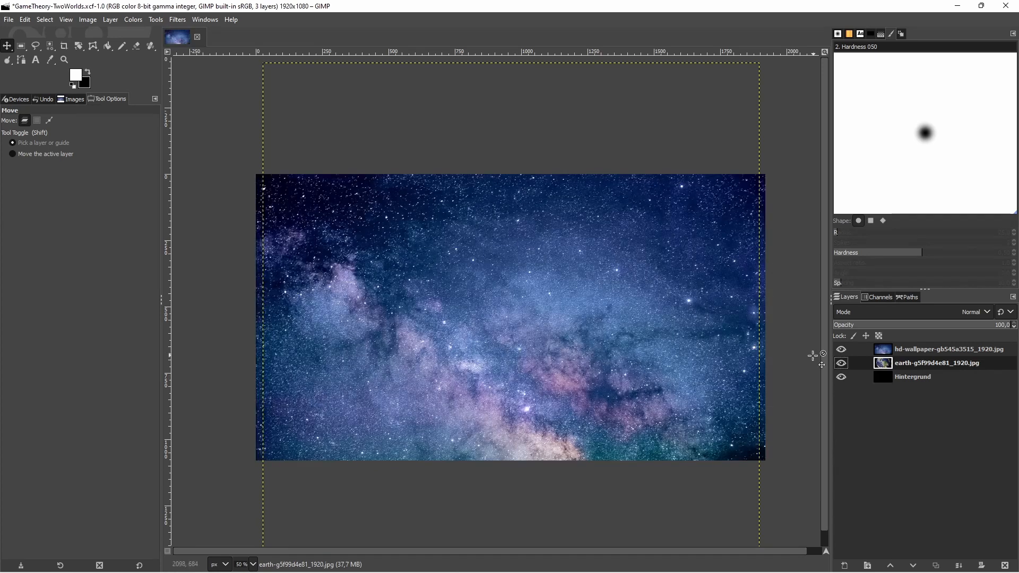
Hide the starry wallpaper layer so only the Earth layer shows above the Hintergrund layer.
click(842, 352)
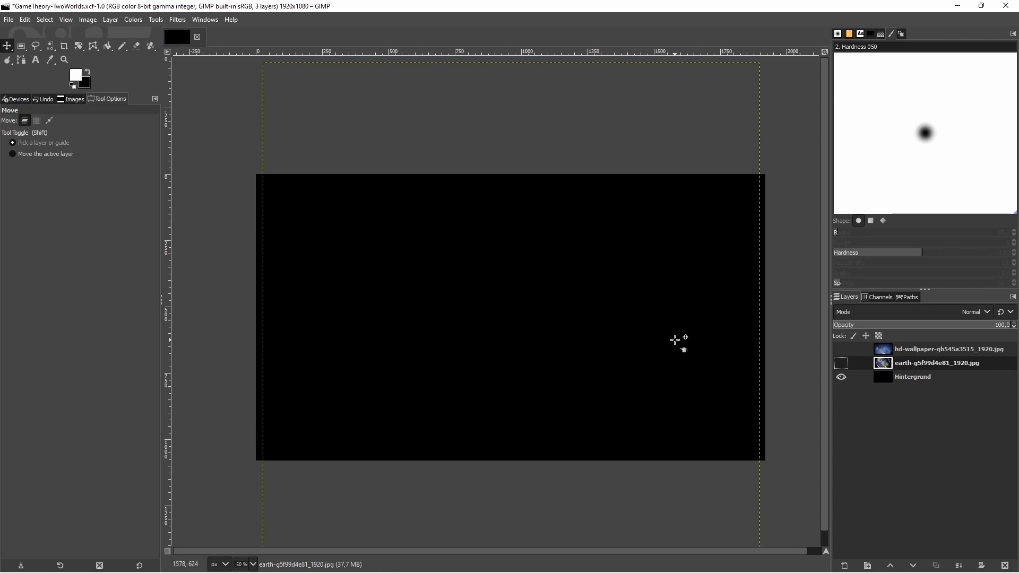
click(842, 364)
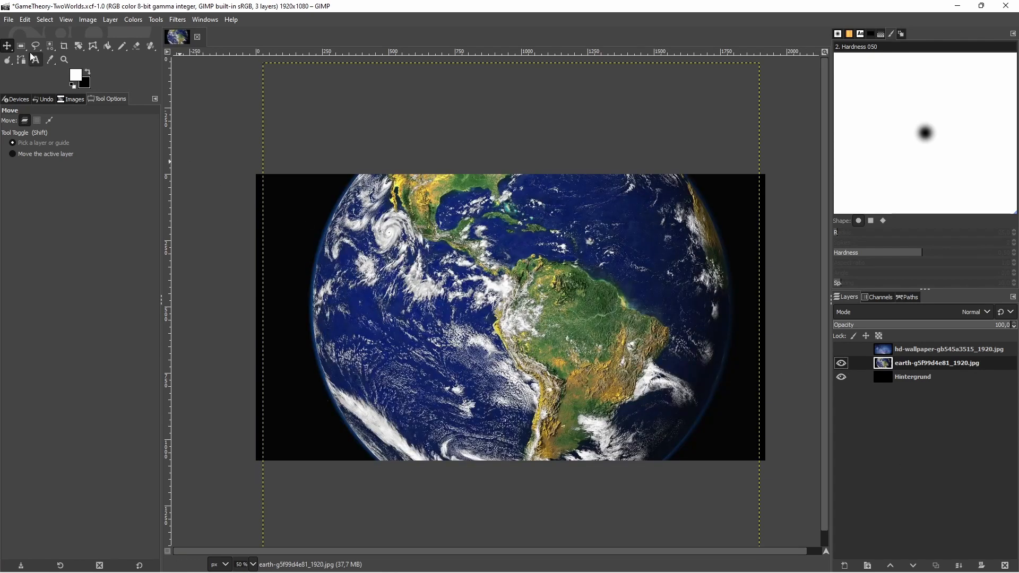
click(78, 46)
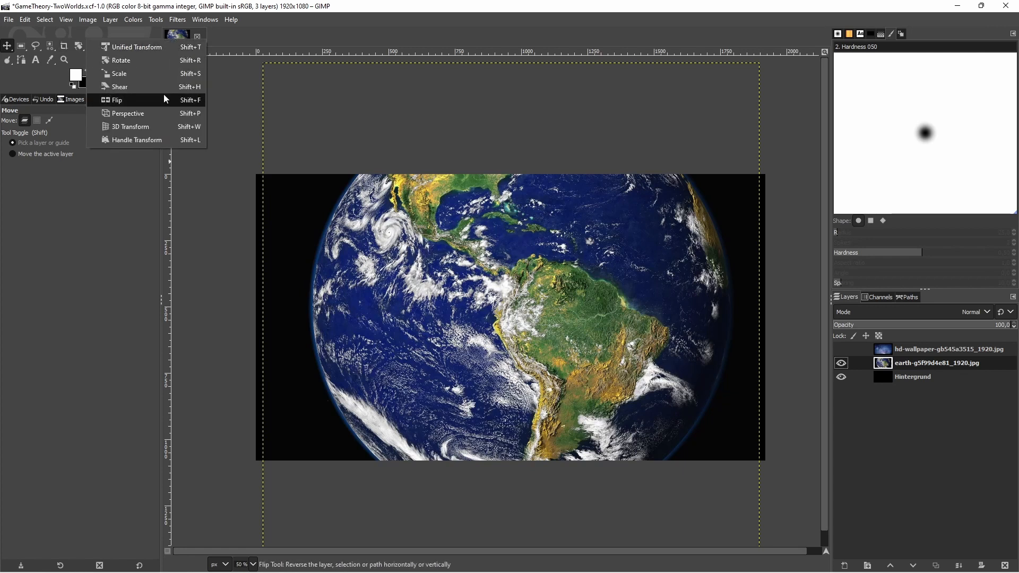
click(841, 366)
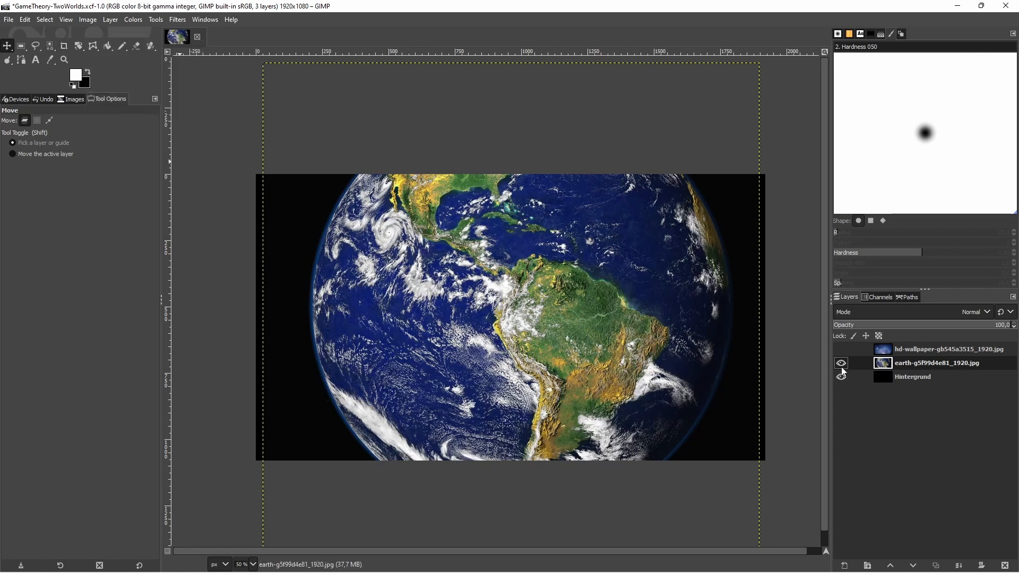
click(842, 365)
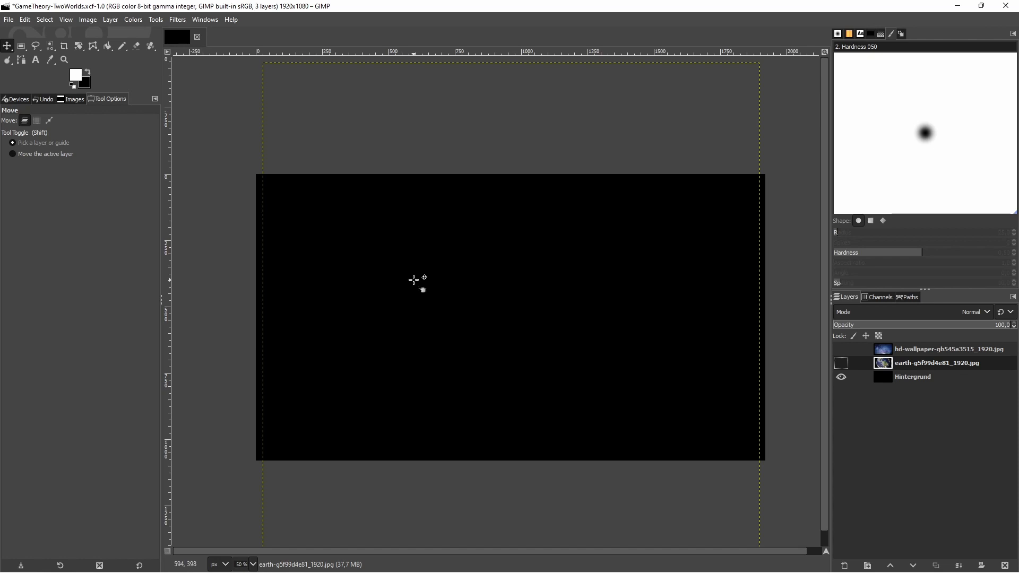
click(842, 363)
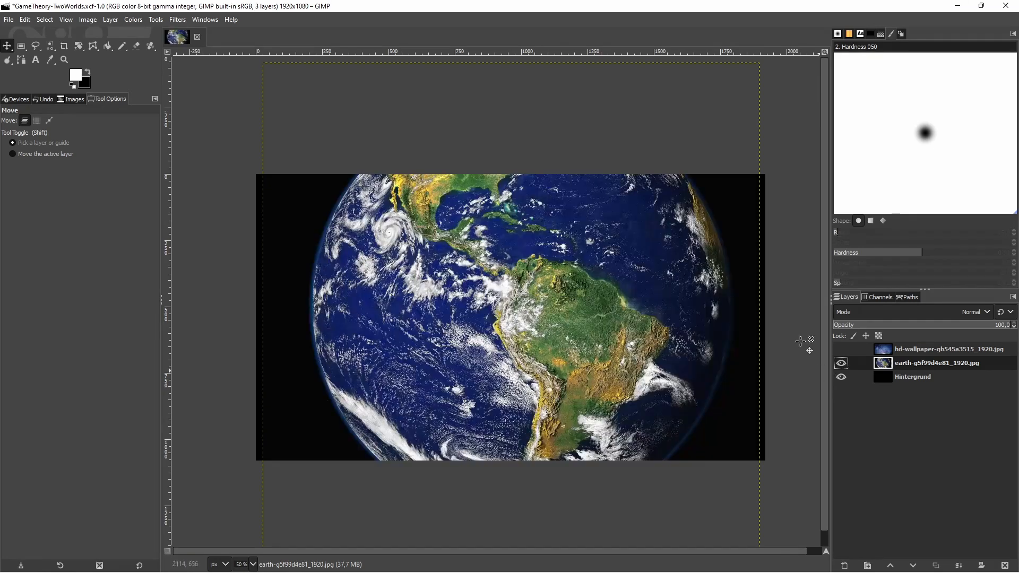
Try scaling the Earth layer to 1226 × 1257 px in the canvas's left half, and undo the scaling.
click(77, 46)
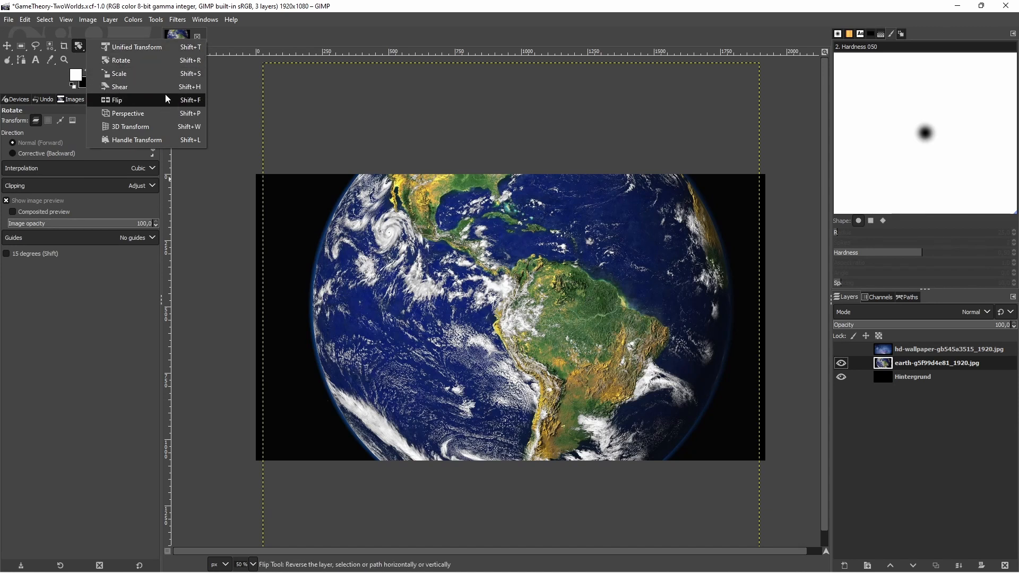
click(139, 73)
click(302, 98)
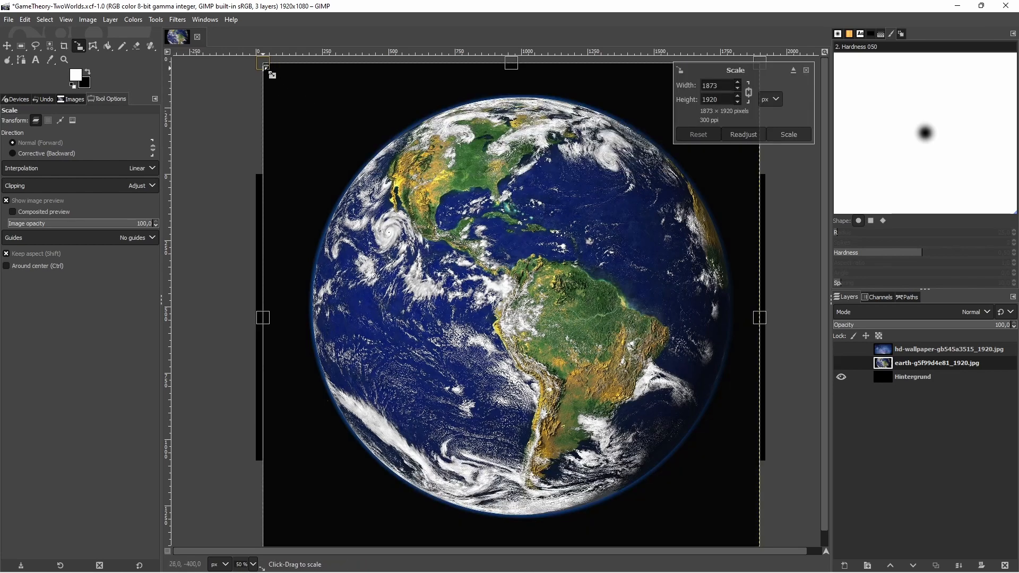
drag(270, 70, 432, 327)
drag(285, 174, 254, 143)
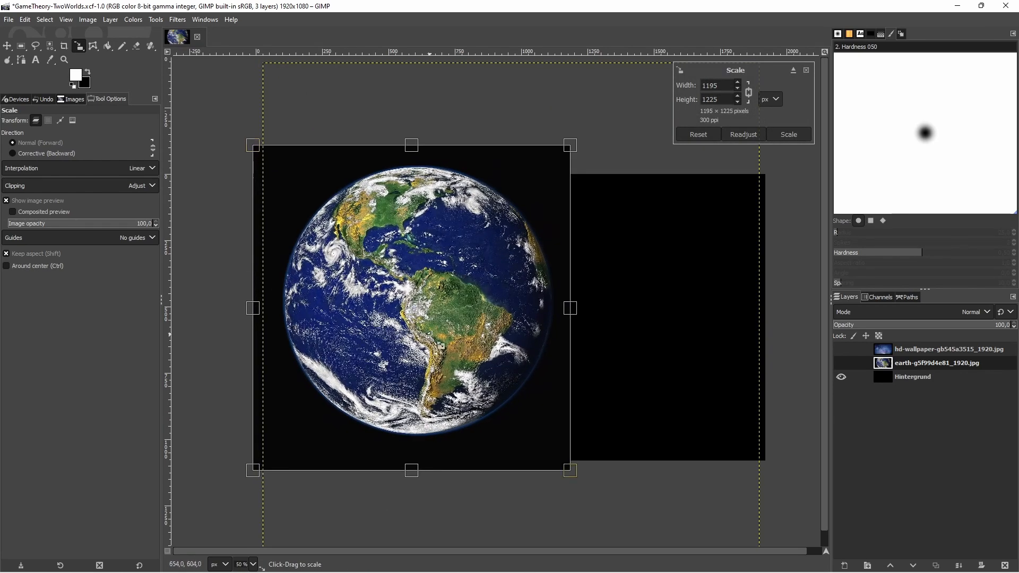
drag(412, 307, 424, 320)
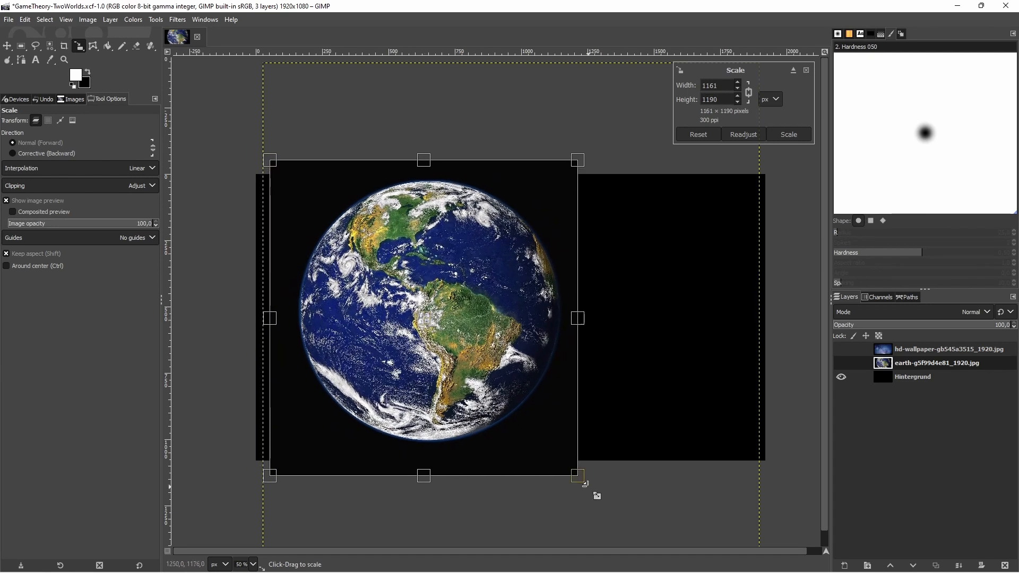
drag(594, 492, 605, 507)
mouse_move(432, 326)
mouse_down()
mouse_move(438, 332)
mouse_move(436, 319)
mouse_up()
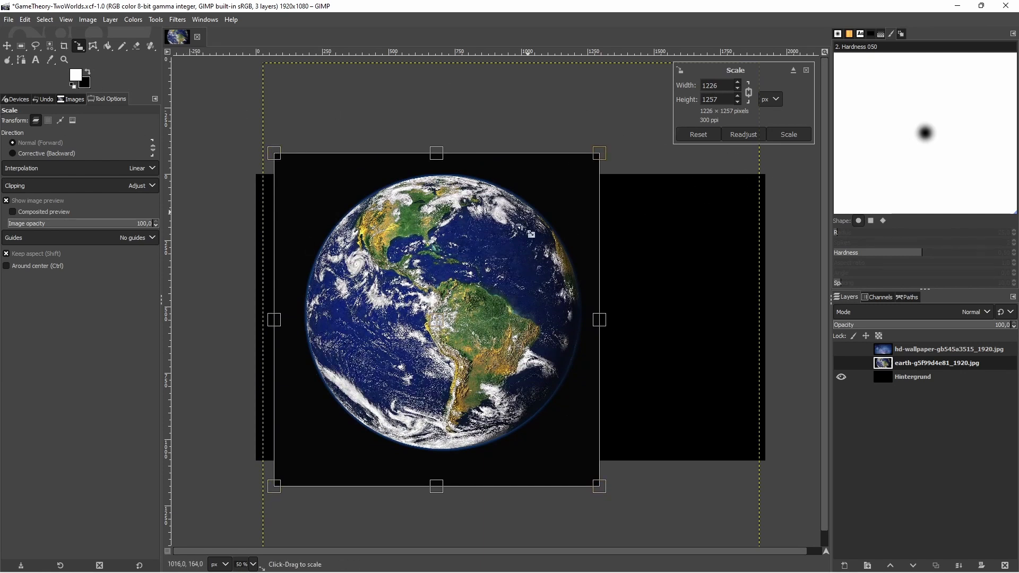
drag(436, 319, 438, 323)
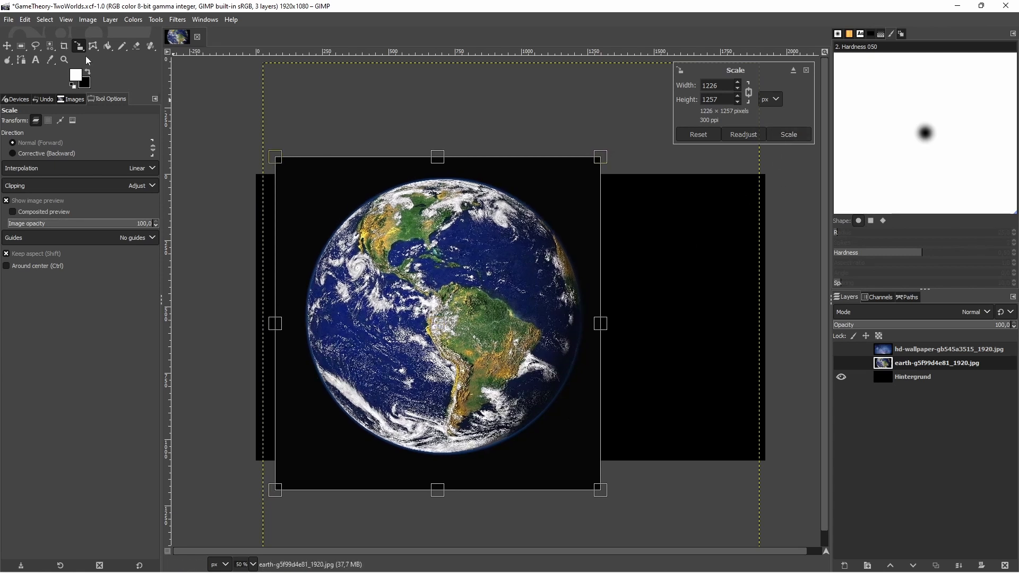
click(775, 135)
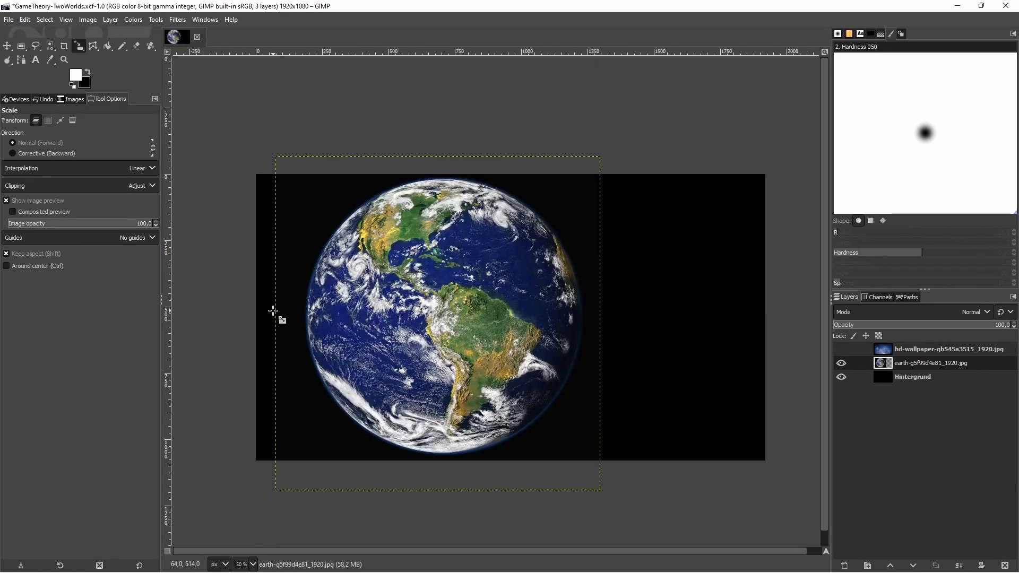
key(ctrl+z)
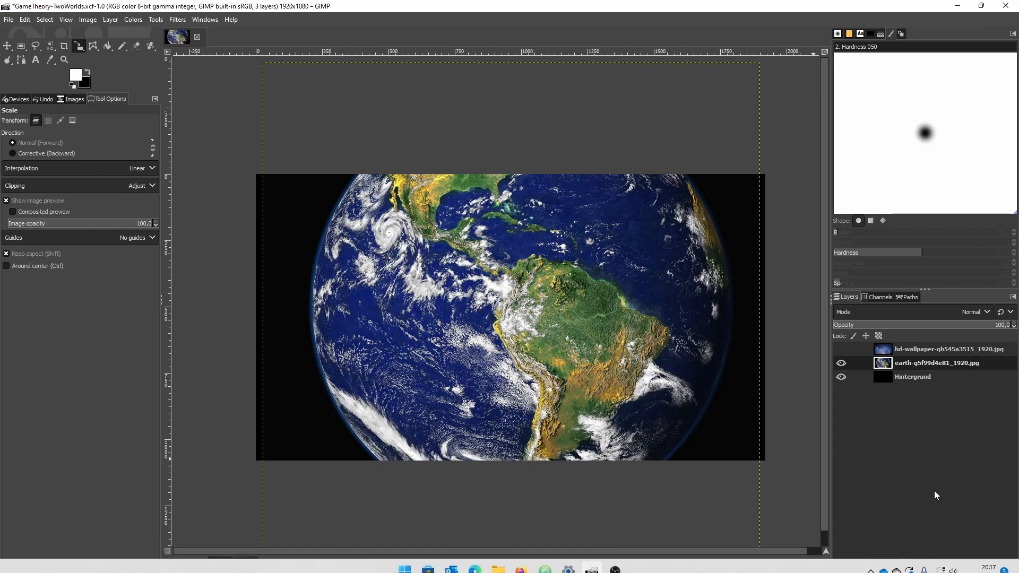
Duplicate the Earth layer and place the hidden original beneath the Hintergrund layer.
click(935, 565)
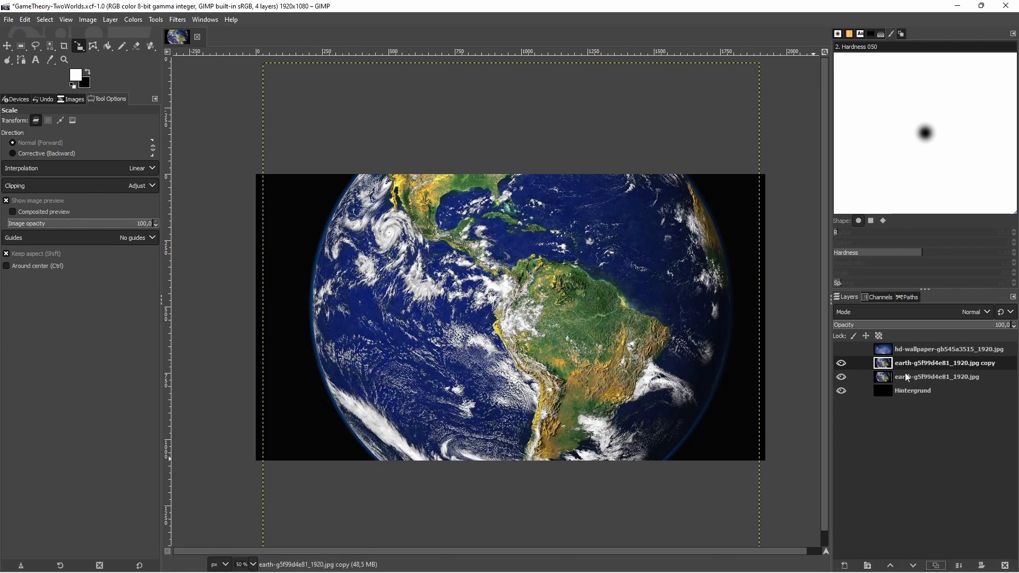
drag(915, 381, 927, 409)
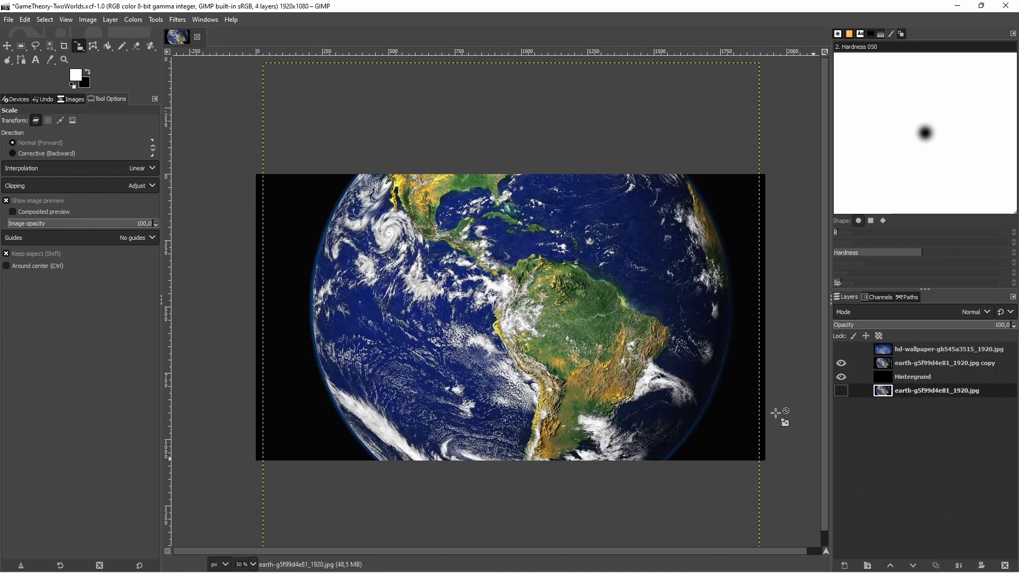
Scale the Earth copy proportionally to about 1334 × 1367 px and position it slightly left of the canvas centre.
click(504, 270)
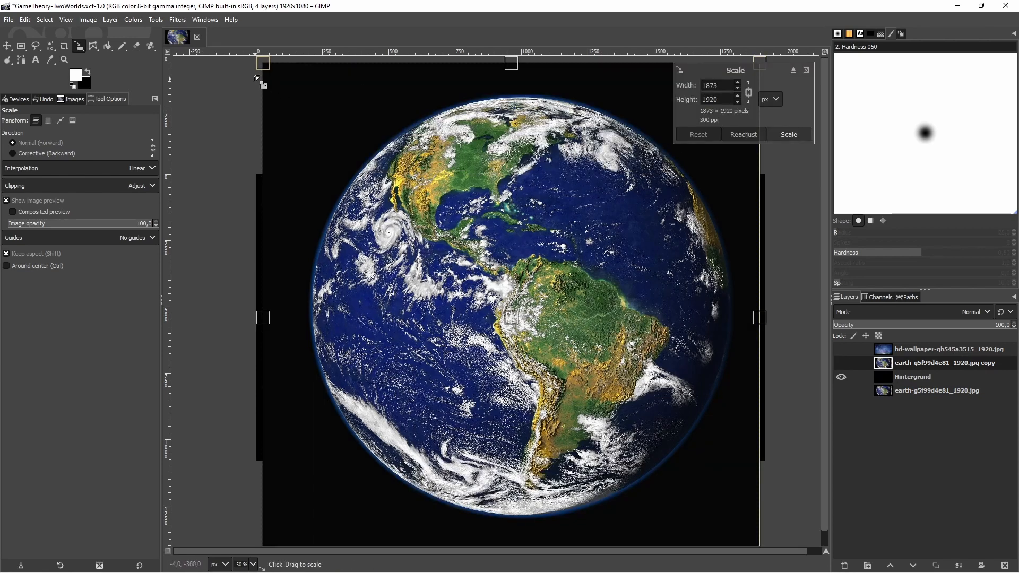
drag(267, 68, 569, 359)
drag(630, 446, 422, 293)
drag(553, 422, 636, 514)
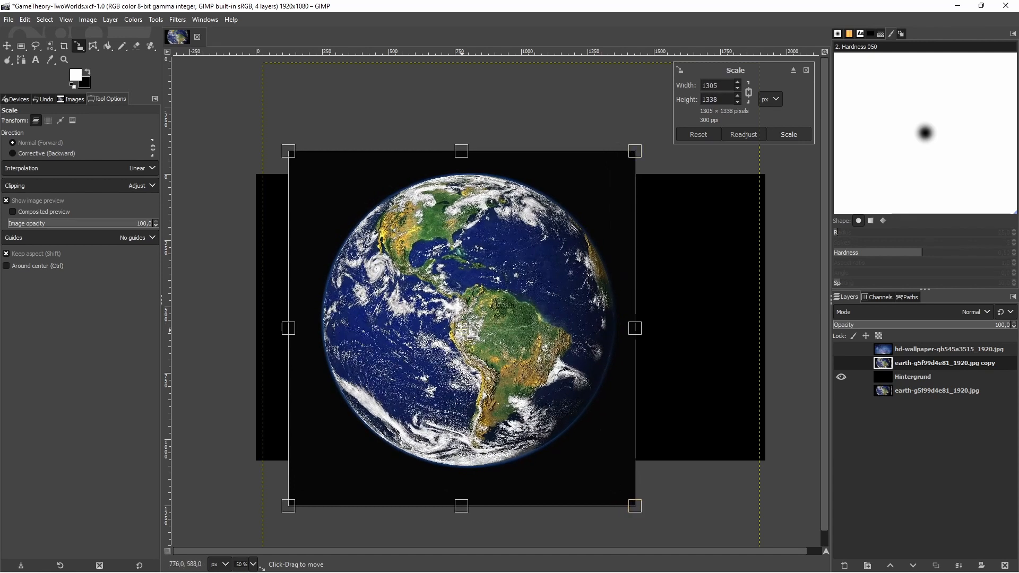
drag(463, 329, 460, 329)
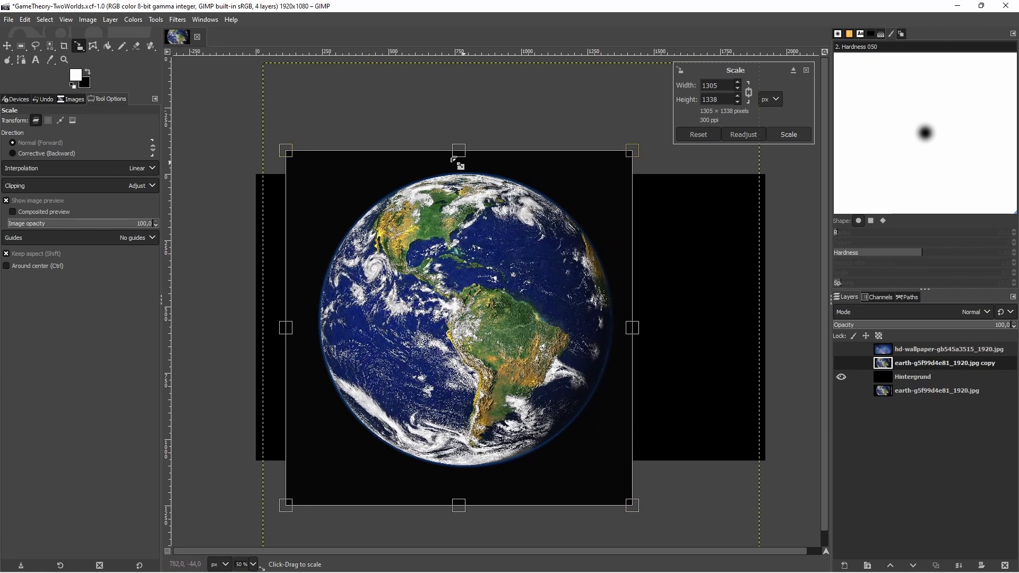
drag(634, 513, 647, 525)
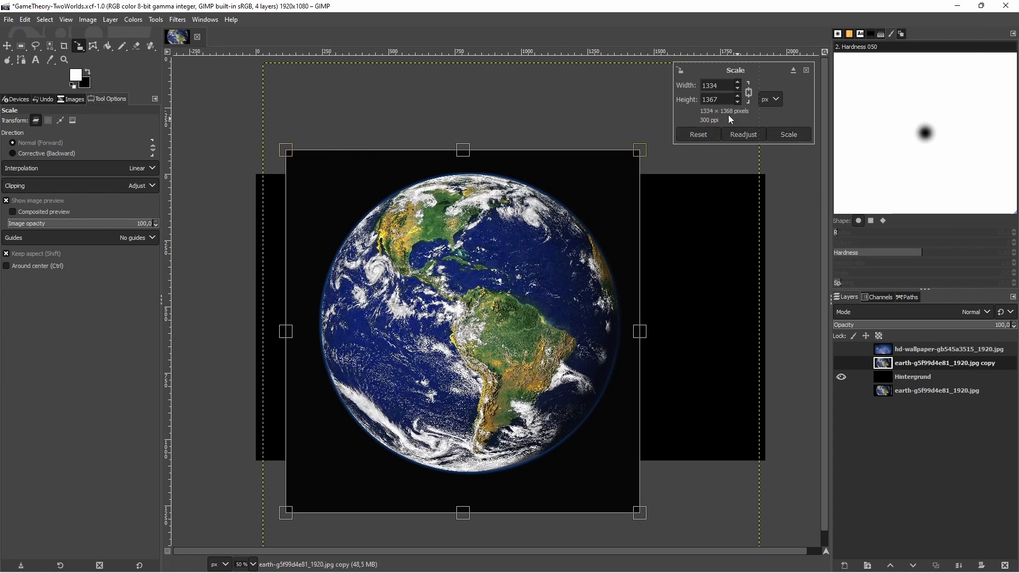
click(790, 135)
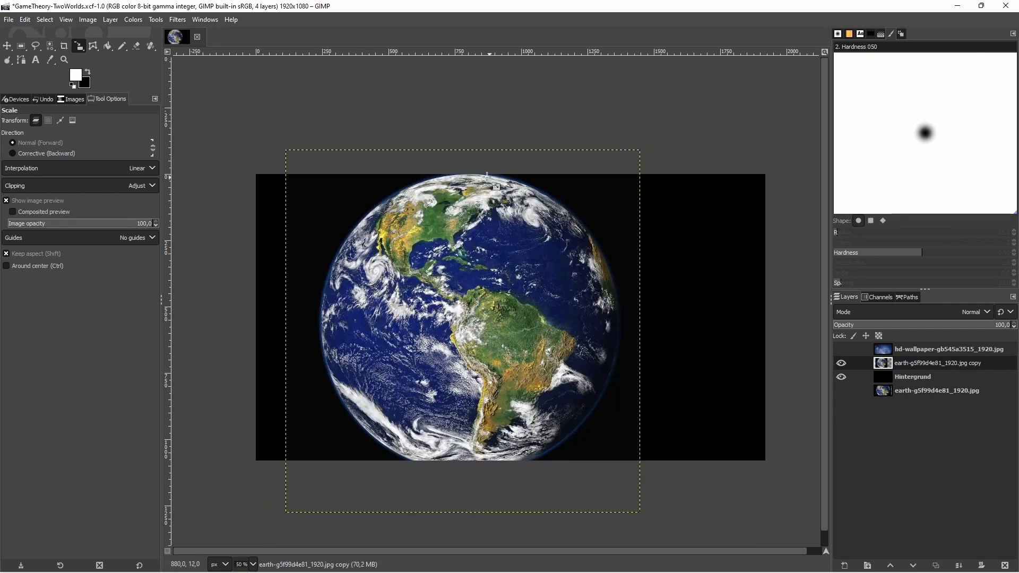
Align the Earth copy to the vertical middle and shift it slightly down so the globe spans the full canvas height.
key(m)
drag(374, 266, 374, 259)
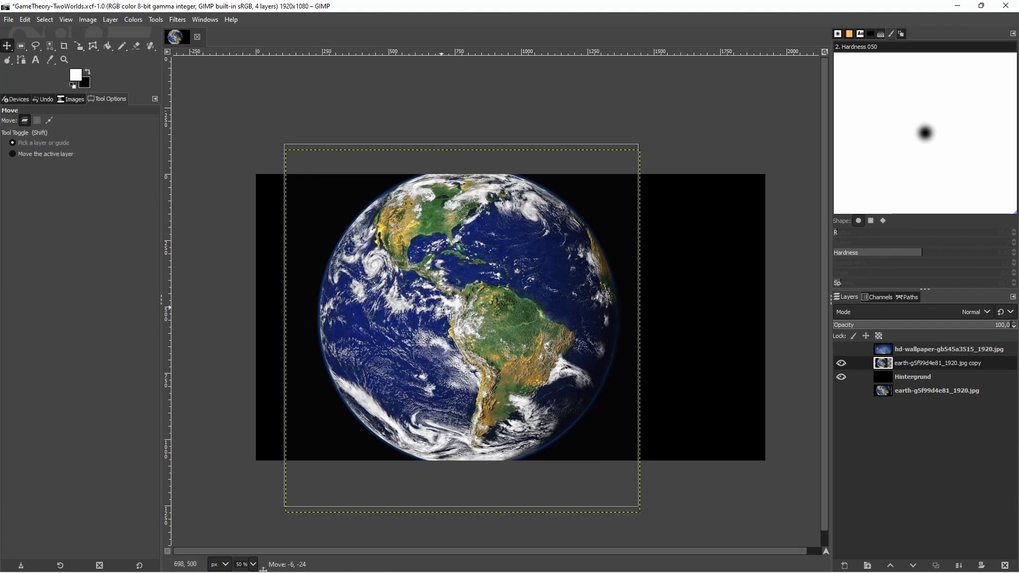
drag(7, 46, 53, 63)
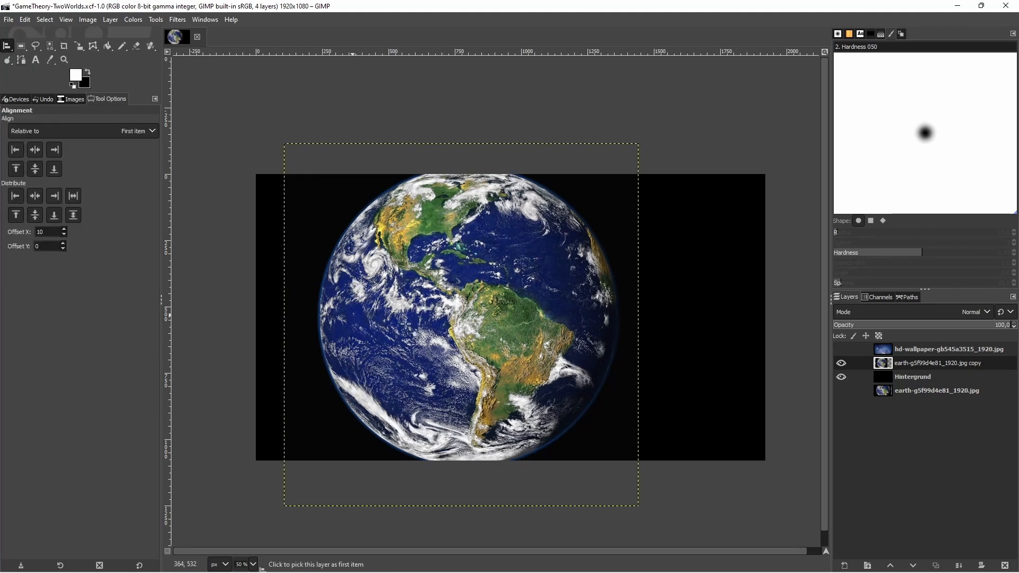
click(406, 324)
click(35, 169)
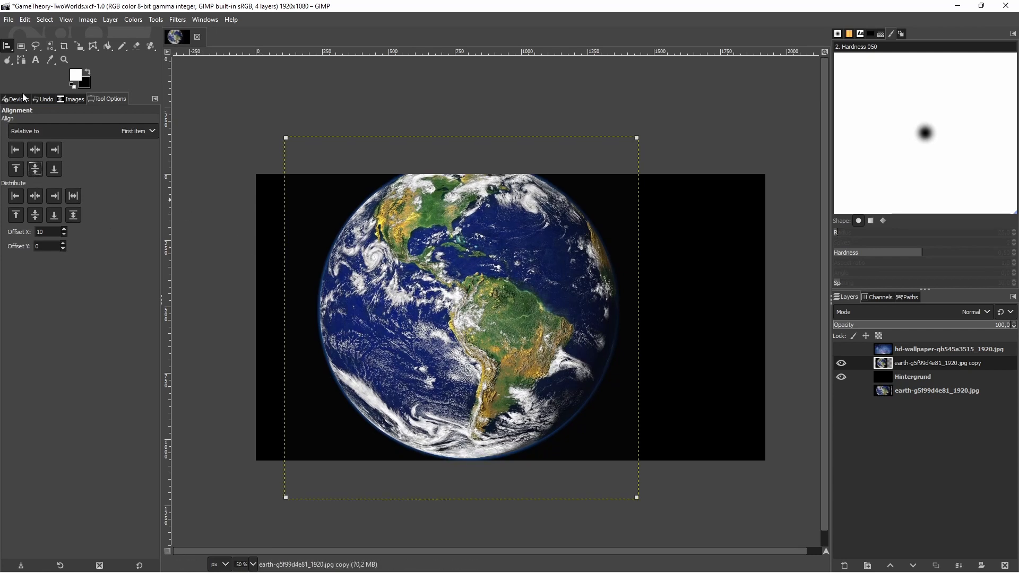
drag(7, 46, 40, 49)
drag(494, 310, 494, 322)
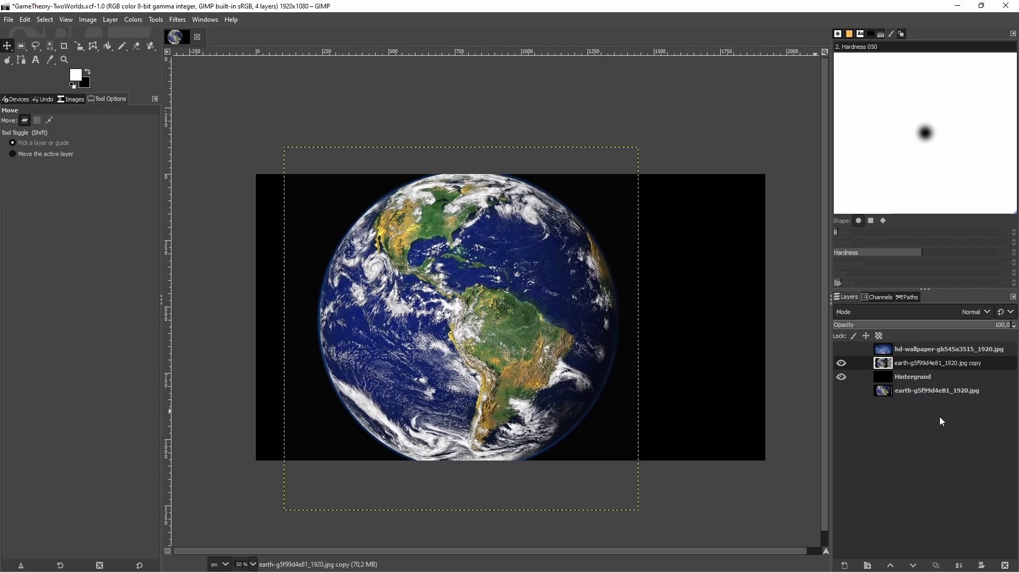
Show the starry wallpaper layer and place it directly beneath the Earth copy.
click(927, 391)
click(921, 377)
click(917, 365)
click(841, 349)
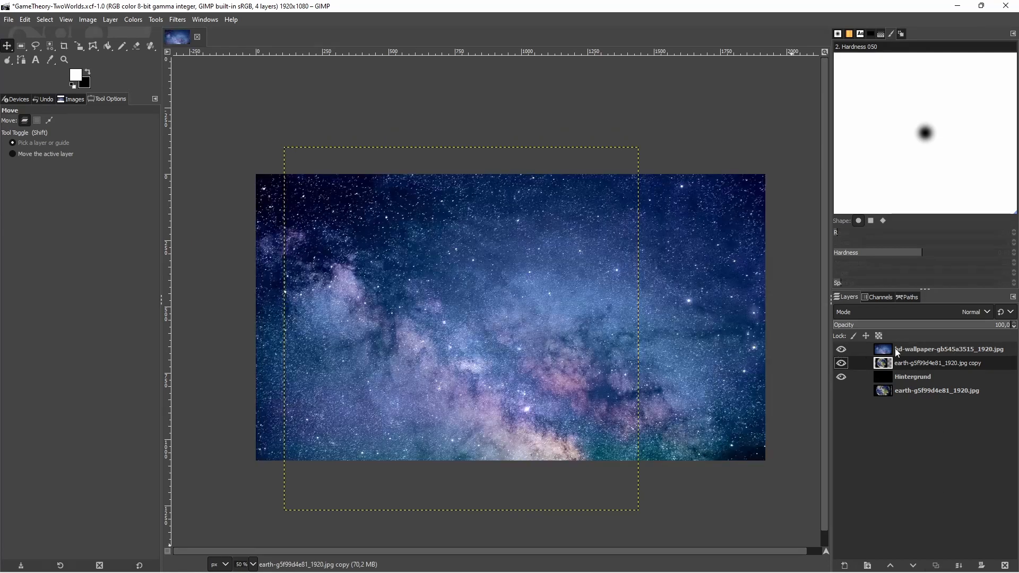
drag(892, 350, 921, 370)
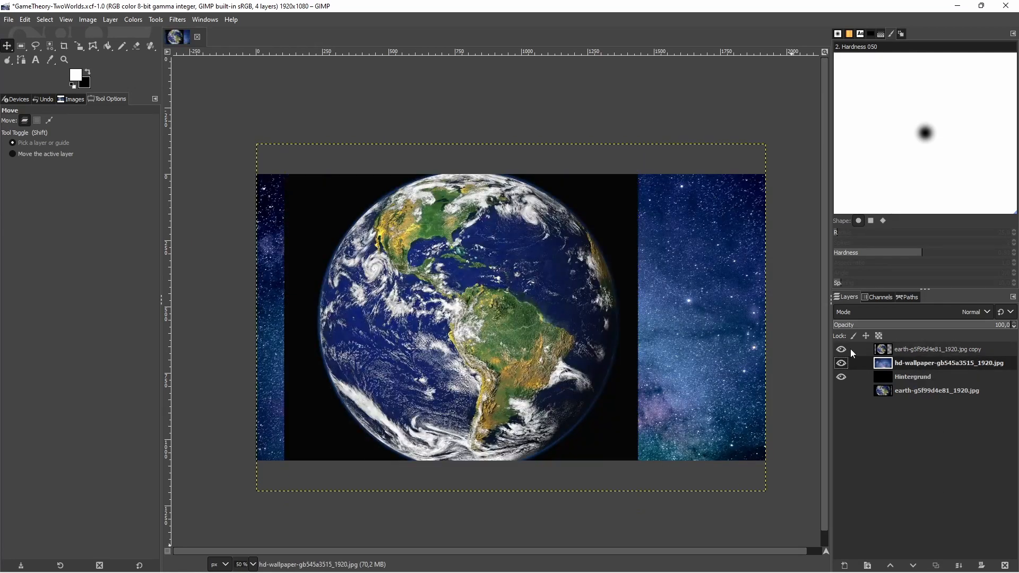
Add a new transparent layer between the Earth copy and the starry wallpaper.
click(929, 352)
right_click(916, 351)
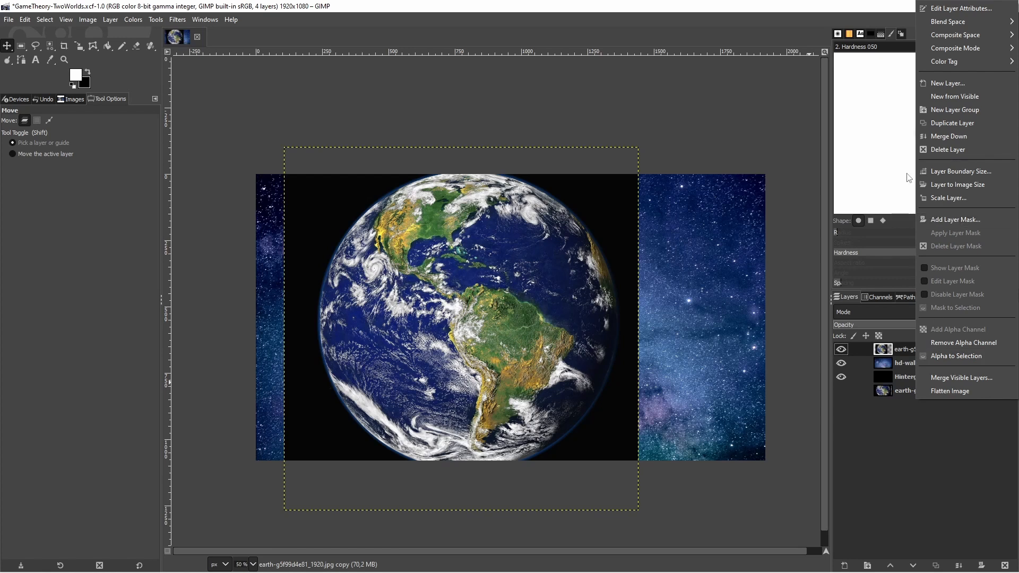
click(966, 497)
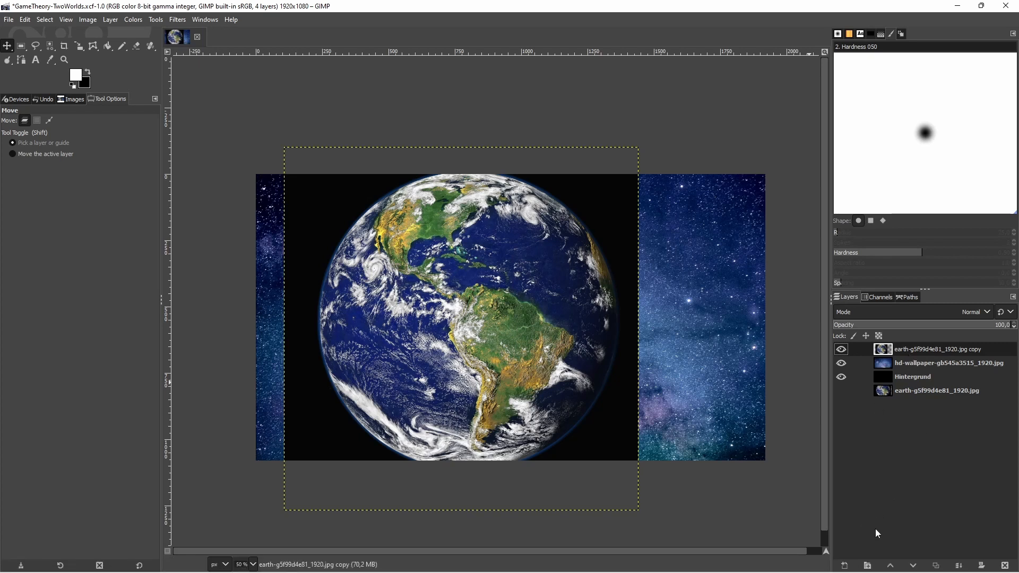
click(845, 566)
click(913, 554)
drag(913, 348, 913, 370)
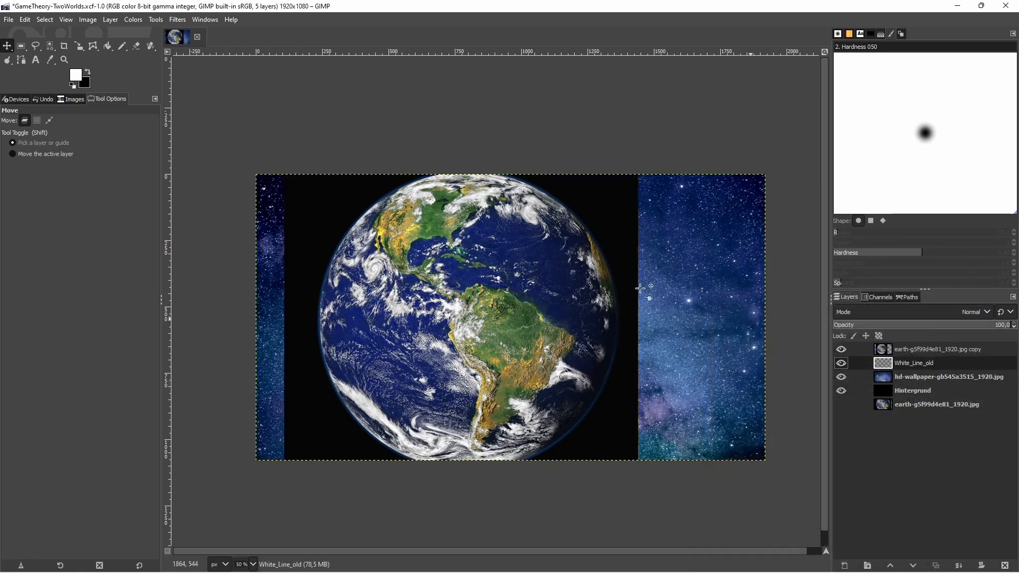
Make black the foreground color and bucket-fill the new layer beneath the Earth copy with it.
click(87, 73)
click(78, 46)
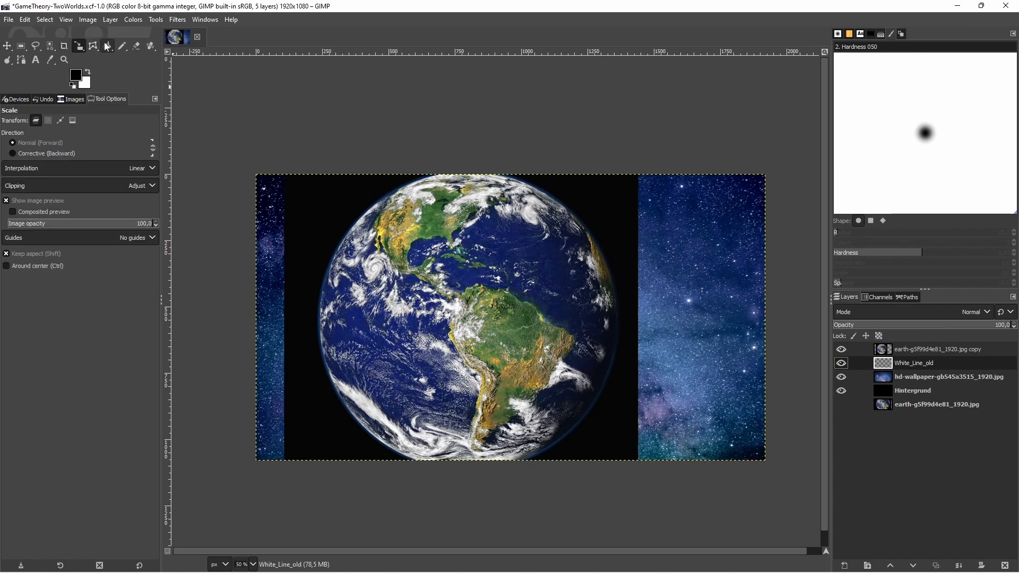
click(108, 46)
click(282, 199)
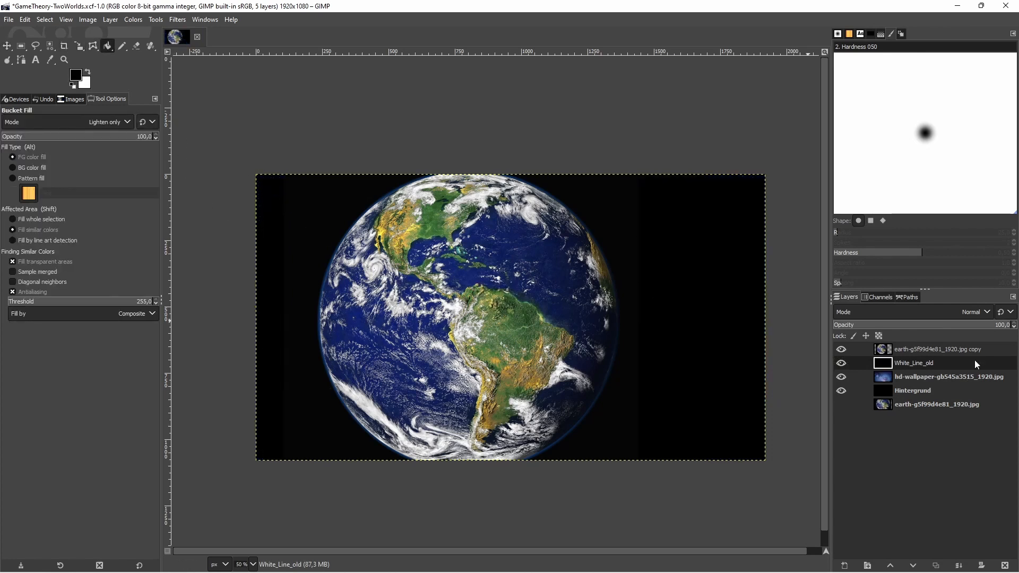
Set the Earth copy's blend mode to Lighten only and merge it down onto the black layer.
click(937, 350)
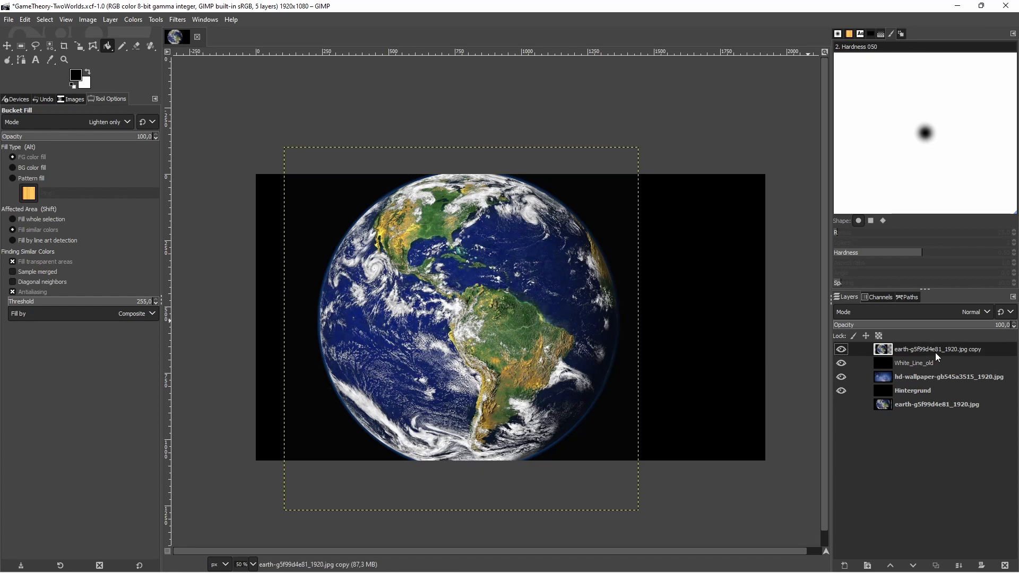
click(926, 313)
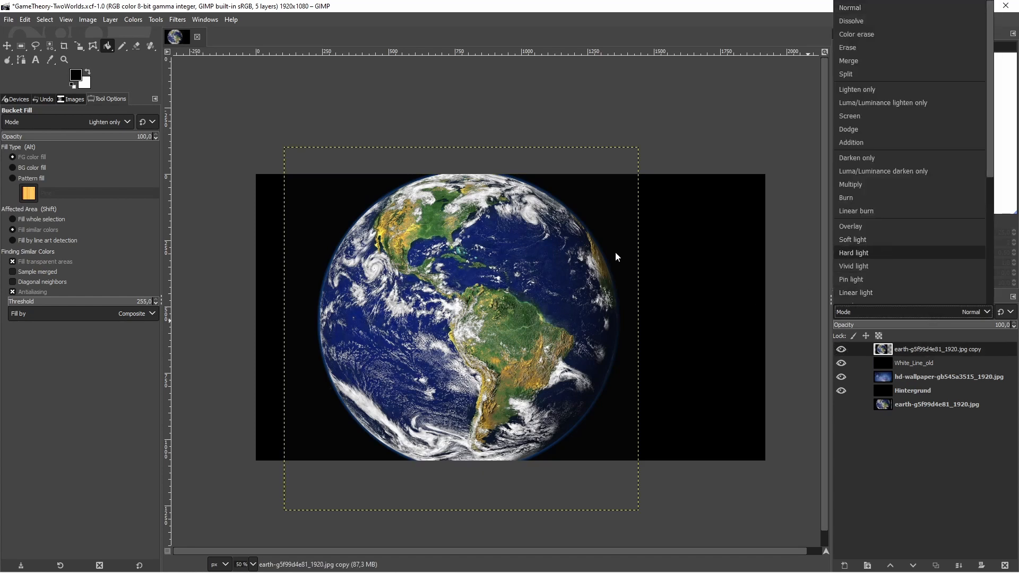
scroll(879, 235, down, 1)
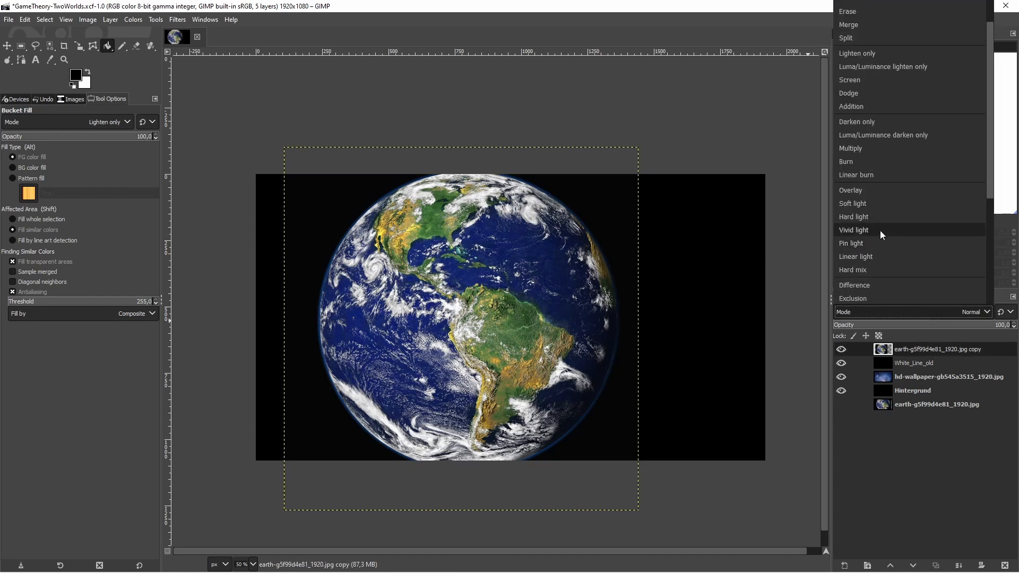
scroll(880, 230, up, 1)
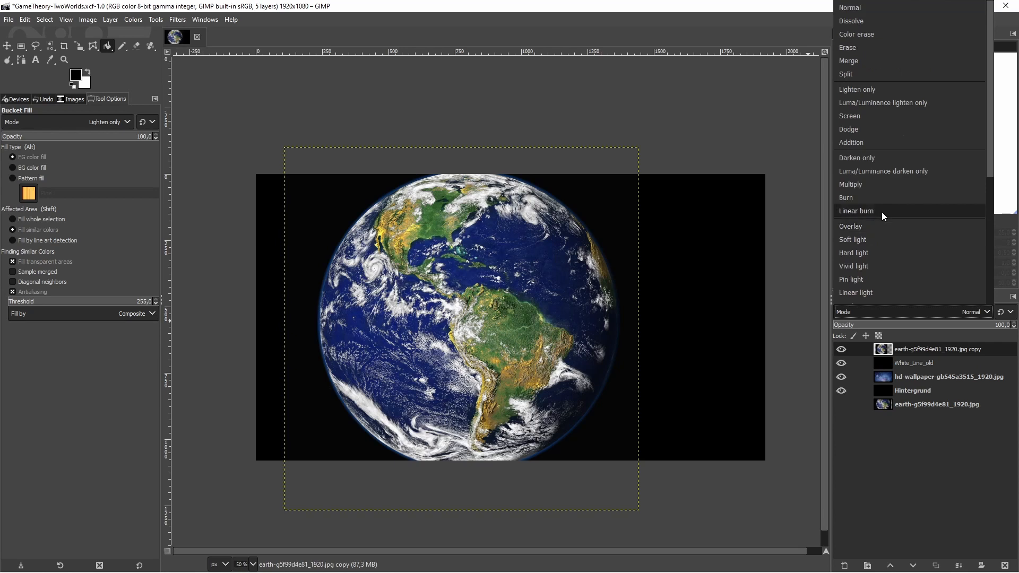
click(880, 90)
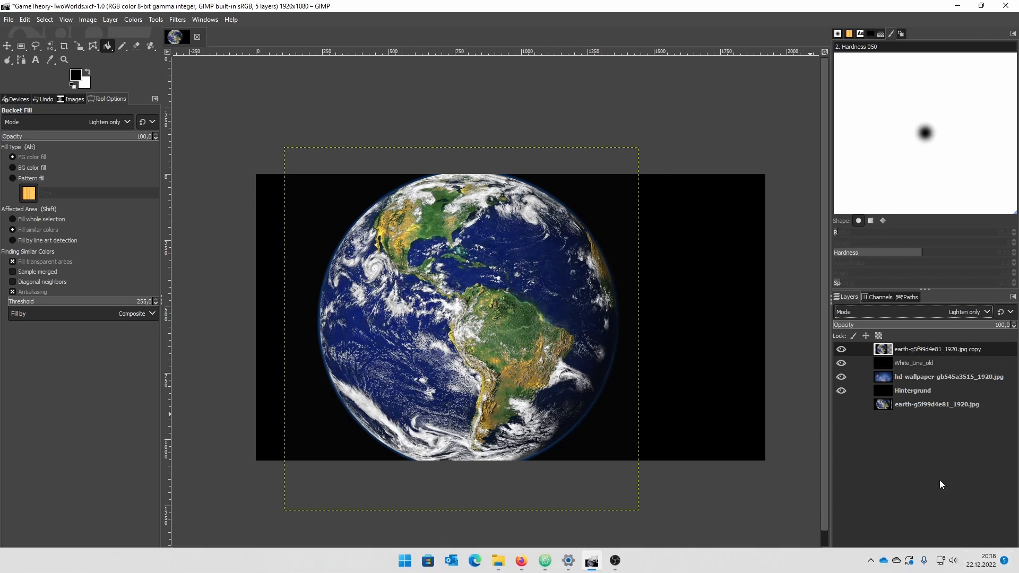
click(959, 566)
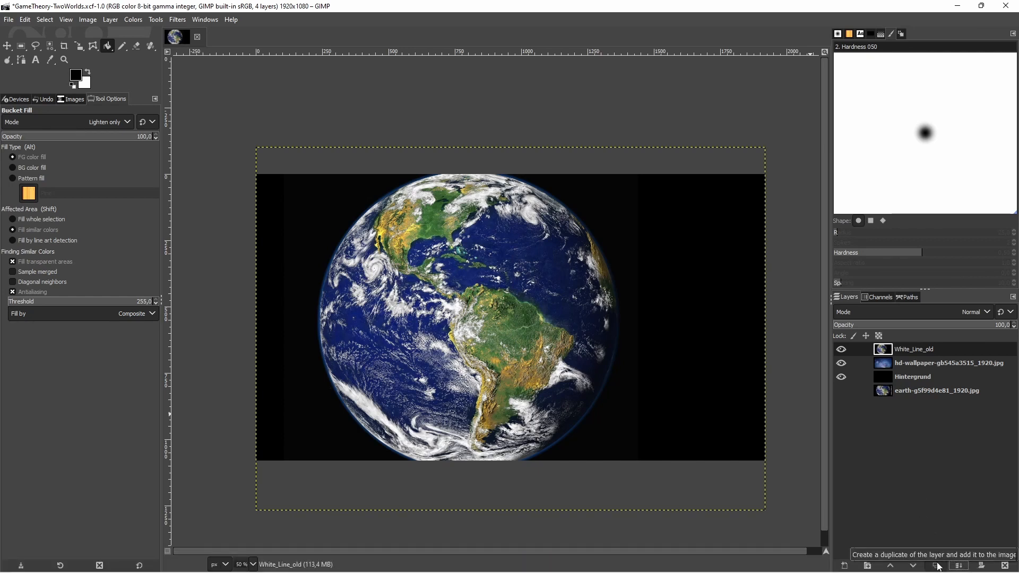
Add a White (full opacity) layer mask to the merged Earth layer.
right_click(913, 350)
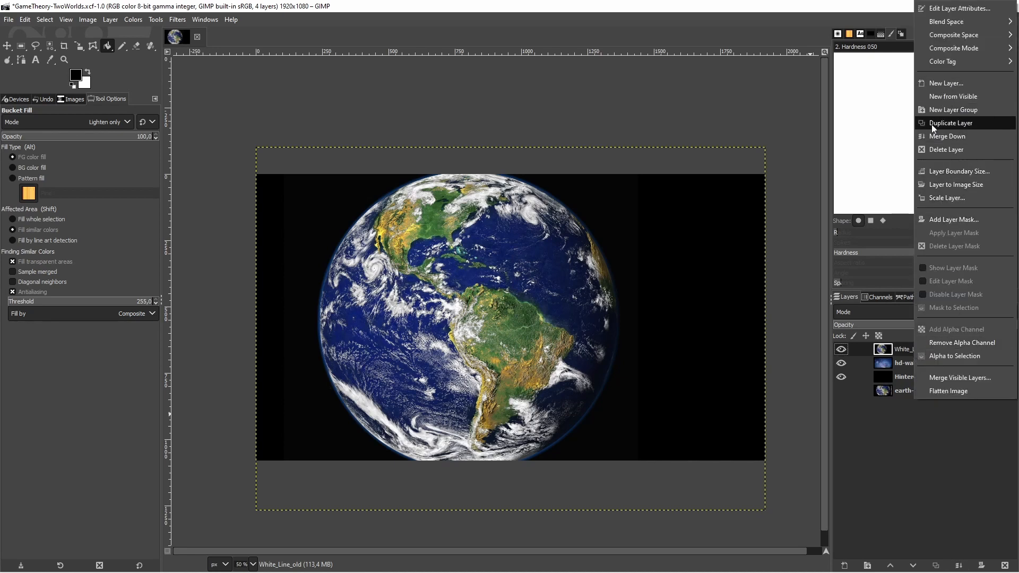
click(967, 222)
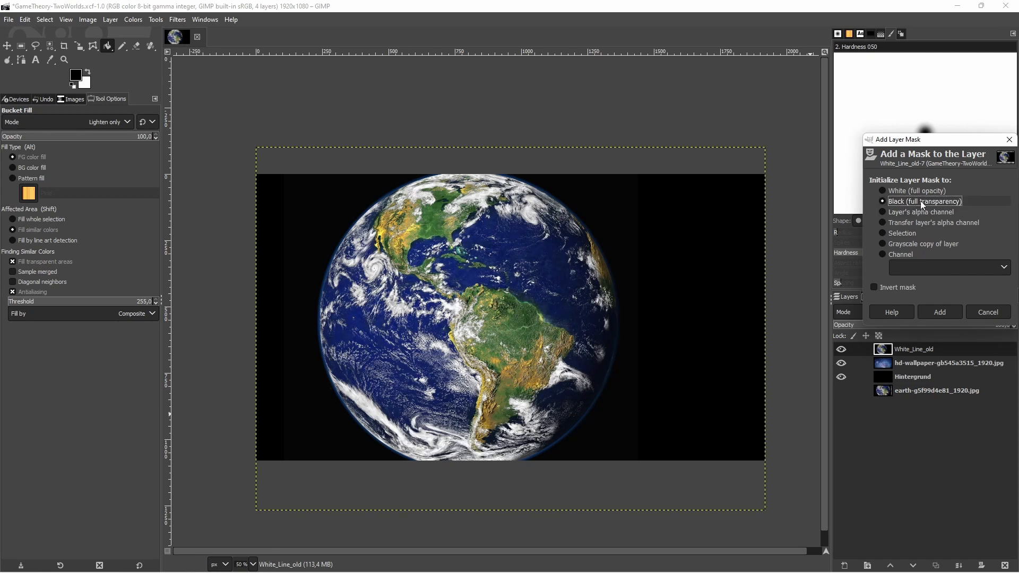
click(908, 192)
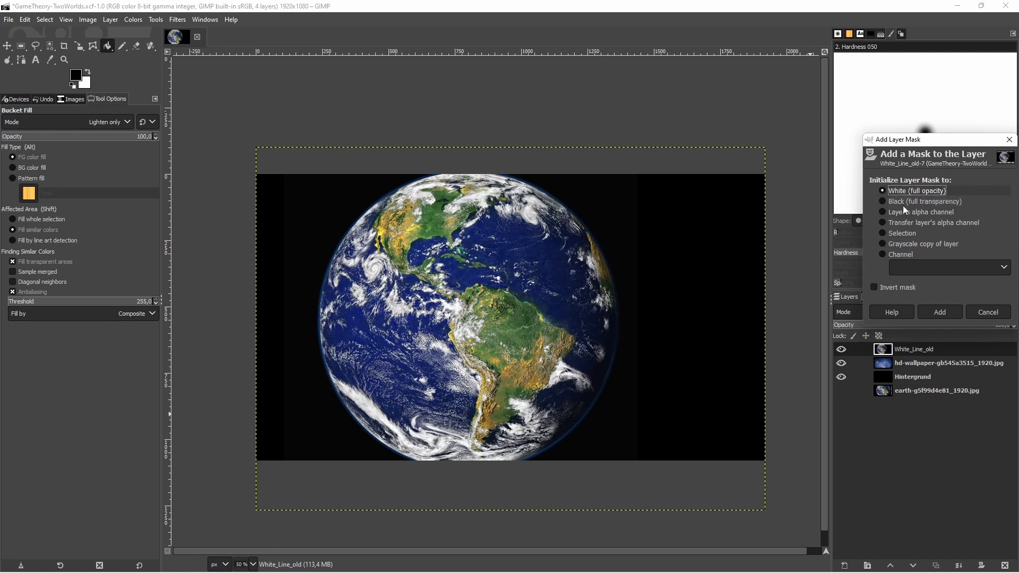
click(938, 313)
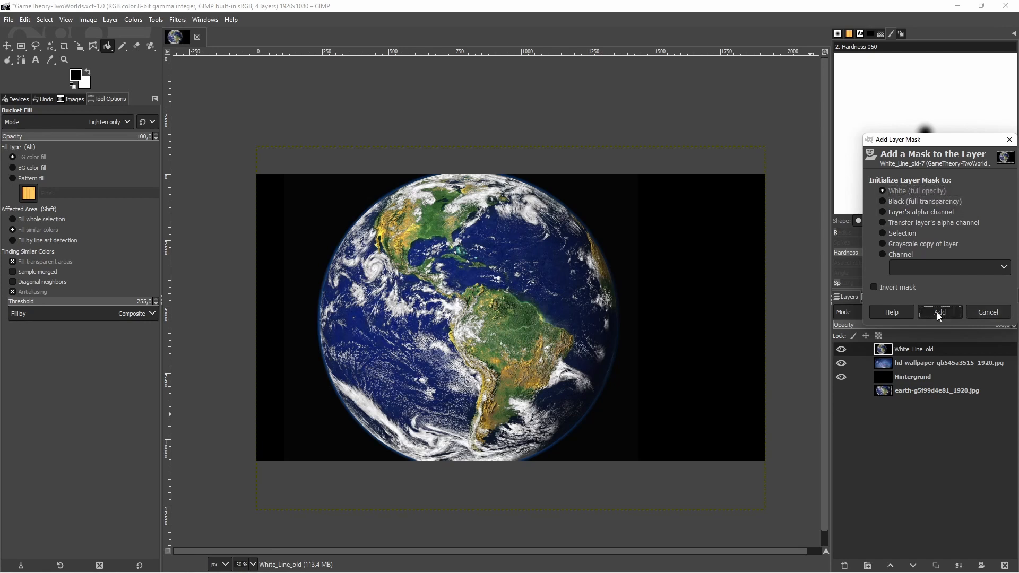
Copy the merged Earth layer's image, paste it into its layer mask and anchor the floating selection.
click(881, 351)
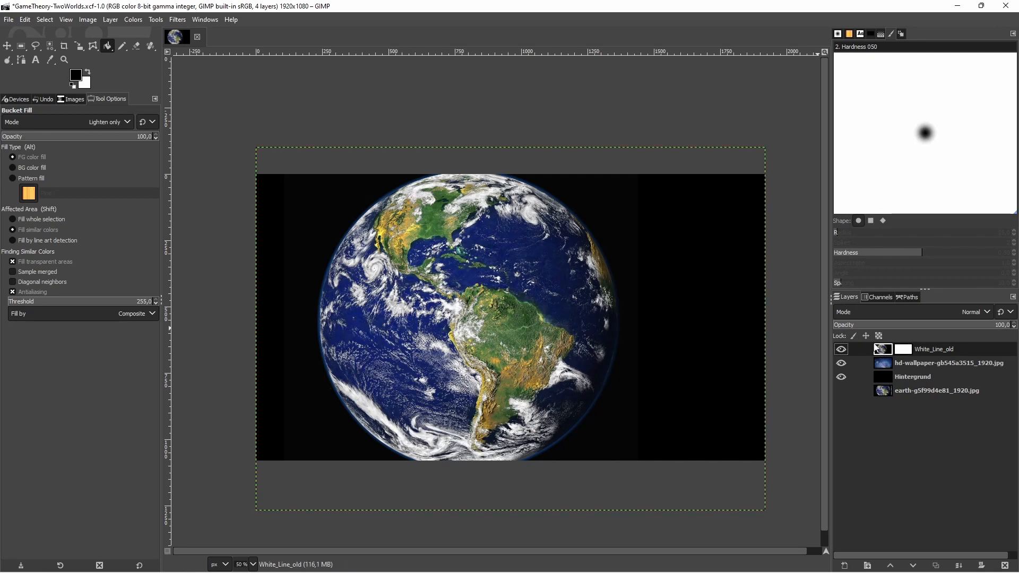
key(ctrl+c)
key(ctrl+v)
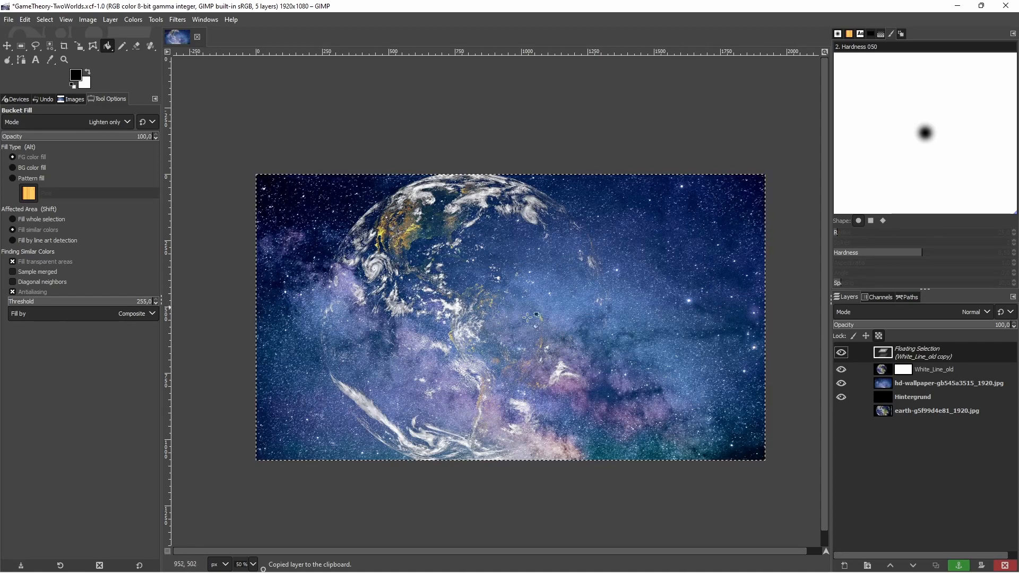
click(931, 368)
right_click(926, 356)
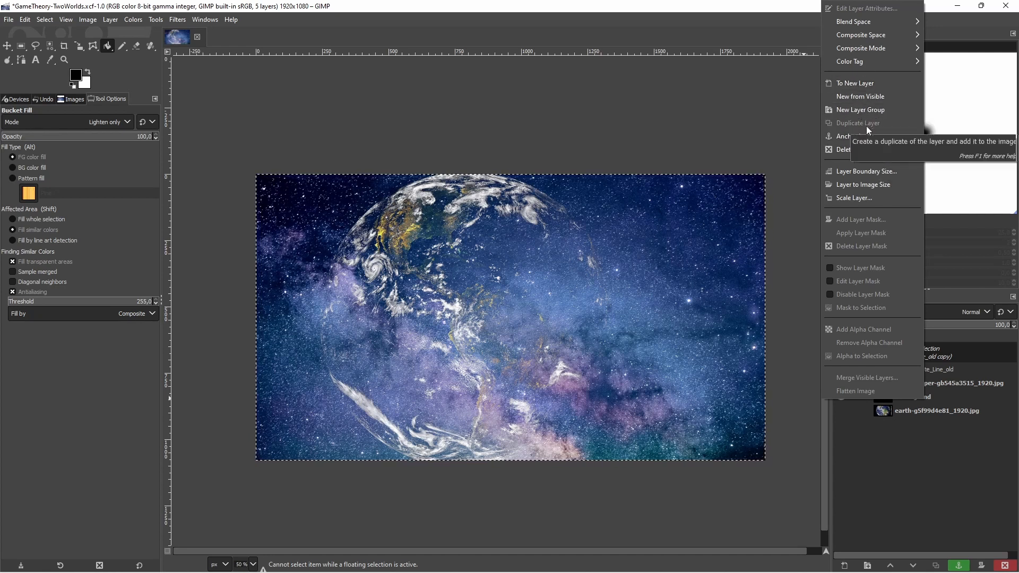
click(868, 136)
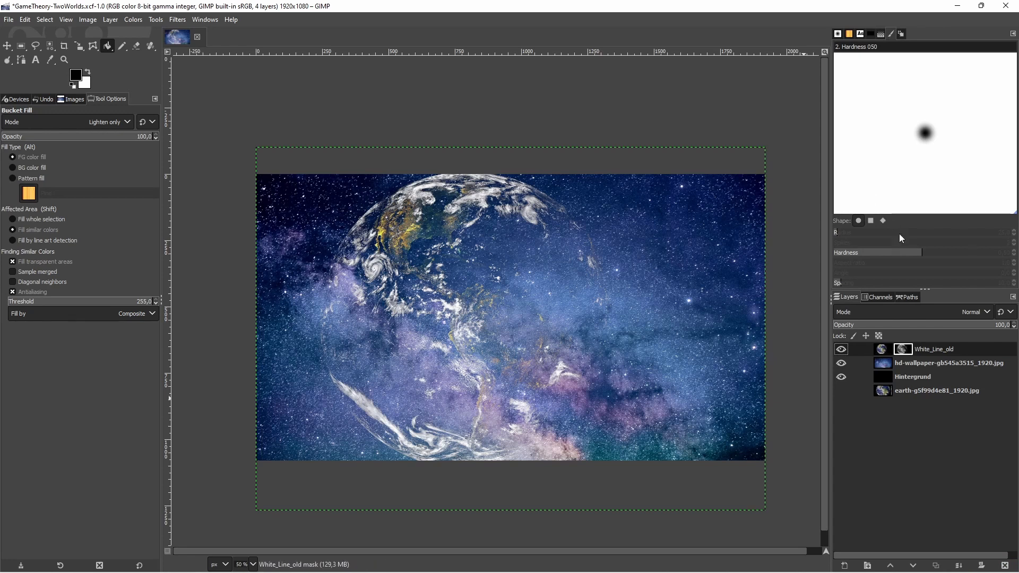
Try to steepen the layer mask's Value curve, and delete the mask from the Earth layer.
click(126, 18)
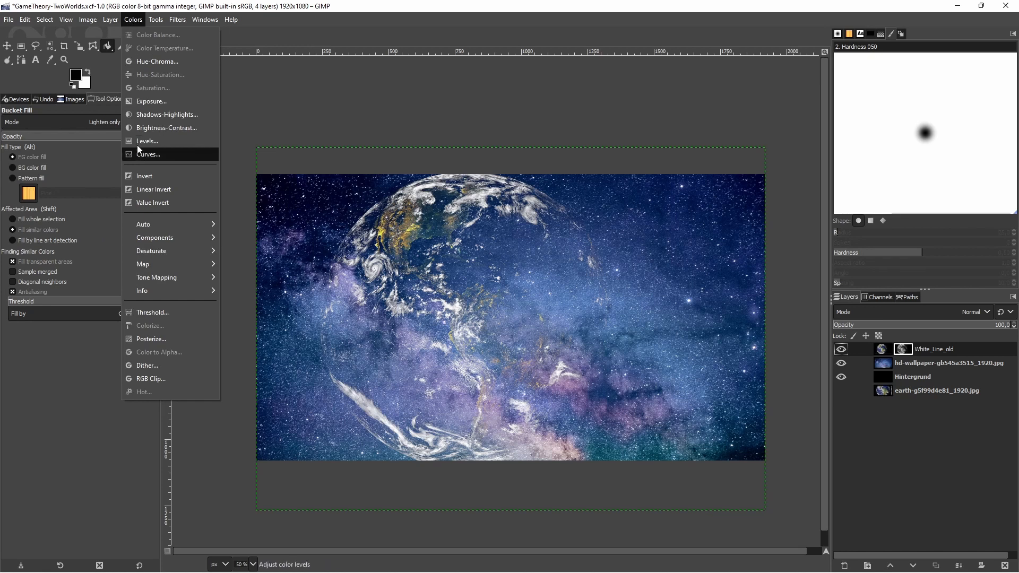
click(145, 154)
drag(688, 309, 603, 319)
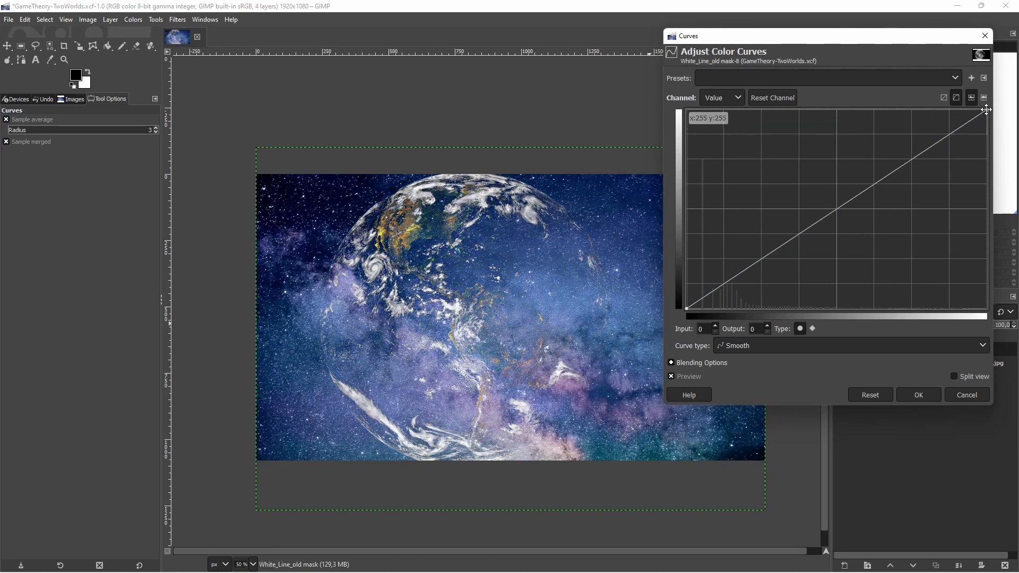
drag(987, 109, 710, 144)
drag(704, 291, 696, 249)
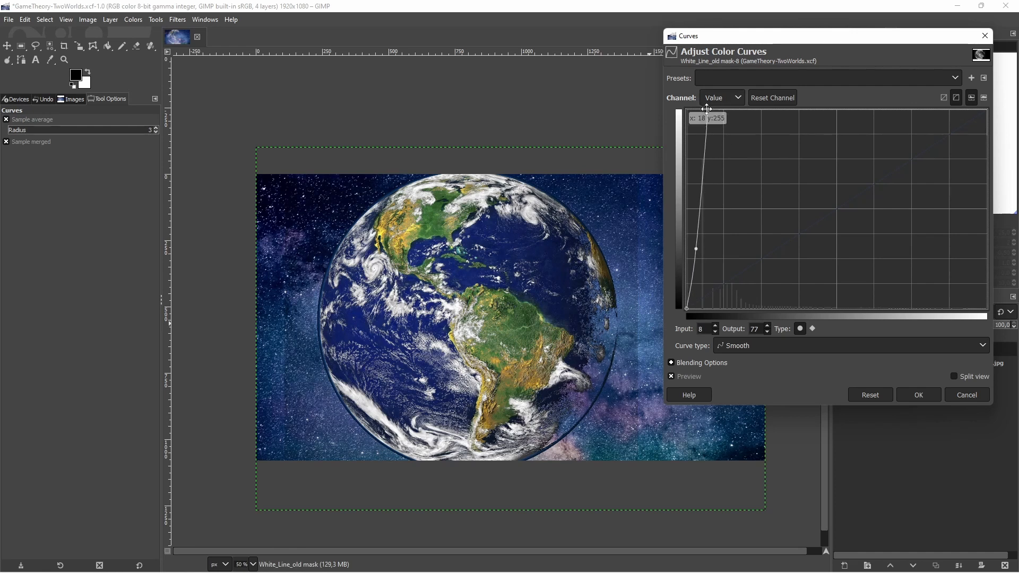
drag(708, 110, 724, 112)
click(958, 395)
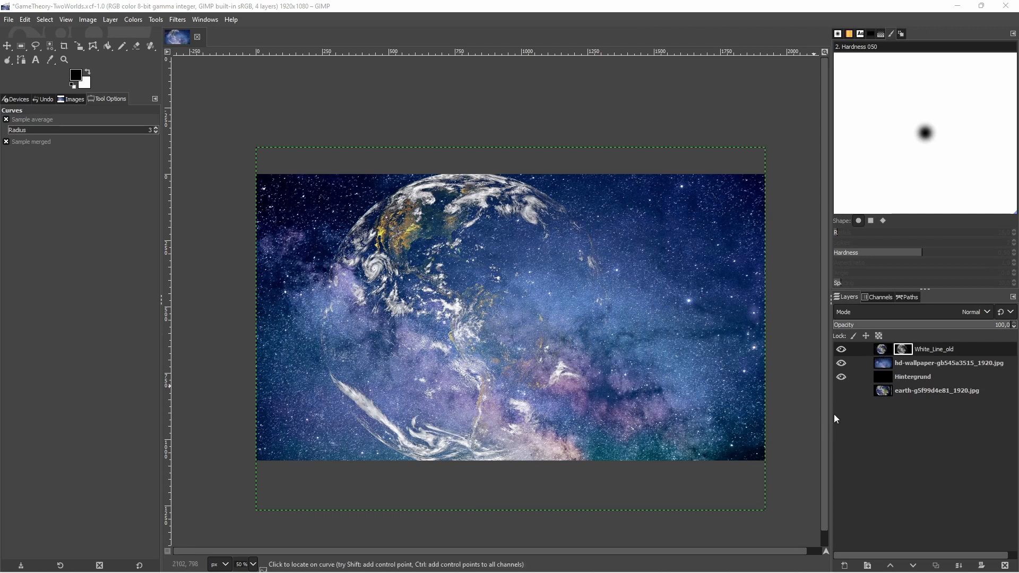
right_click(911, 354)
click(949, 246)
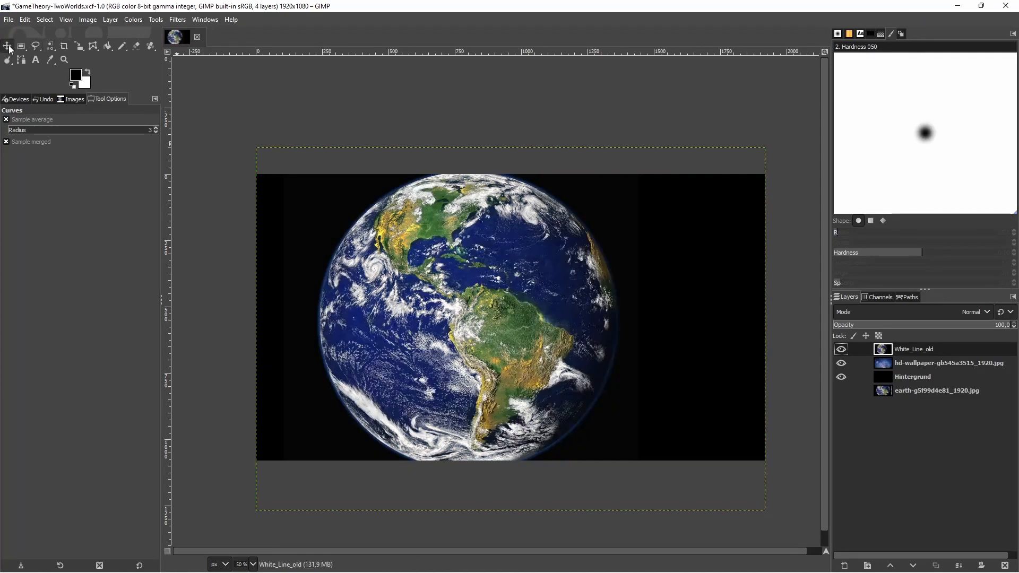
Try to select the black background beside the globe's left edge with Fuzzy Select.
click(48, 47)
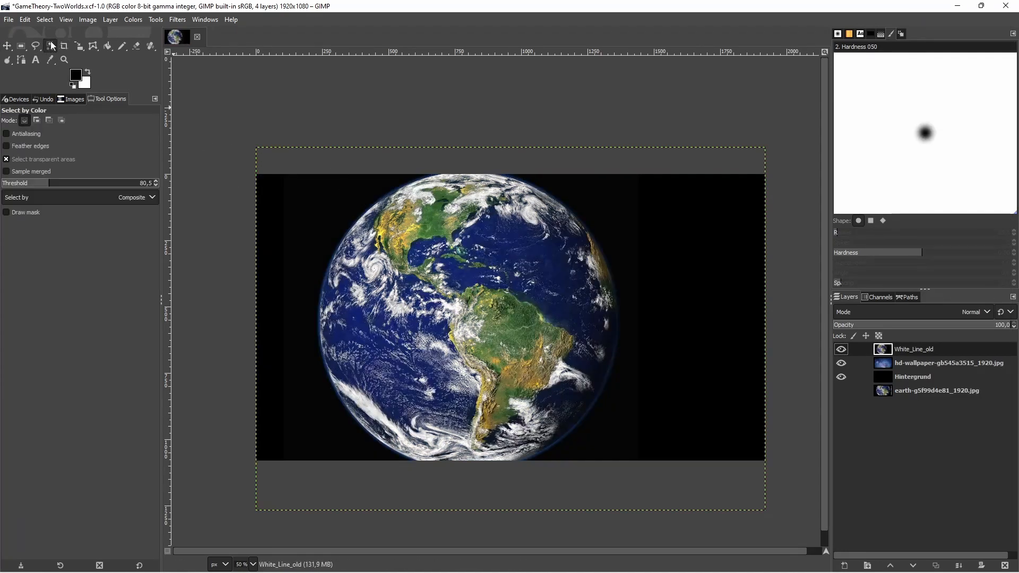
click(326, 206)
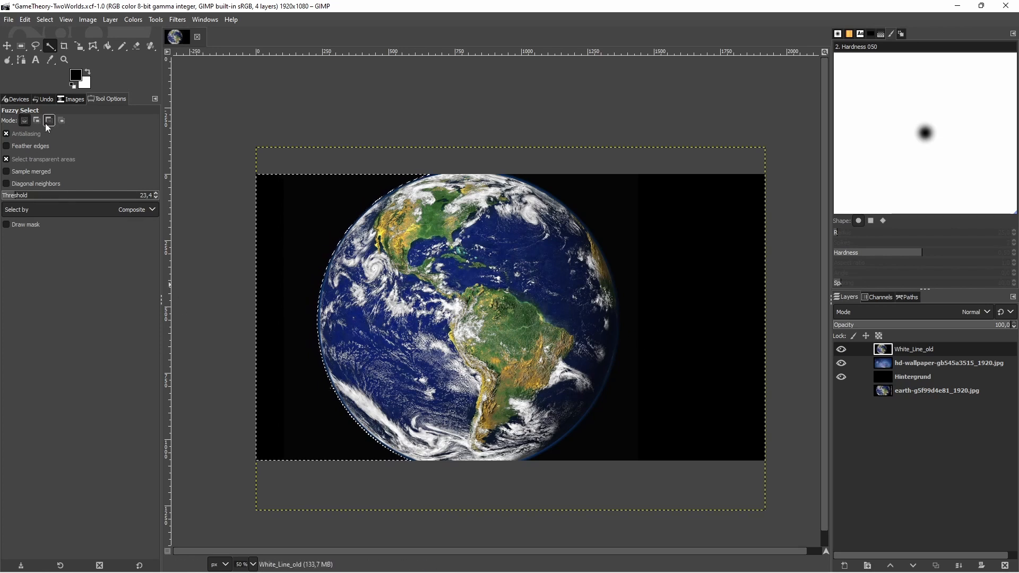
right_click(343, 234)
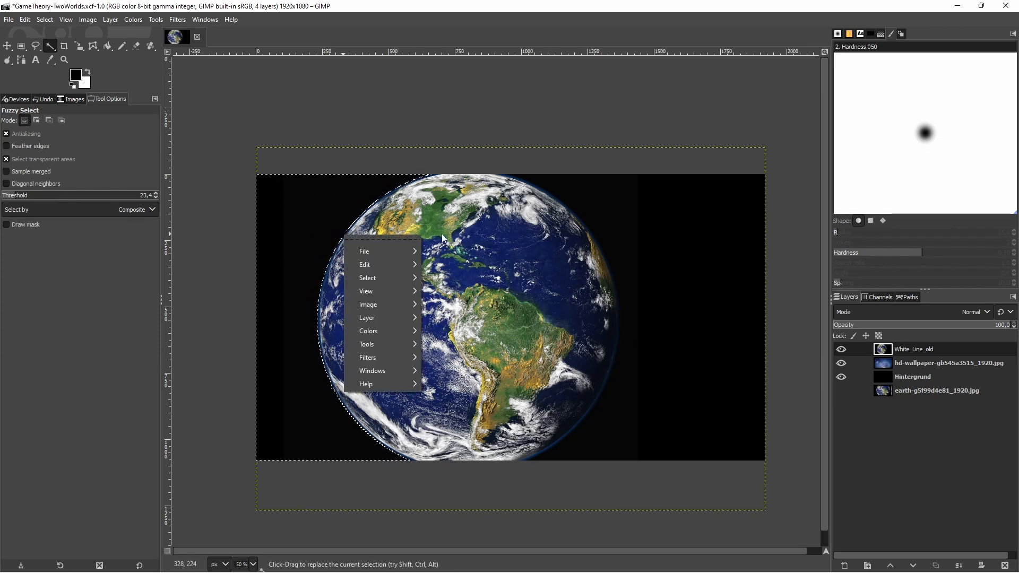
click(449, 285)
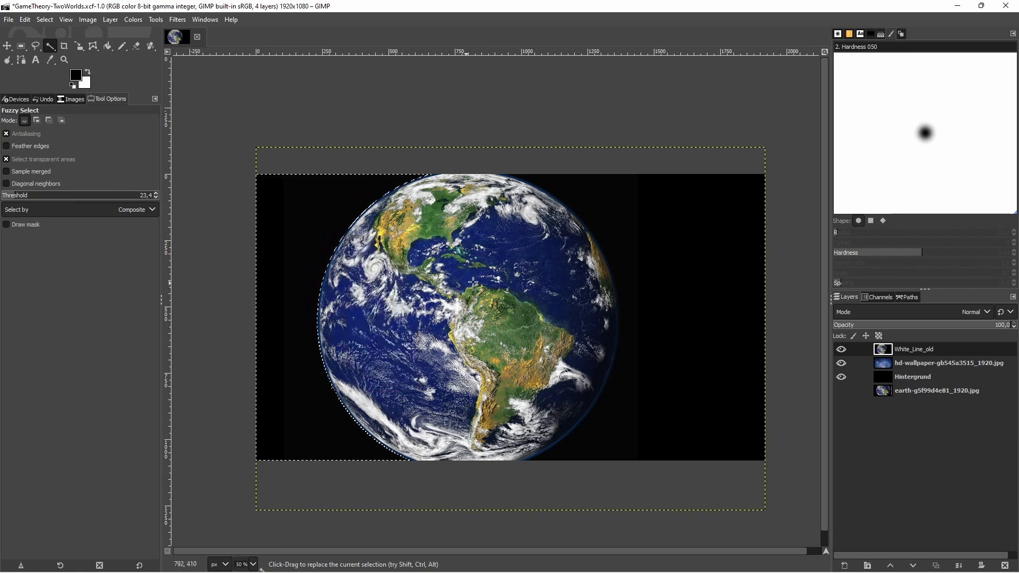
right_click(488, 280)
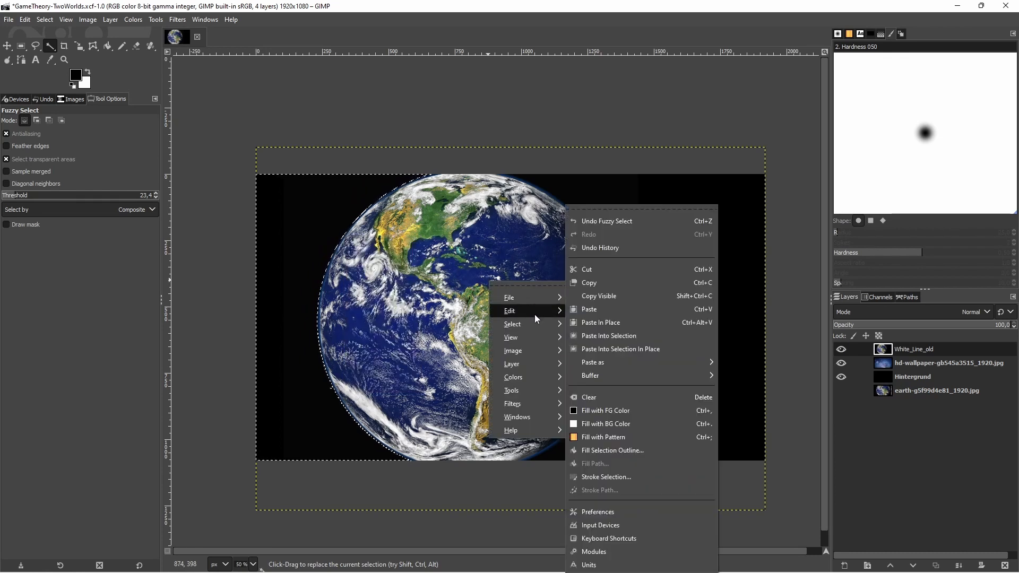
mouse_move(521, 312)
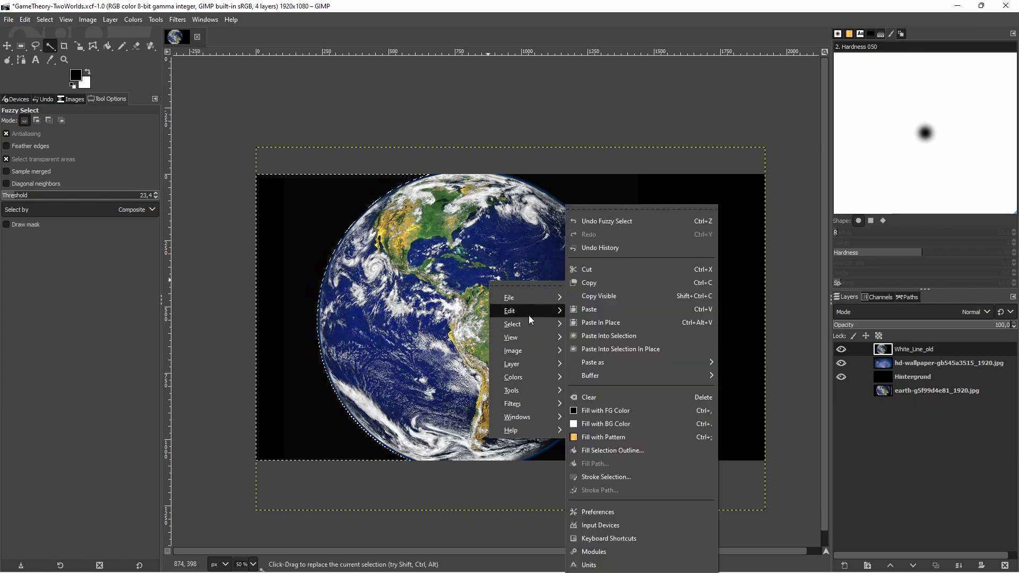
click(590, 334)
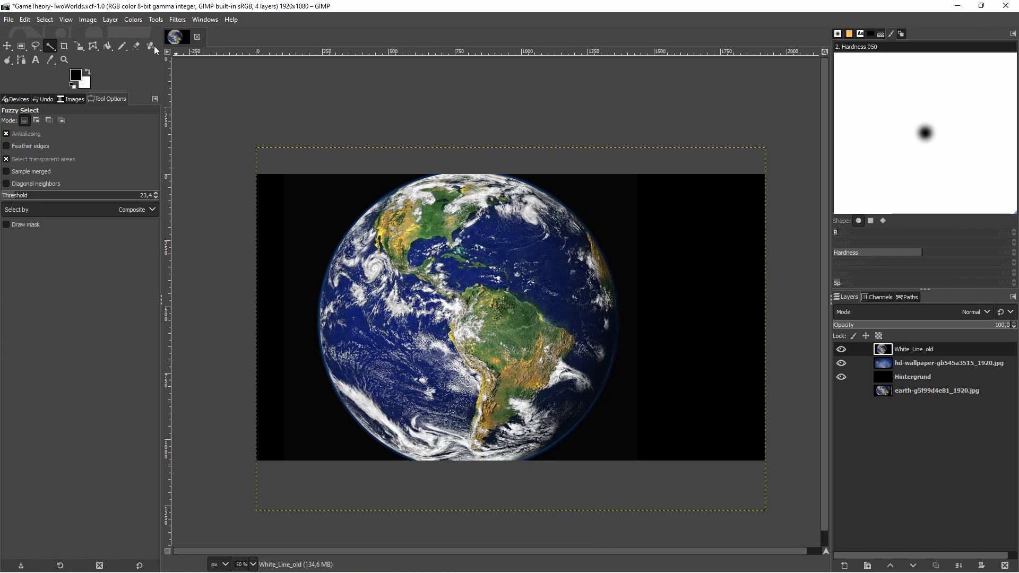
Duplicate the merged Earth layer and raise the copy's exposure to about 3.256.
click(935, 566)
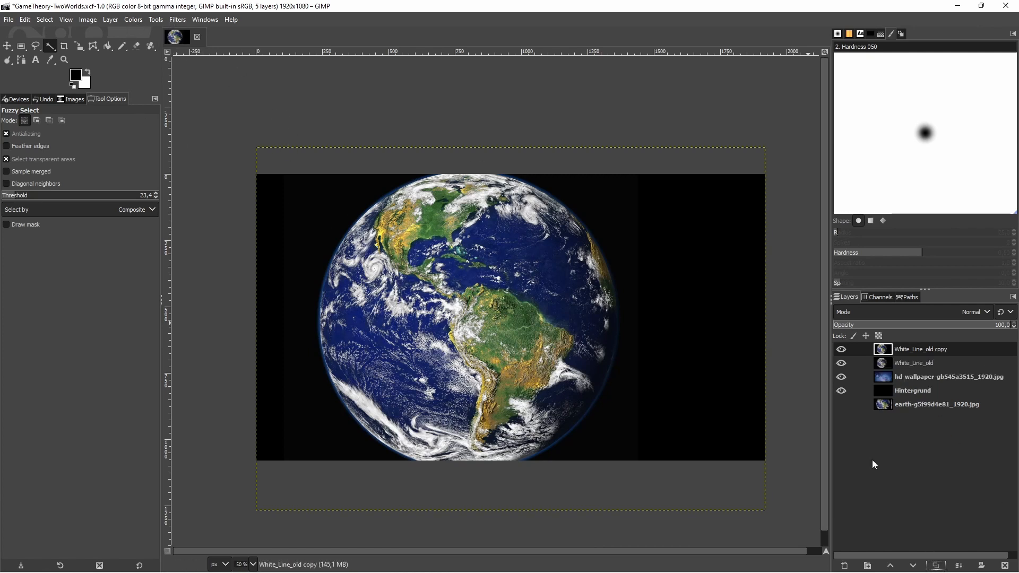
click(133, 19)
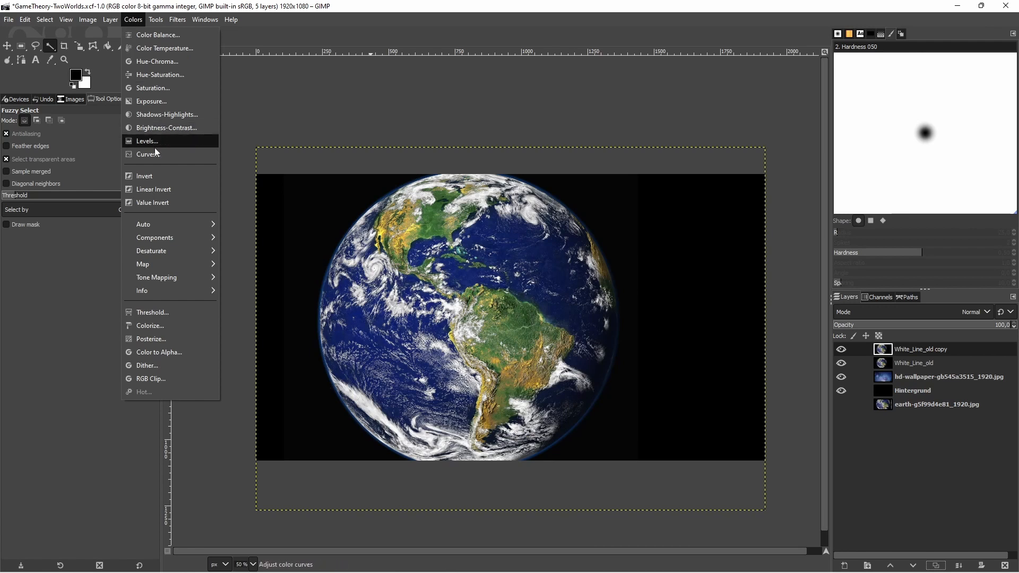
click(154, 101)
drag(855, 148, 877, 148)
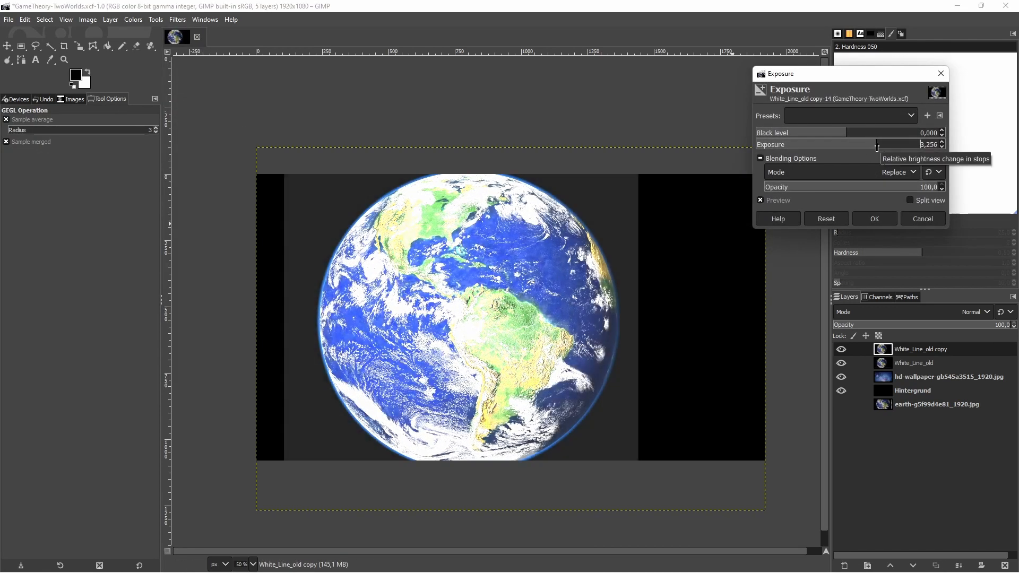
click(874, 219)
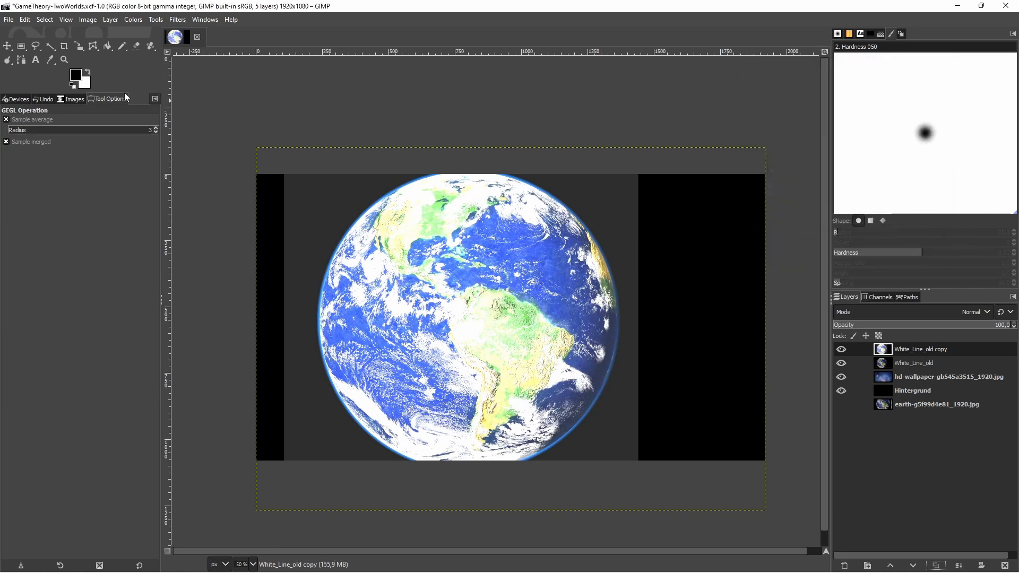
Fuzzy-select the gray background beside the globe's left edge and black it out with a brush sized 1504.
click(51, 46)
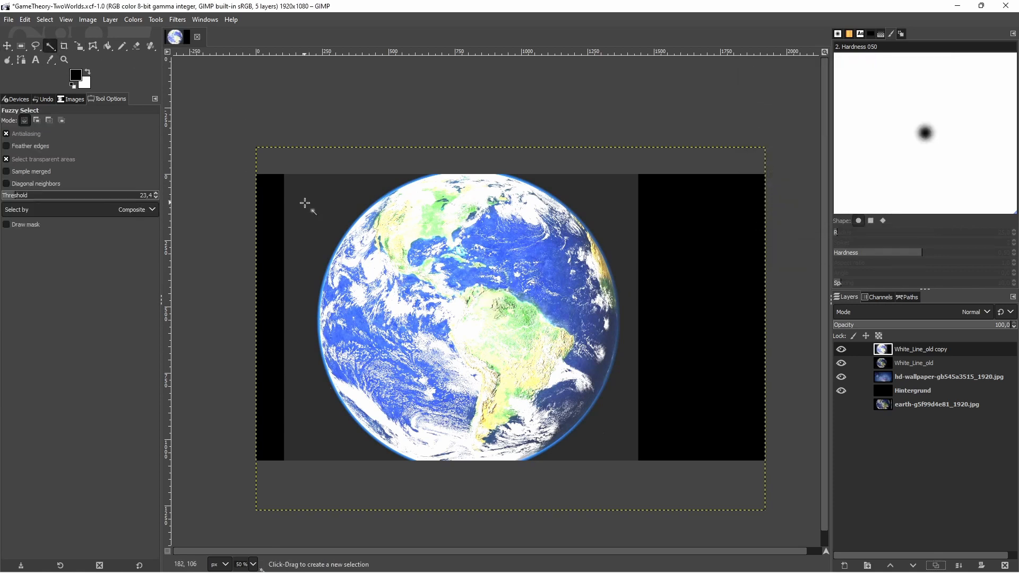
click(311, 203)
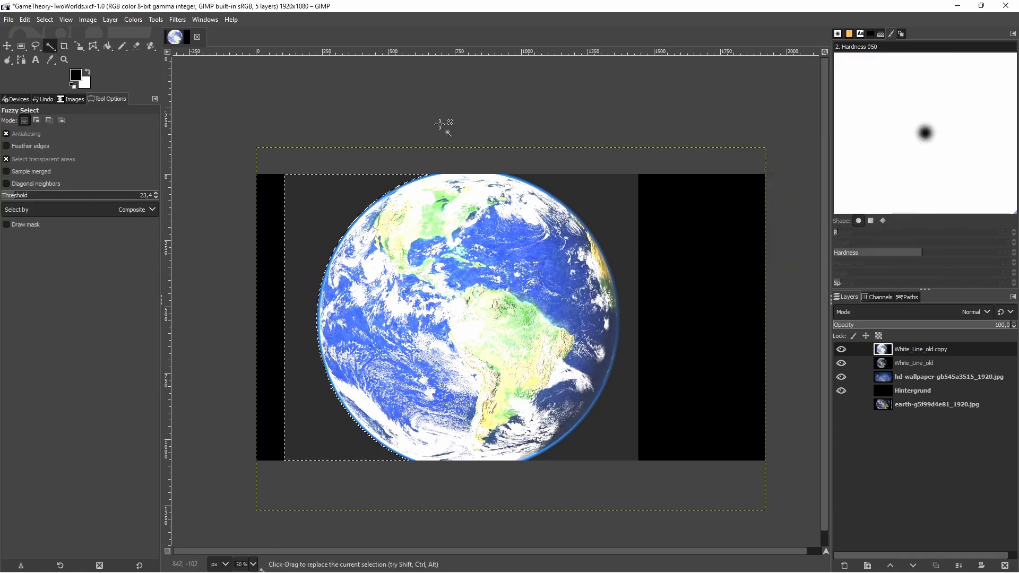
click(135, 46)
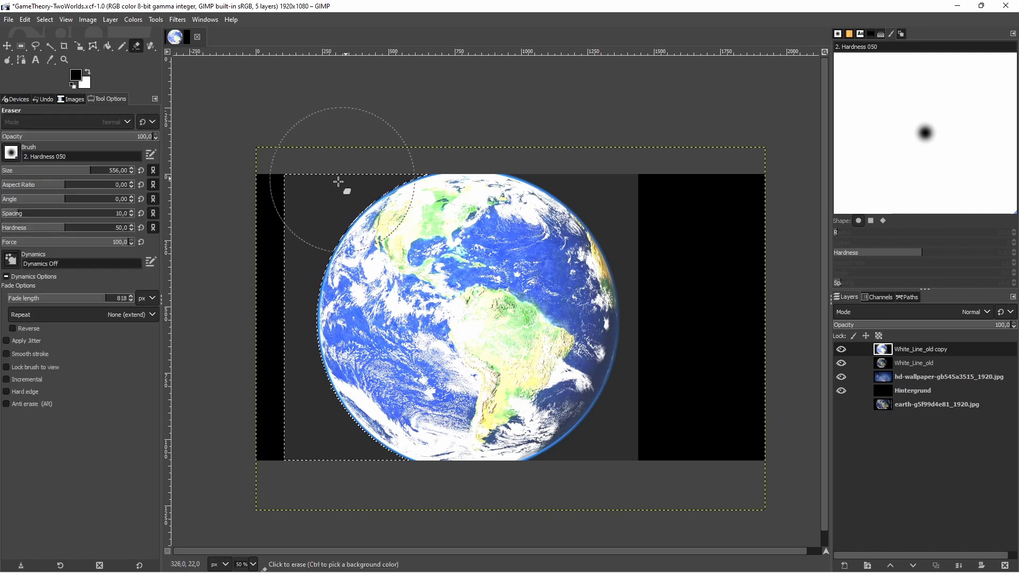
mouse_move(339, 182)
mouse_down()
mouse_move(516, 185)
mouse_move(327, 209)
mouse_move(271, 254)
mouse_move(300, 372)
mouse_move(287, 223)
mouse_up()
click(6, 392)
click(106, 169)
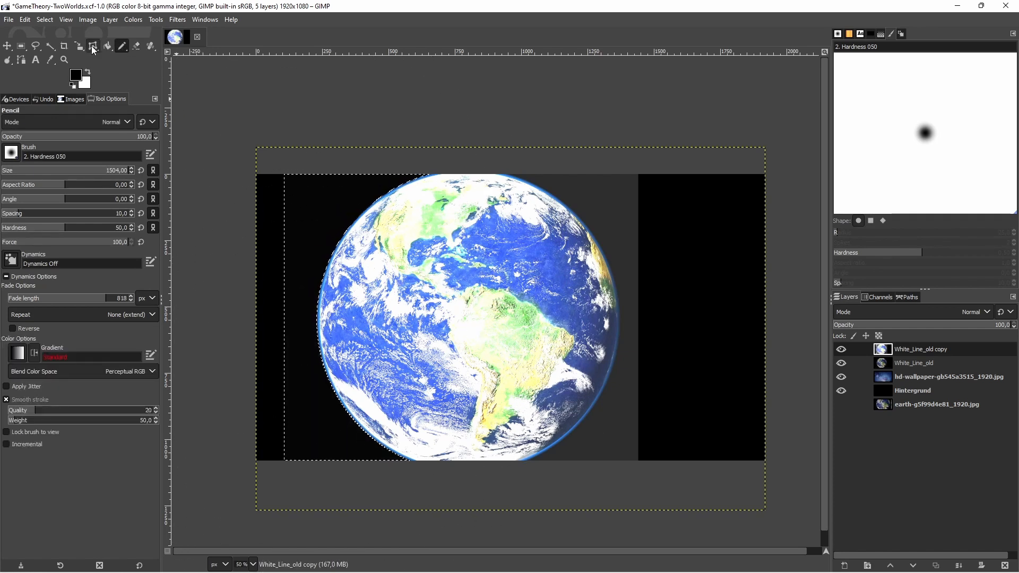
Fuzzy-select and erase the gray background right of the globe on the brightened copy, and hide the White_Line_old layer.
click(50, 46)
click(606, 201)
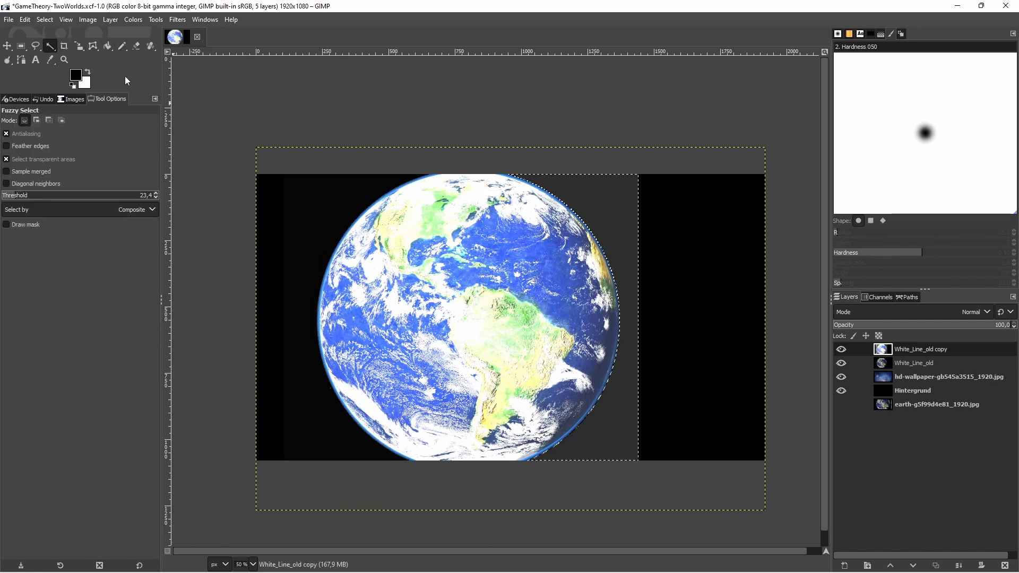
click(135, 47)
mouse_move(701, 223)
mouse_down()
mouse_move(705, 257)
mouse_move(610, 428)
mouse_up()
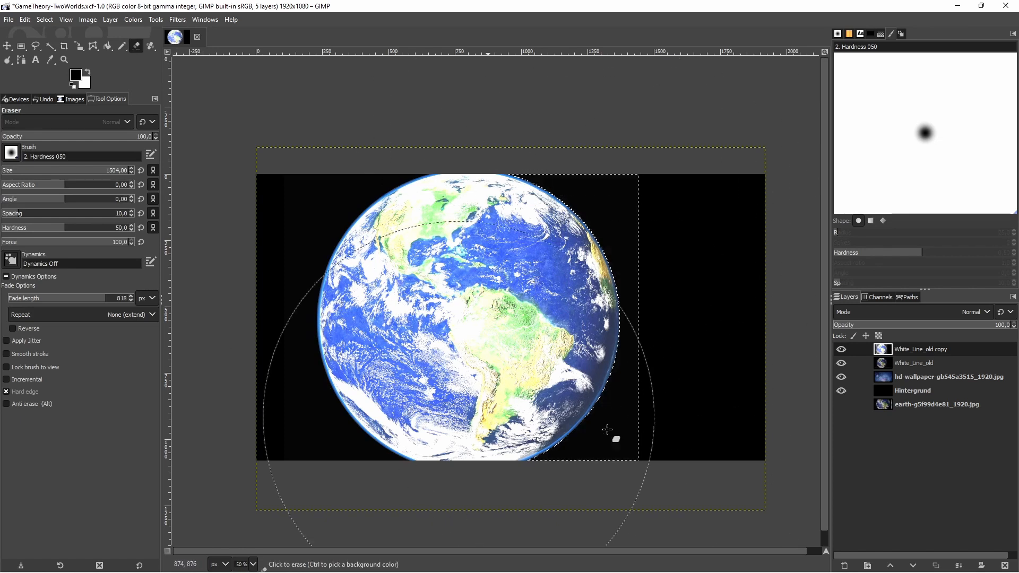
click(841, 363)
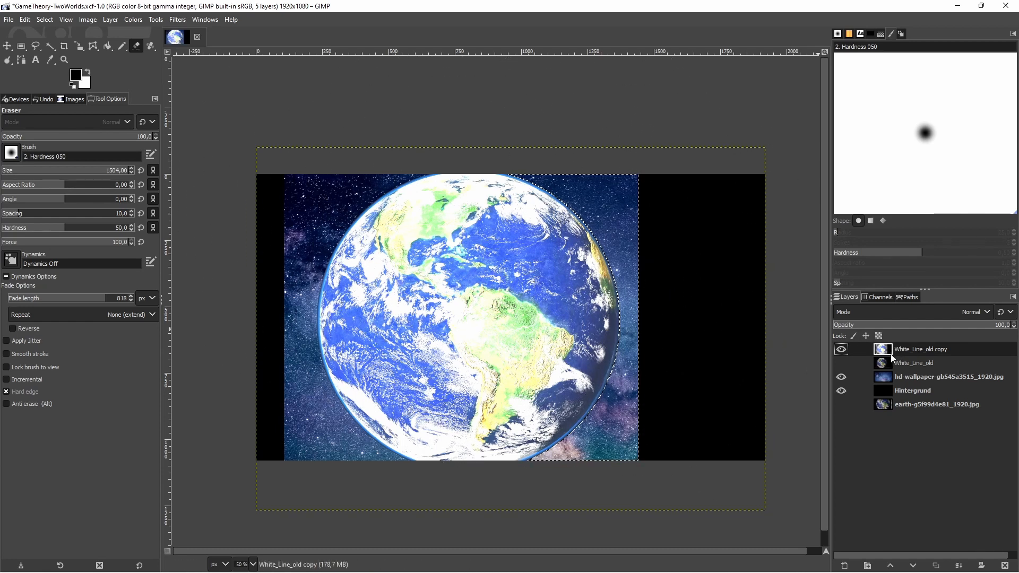
Fuzzy-select the black strip at the image's right edge on the brightened copy and erase it.
click(52, 47)
click(685, 245)
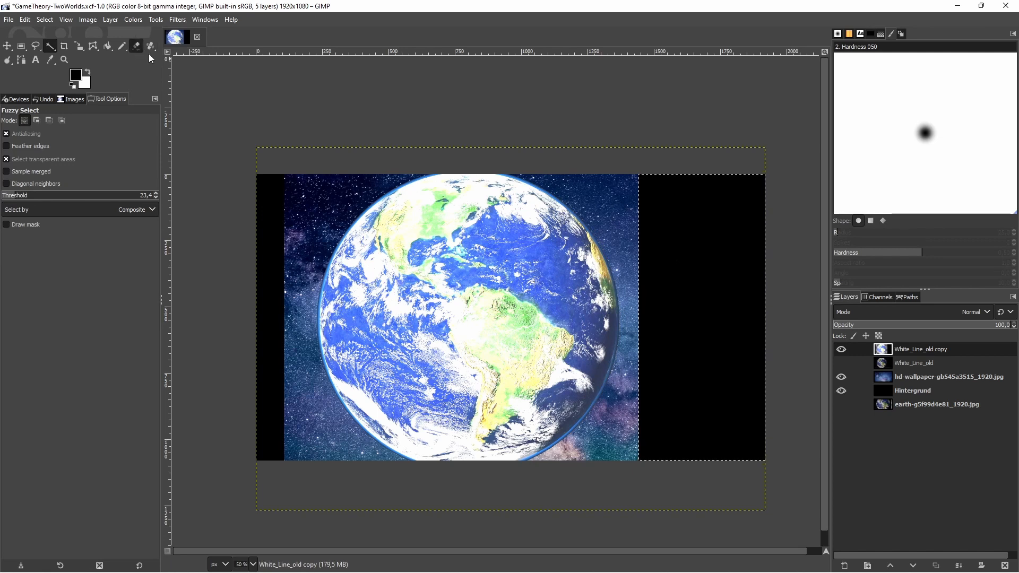
click(136, 46)
click(751, 341)
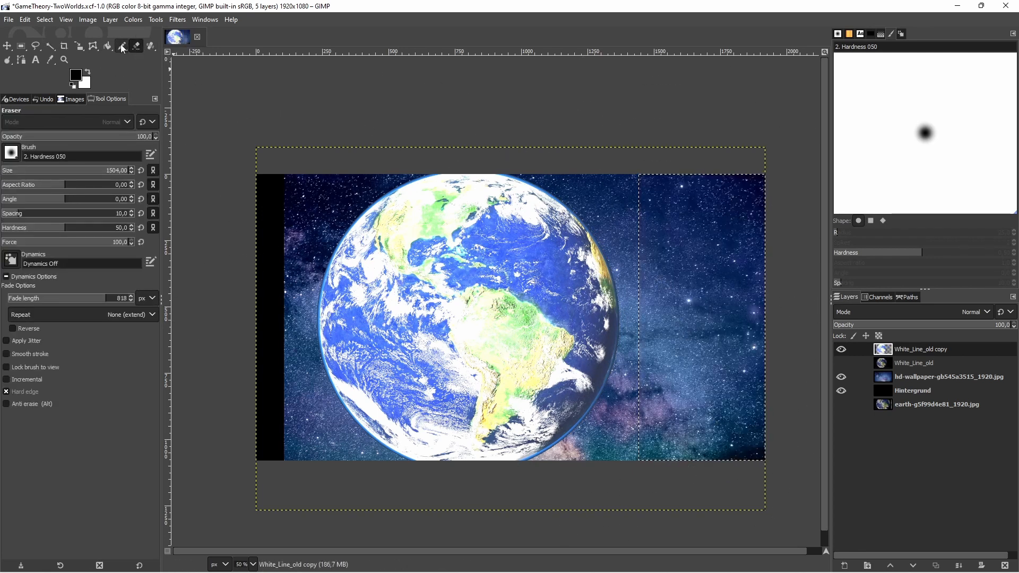
Fuzzy-select and erase the black strip at the image's left edge, and clear the selection.
click(52, 47)
click(278, 216)
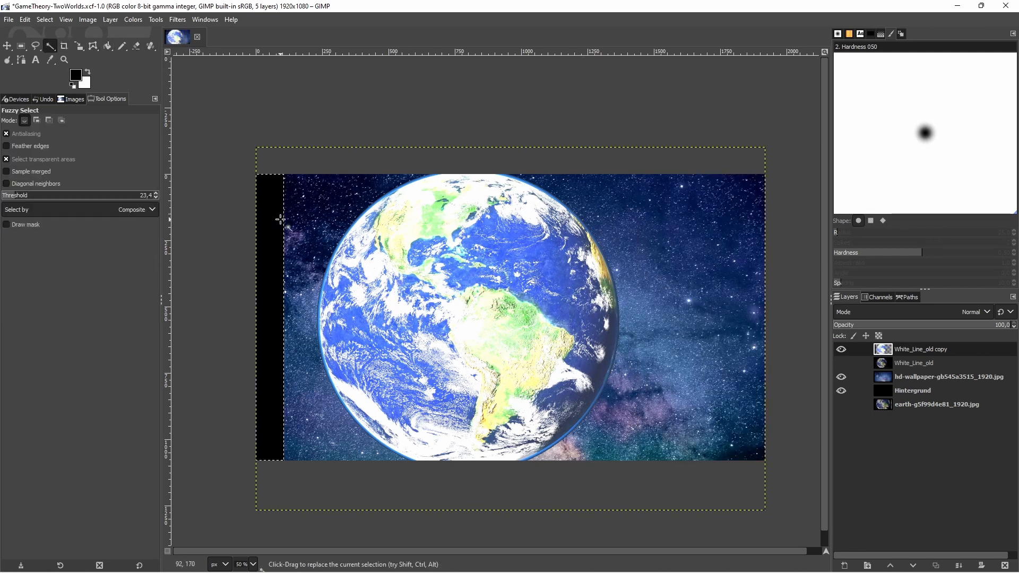
click(121, 46)
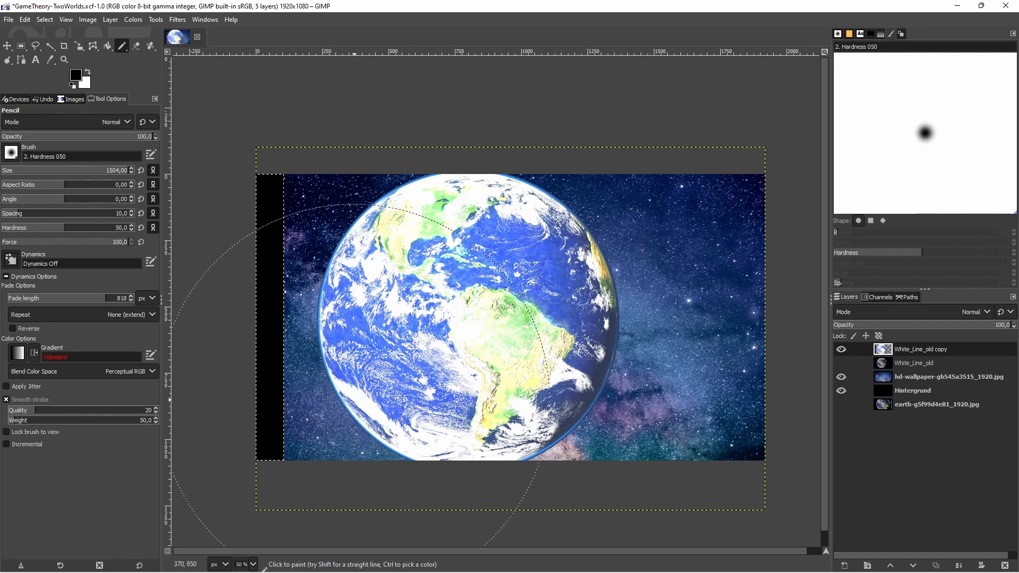
click(136, 46)
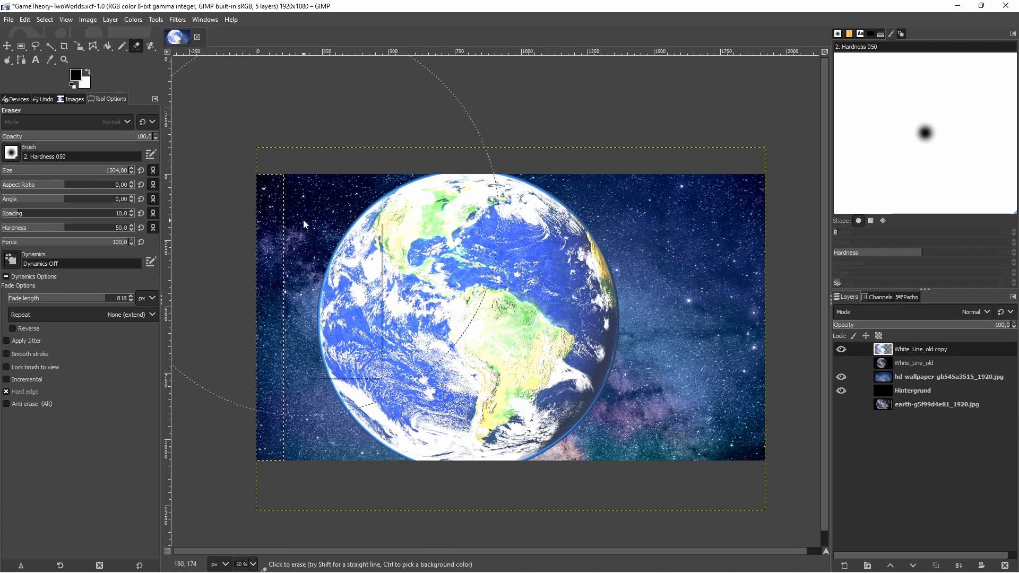
right_click(303, 219)
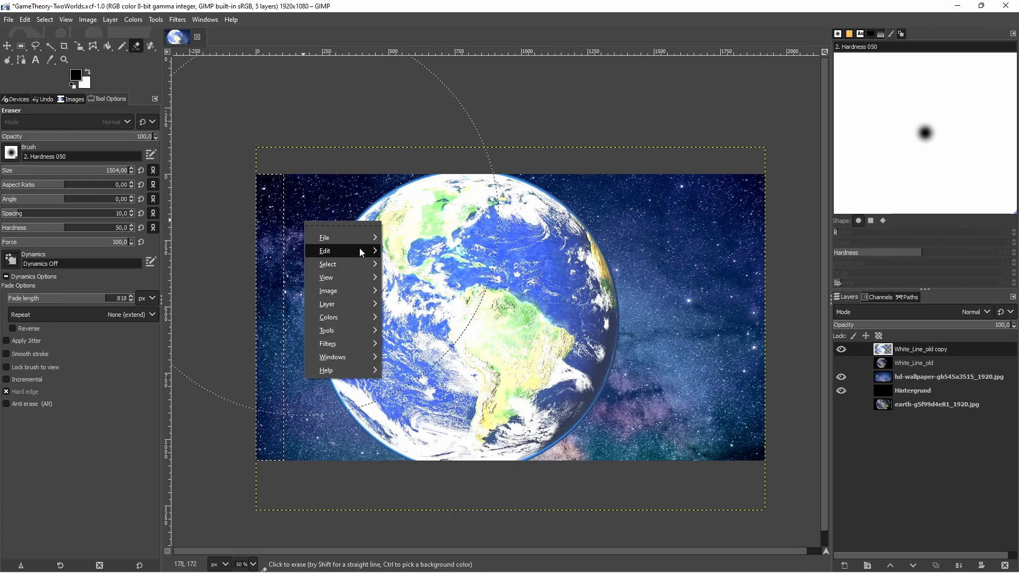
mouse_move(358, 252)
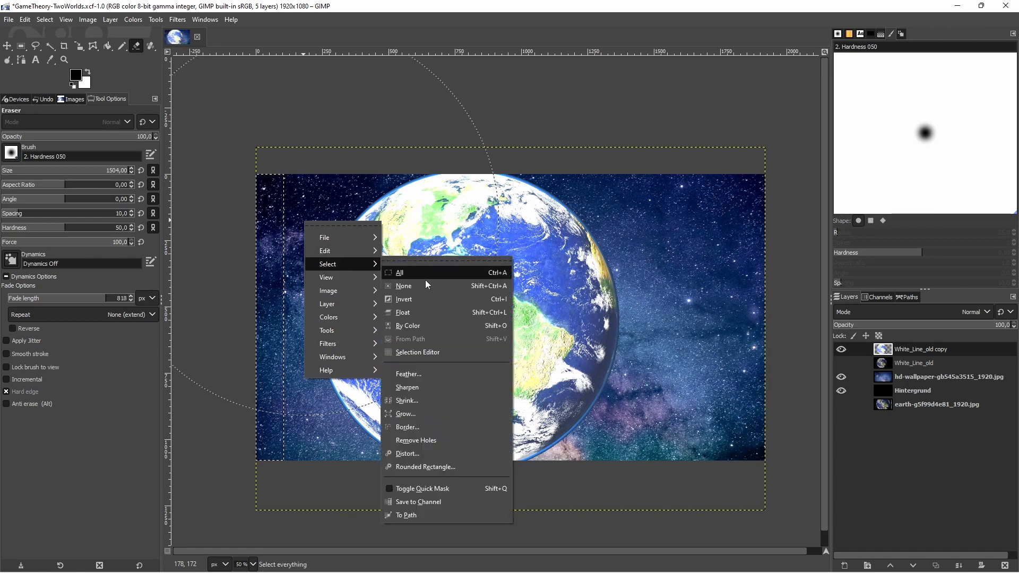
click(423, 278)
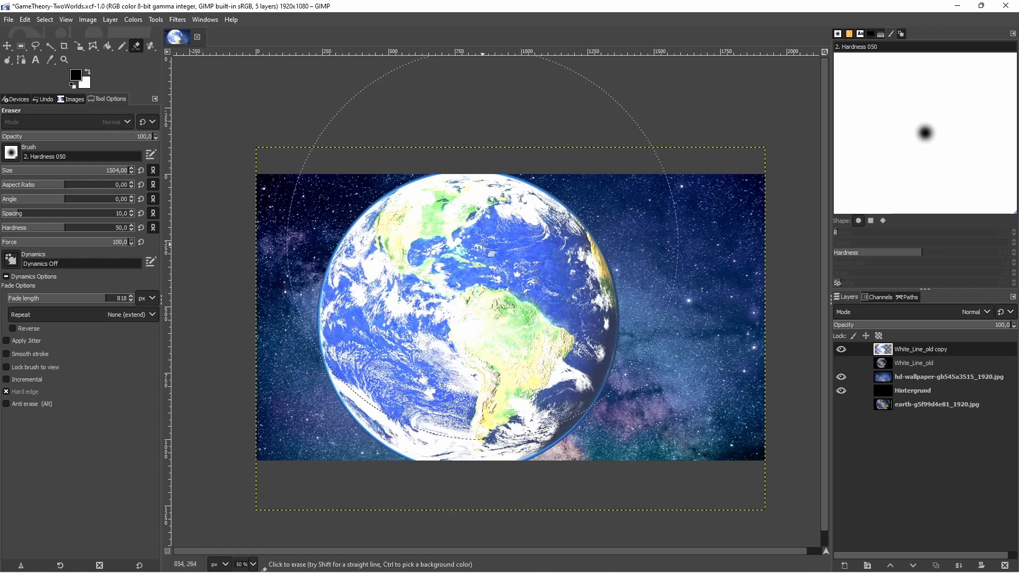
Select the transparent area around the globe on the brightened copy with Select by Color.
click(49, 45)
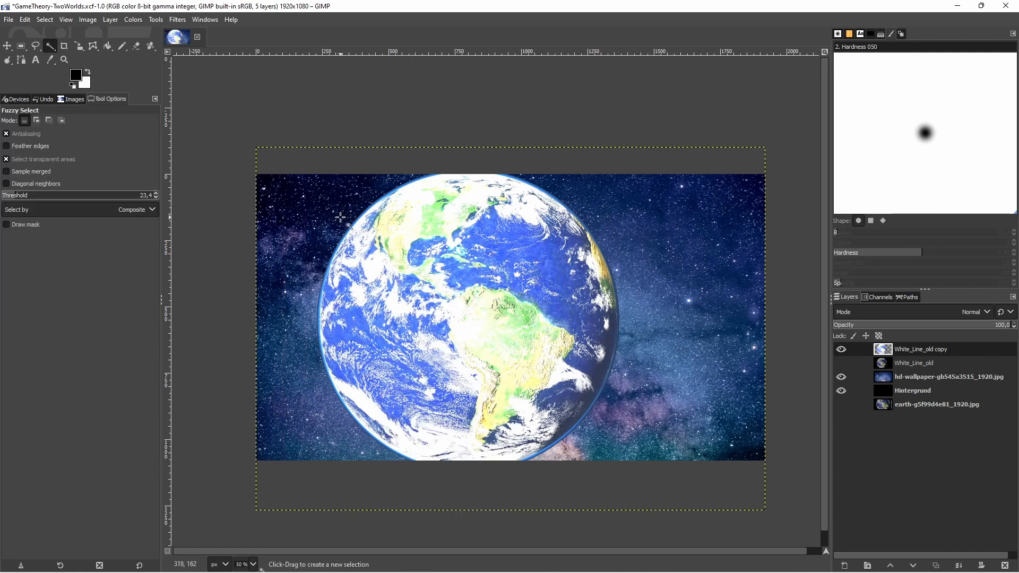
click(50, 45)
click(101, 60)
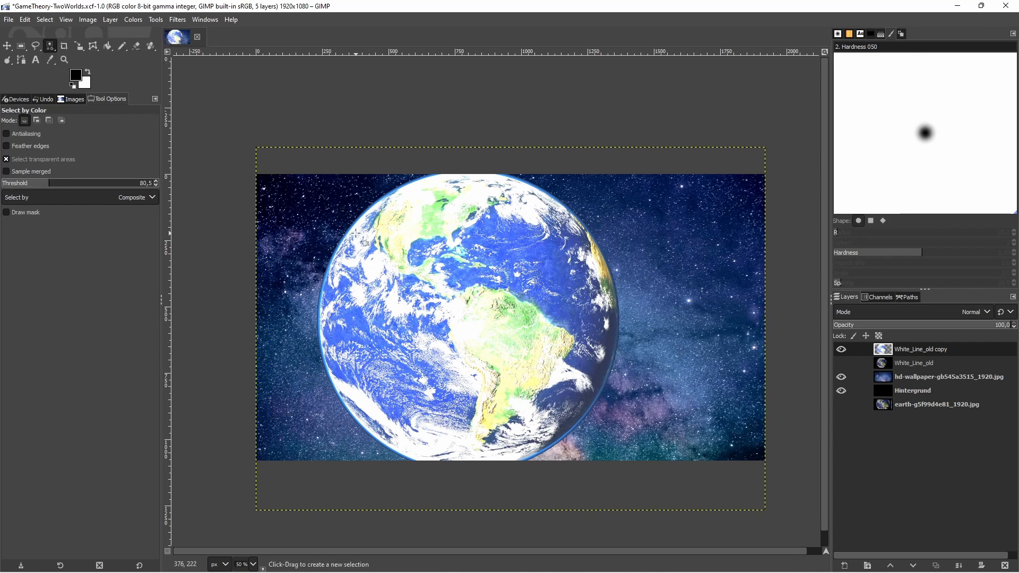
click(327, 212)
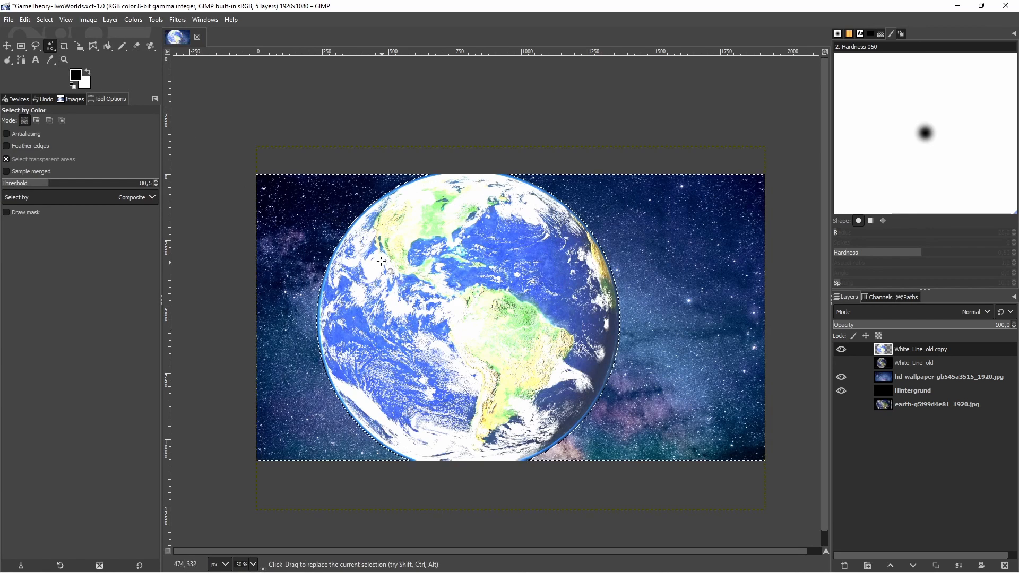
Show White_Line_old instead of its brightened copy, and add a black (full transparency) layer mask to it.
click(896, 364)
click(842, 362)
click(842, 349)
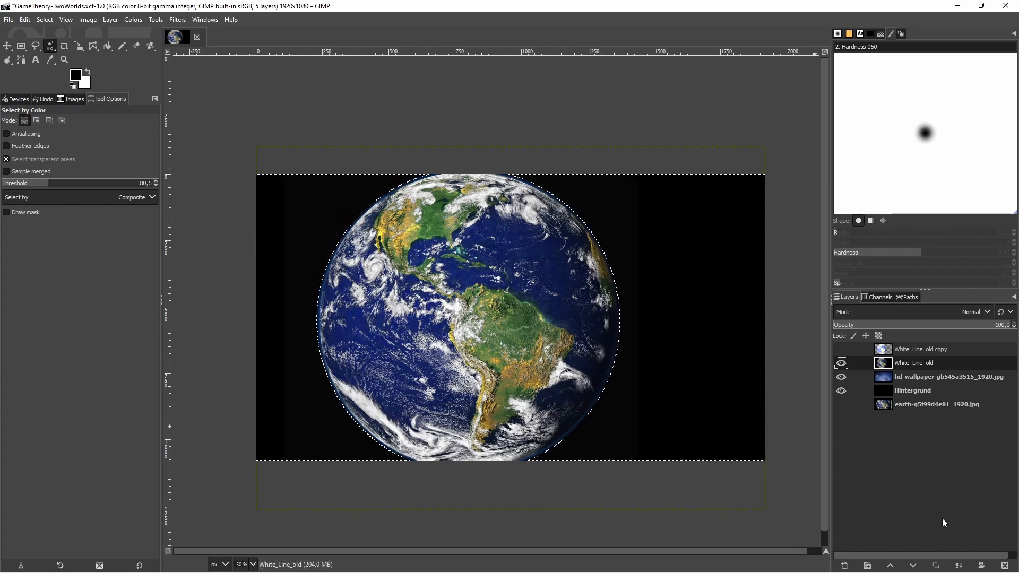
click(982, 566)
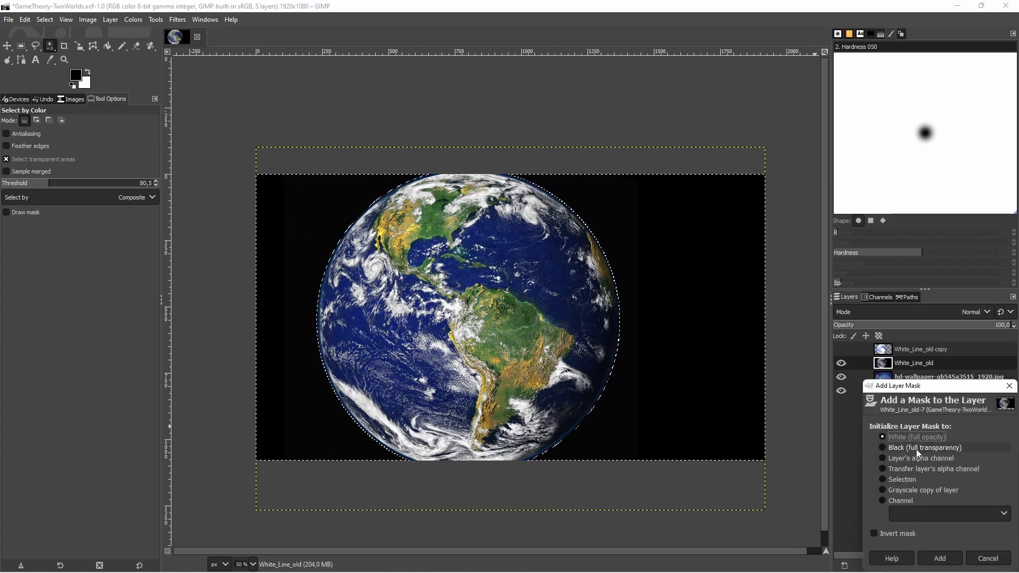
click(916, 449)
click(954, 558)
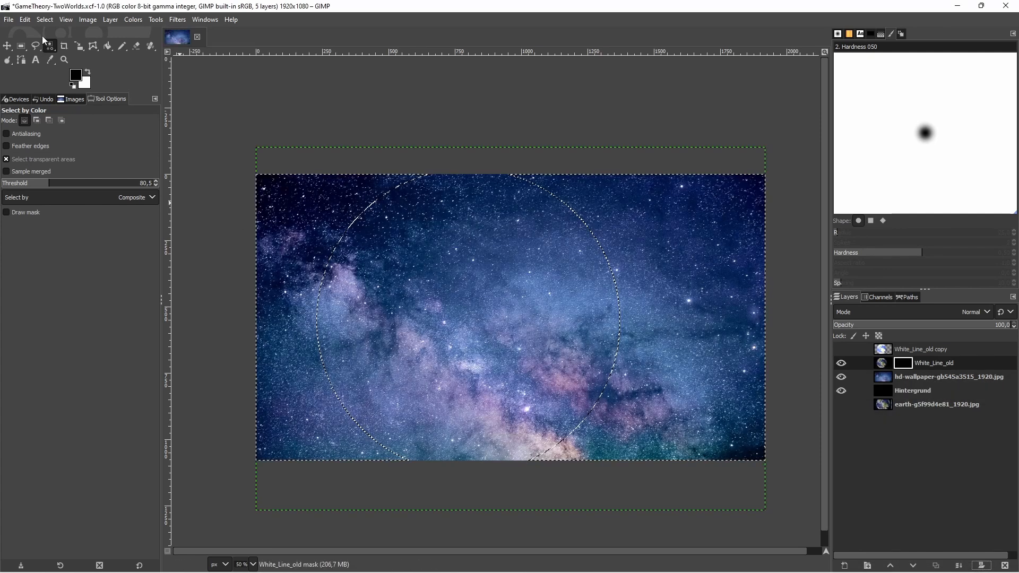
Invert the selection to the globe and paint it white on the White_Line_old mask with the Pencil.
click(90, 74)
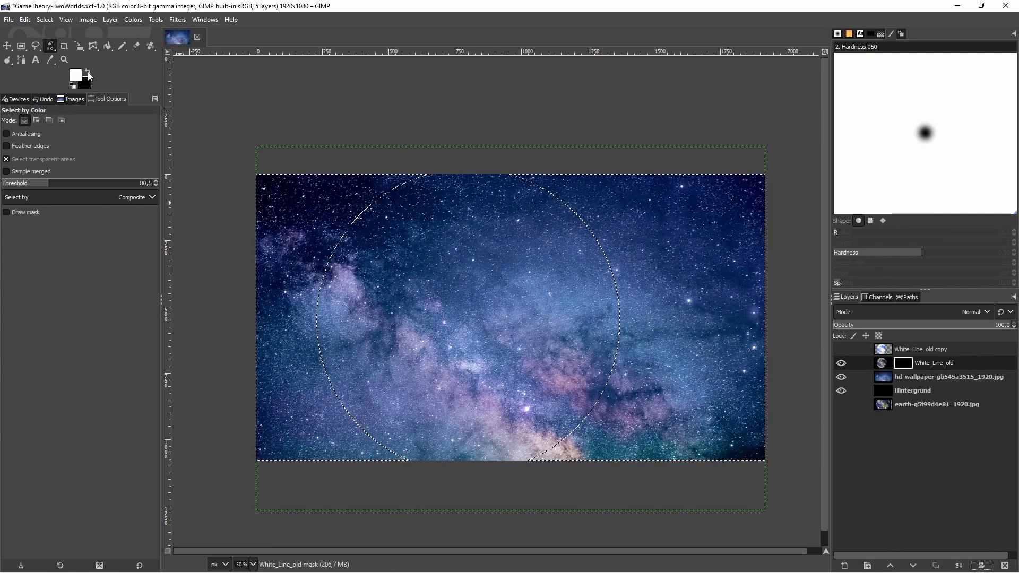
click(121, 47)
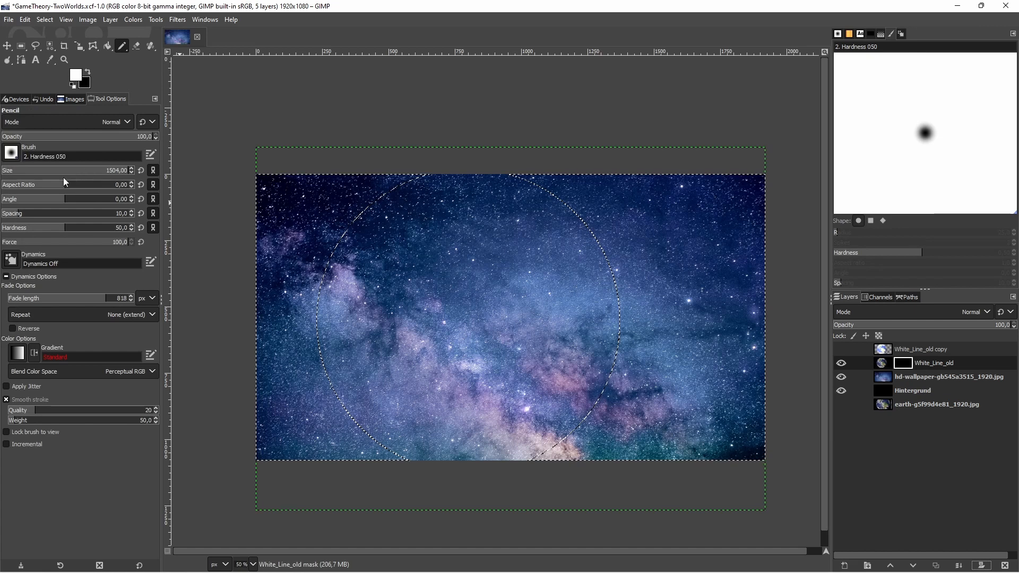
right_click(463, 255)
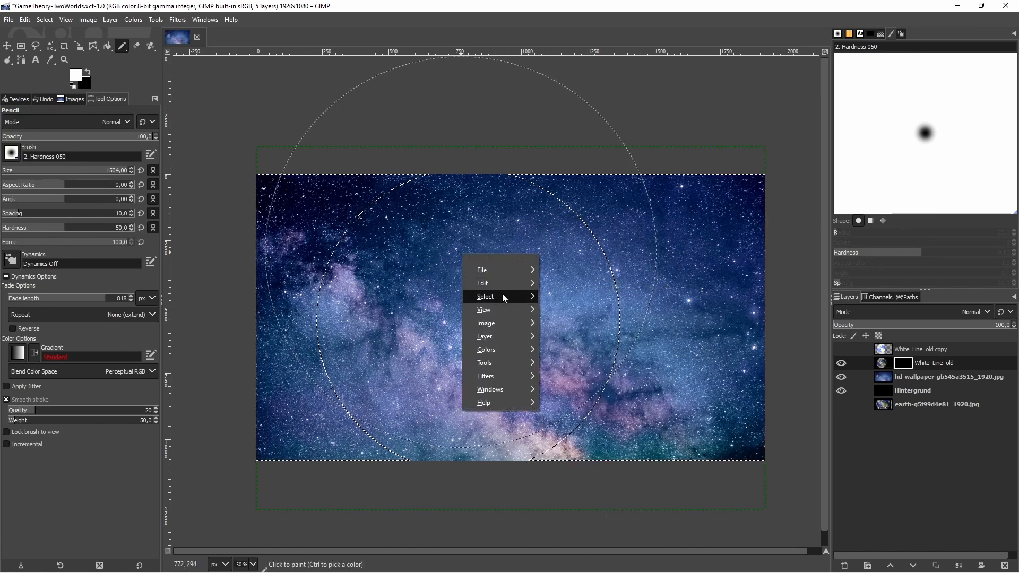
mouse_move(503, 297)
click(576, 331)
drag(497, 365, 340, 231)
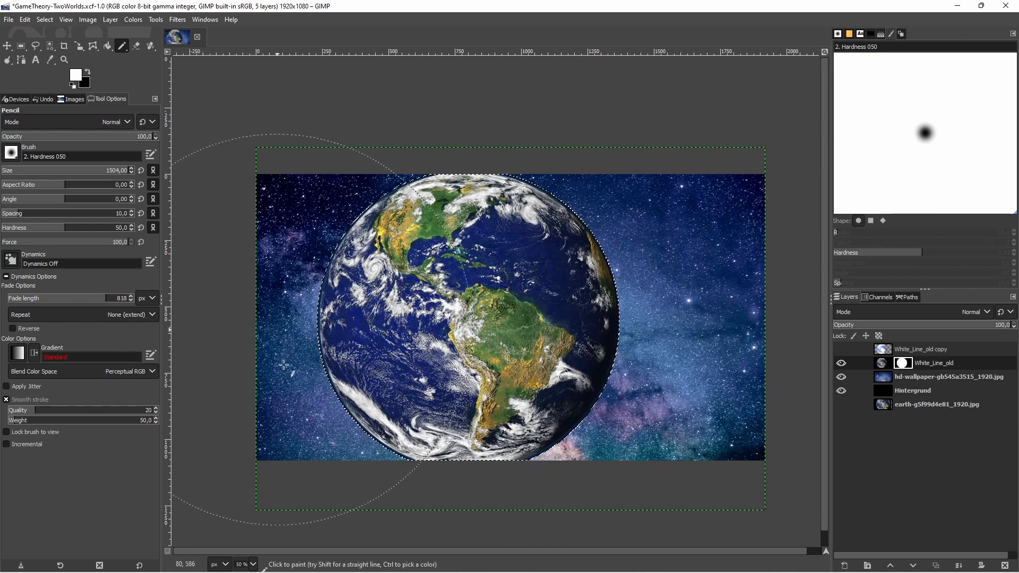
right_click(465, 295)
click(978, 440)
right_click(480, 256)
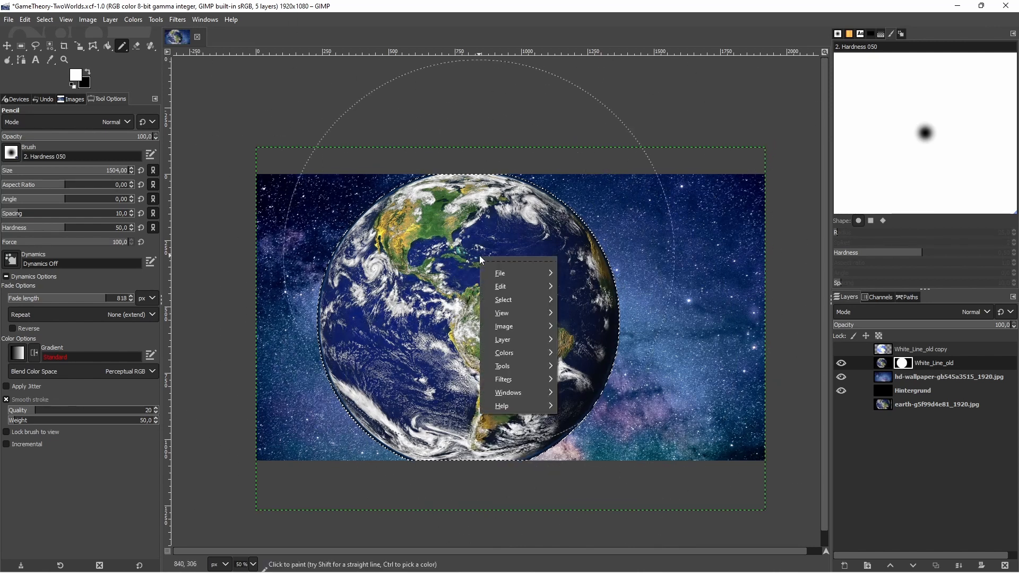
mouse_move(515, 302)
click(166, 16)
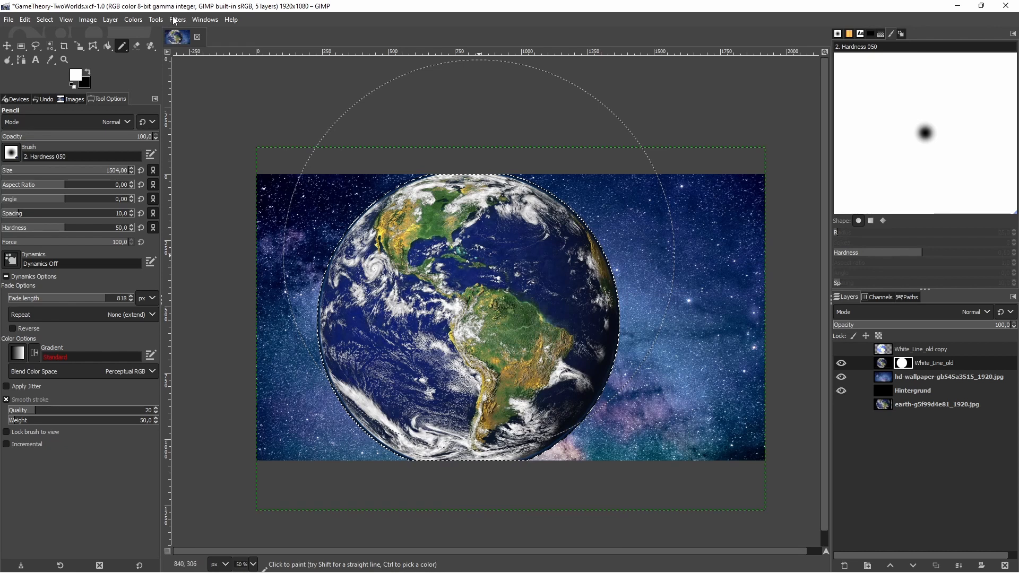
Apply a Gaussian Blur of 22.77 in X and Y to the White_Line_old mask within the globe selection.
click(175, 21)
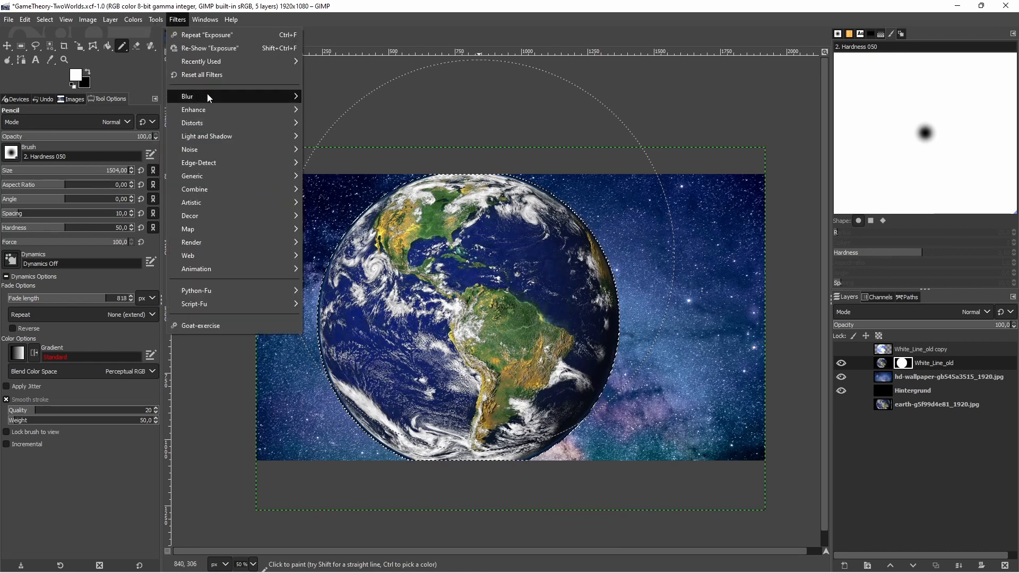
mouse_move(207, 97)
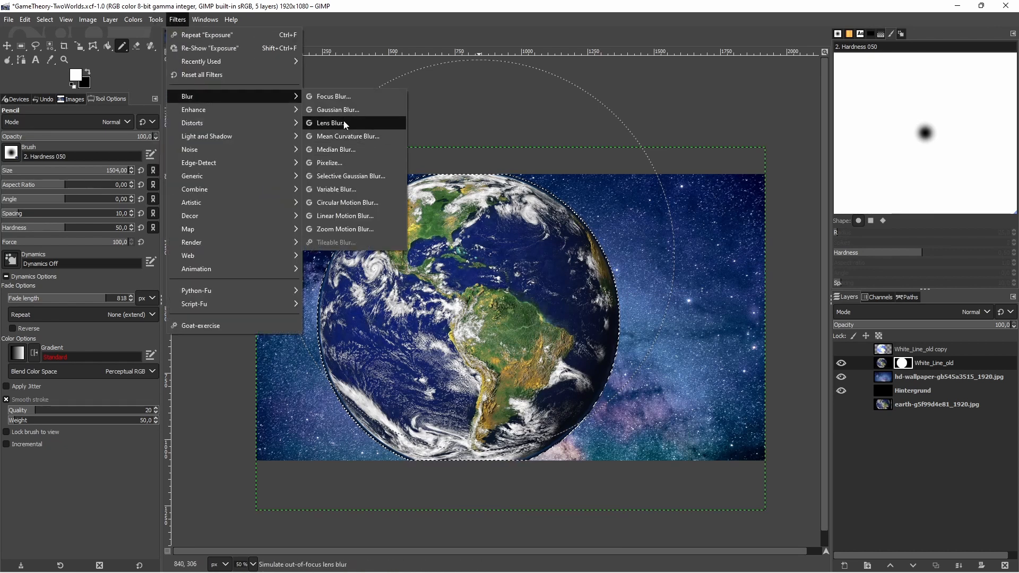
click(349, 111)
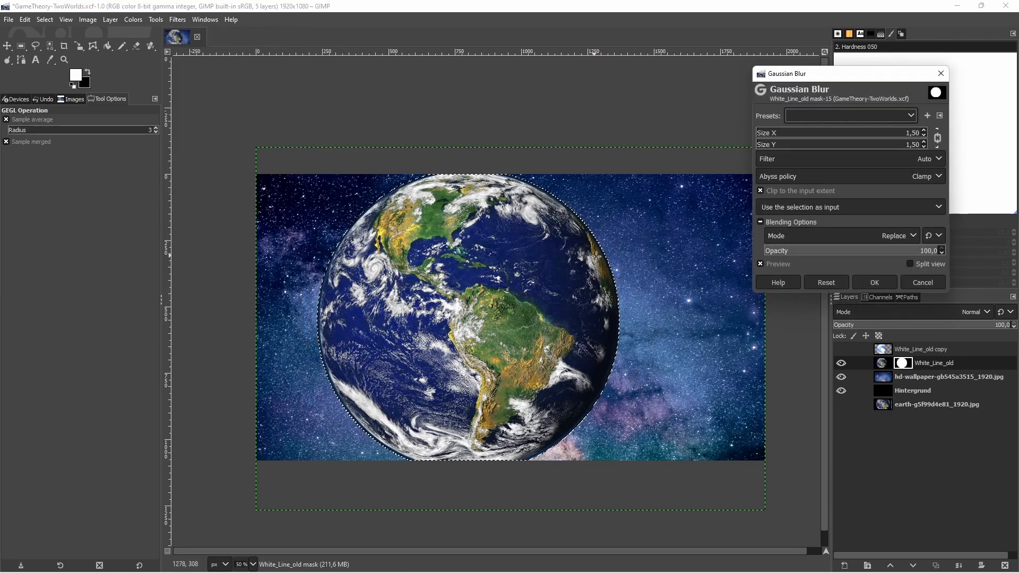
scroll(596, 257, up, 6)
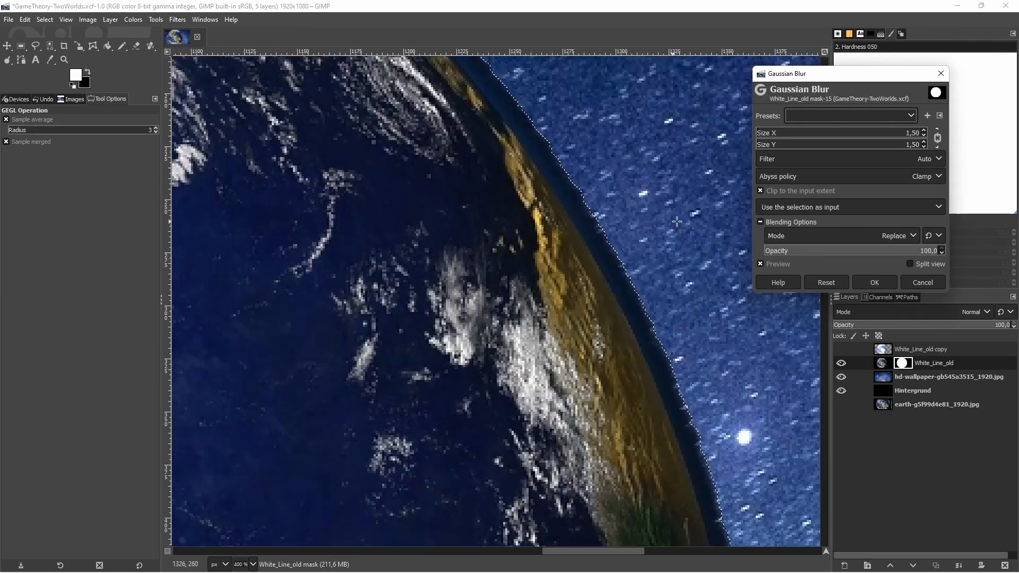
drag(775, 133, 795, 139)
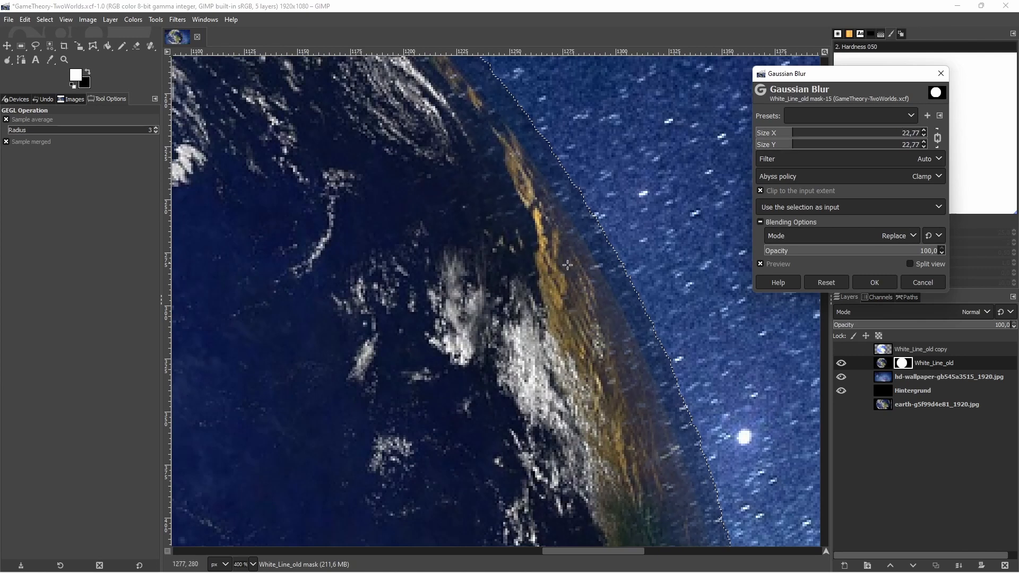
scroll(563, 274, down, 6)
scroll(281, 361, up, 3)
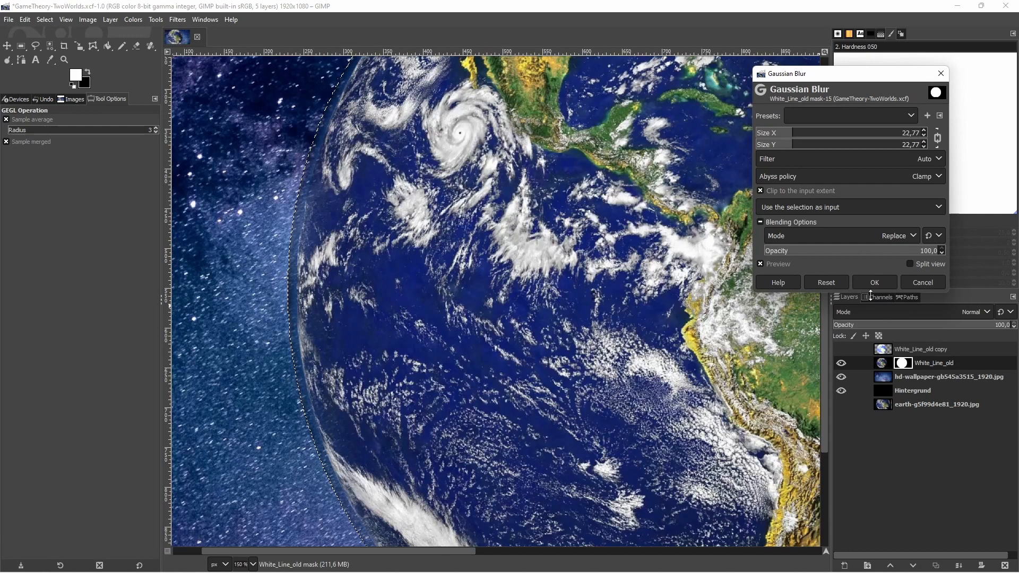
click(867, 282)
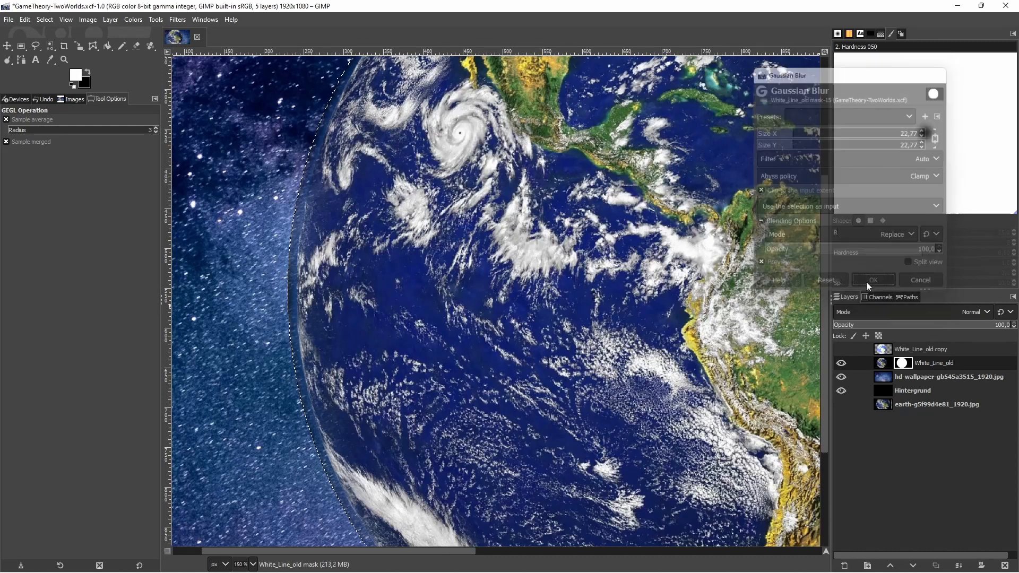
Clear the selection around the globe.
scroll(489, 316, down, 3)
right_click(572, 263)
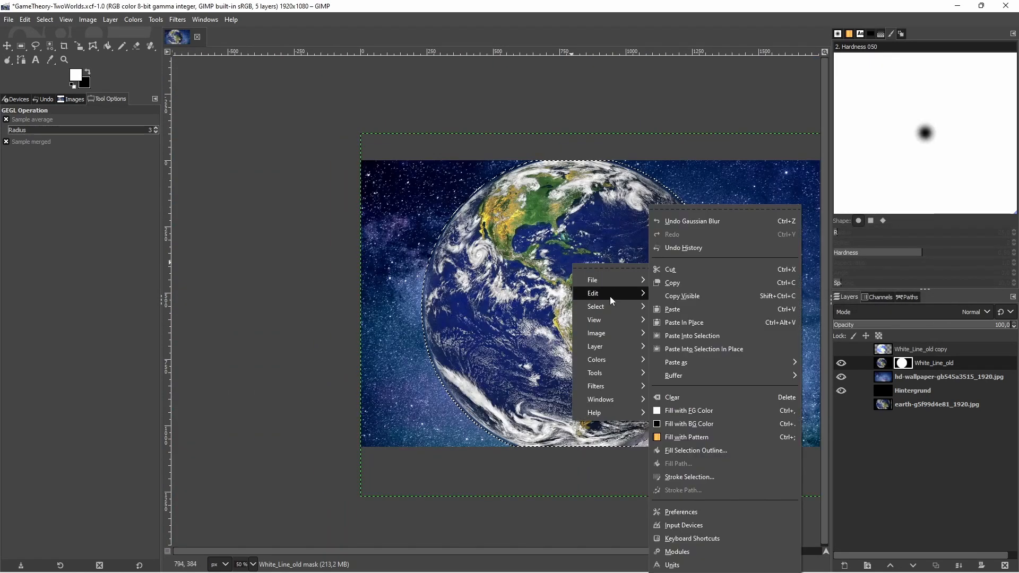
mouse_move(612, 306)
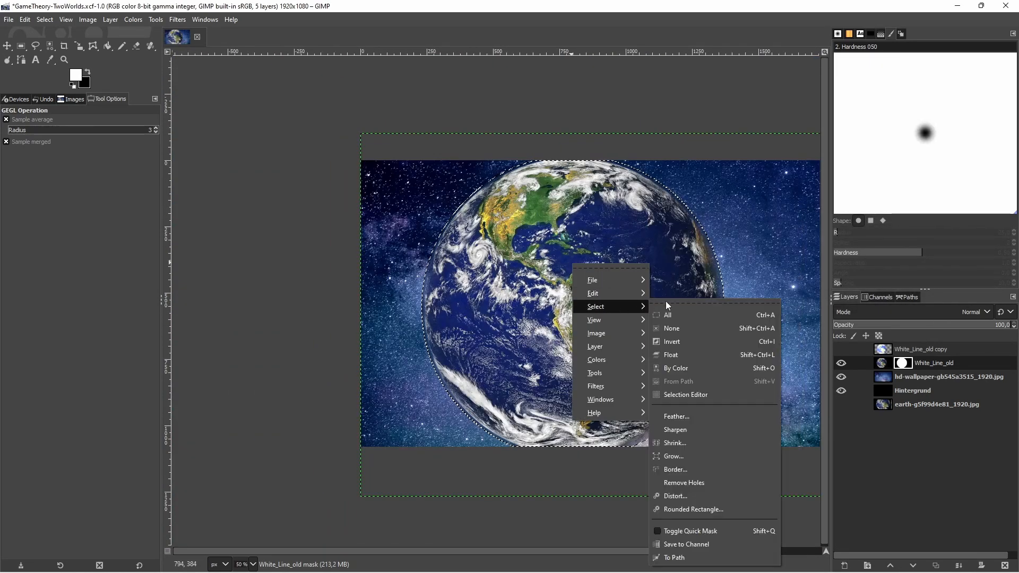
click(674, 329)
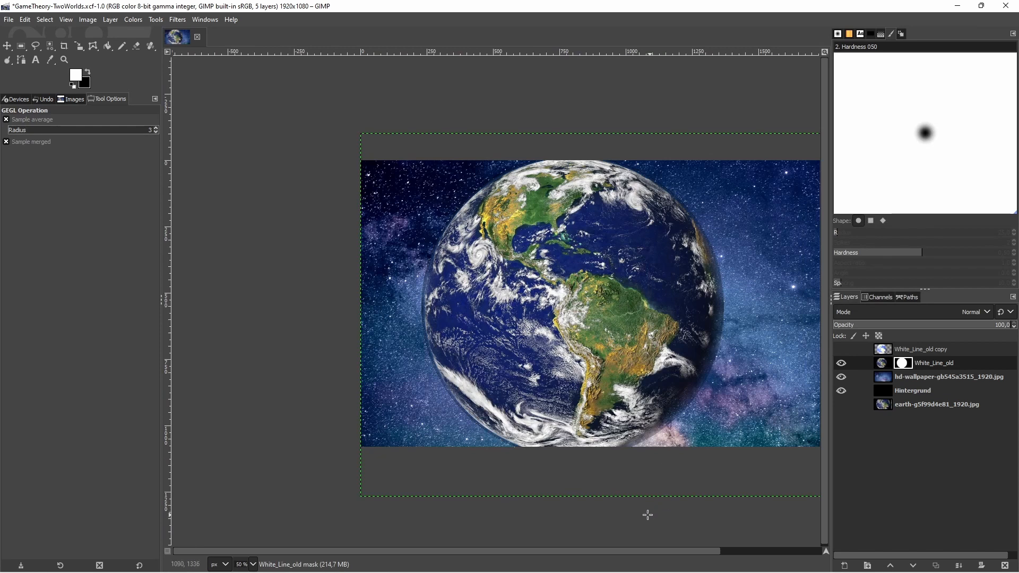
scroll(638, 549, right, 3)
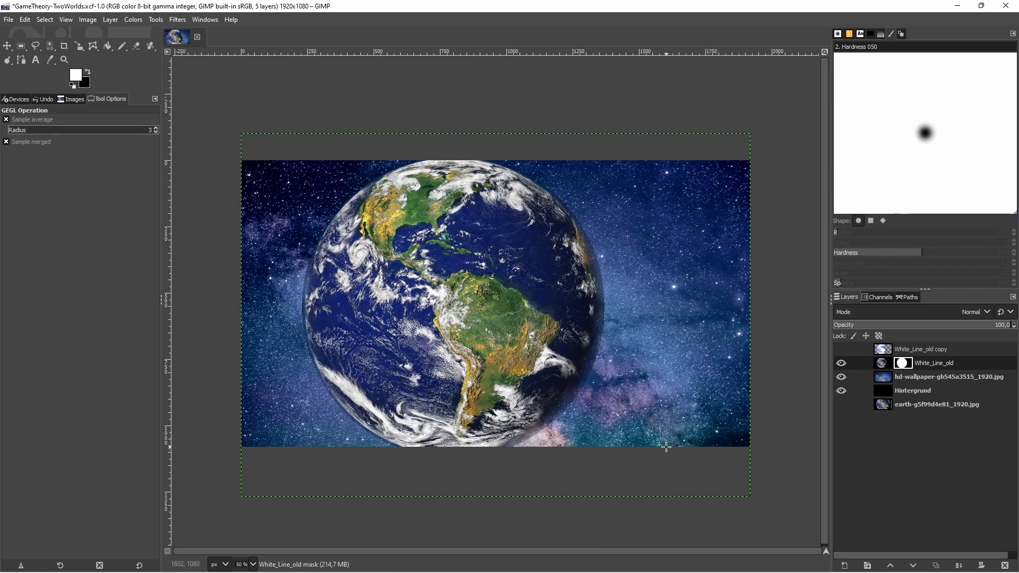
scroll(615, 316, up, 6)
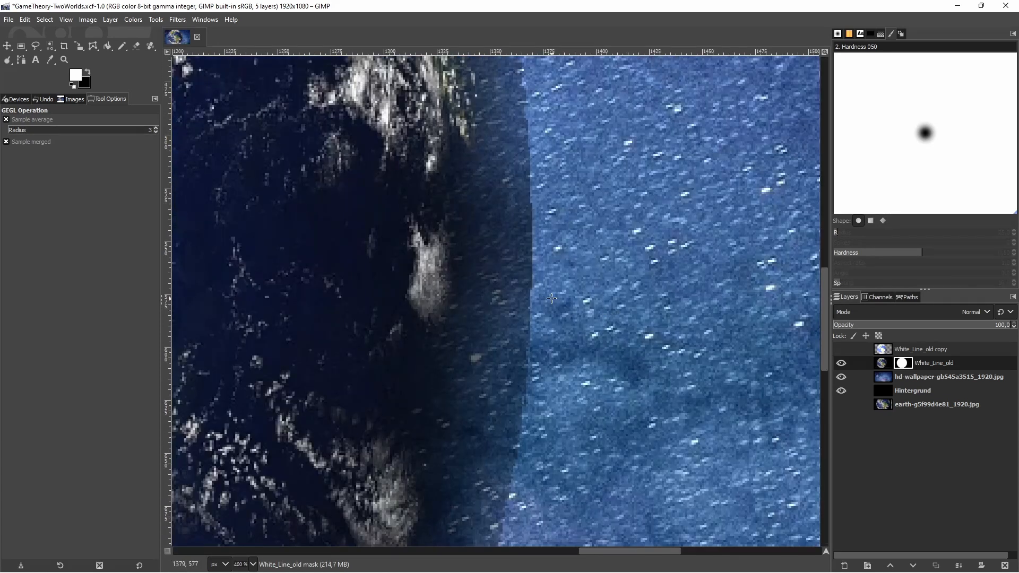
Apply a Gaussian Blur of 2.81 in X and Y to the whole White_Line_old mask, softening the globe's outer edge.
scroll(551, 299, down, 6)
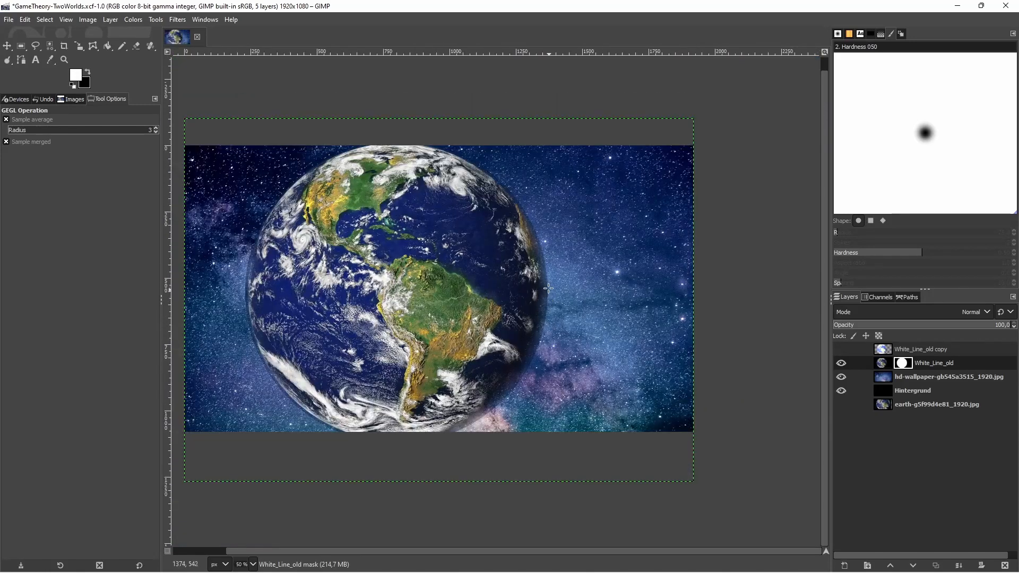
click(176, 21)
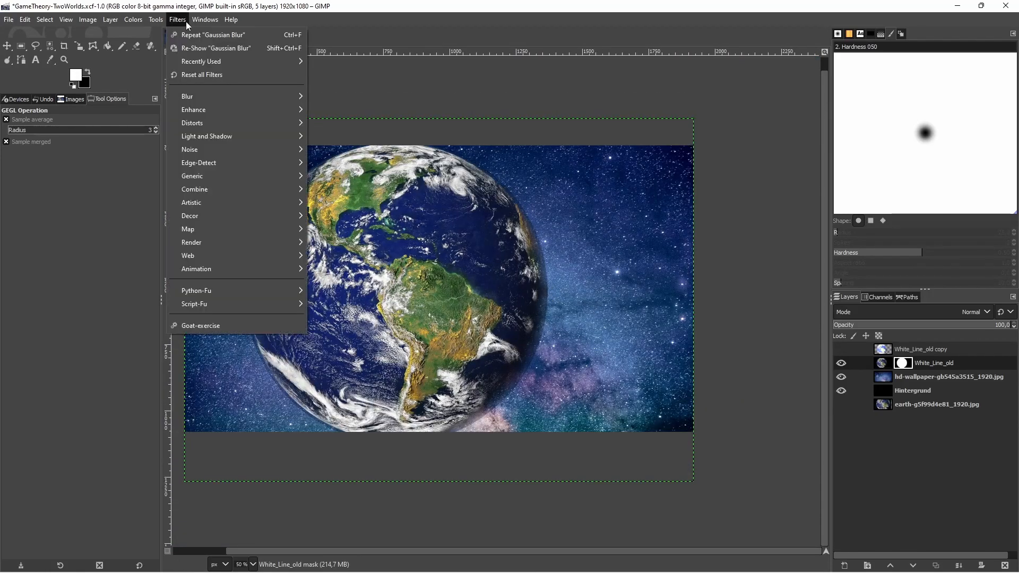
mouse_move(211, 96)
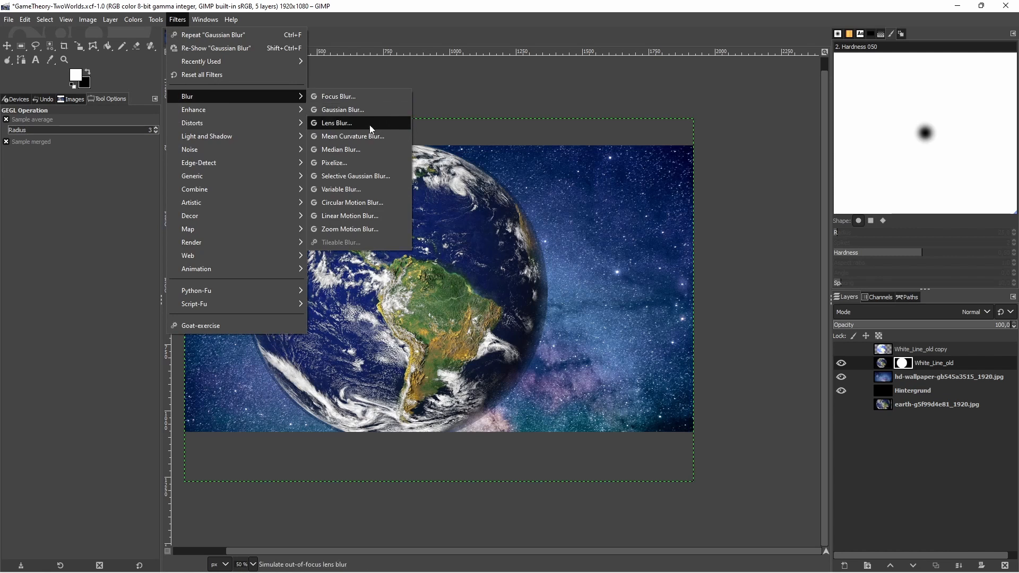
click(350, 109)
click(911, 116)
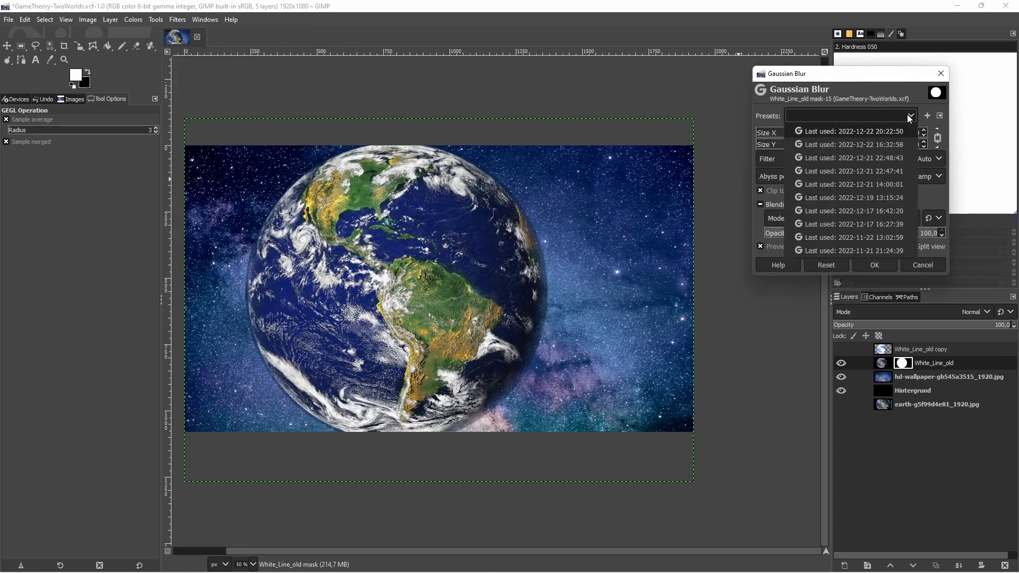
click(905, 158)
click(760, 136)
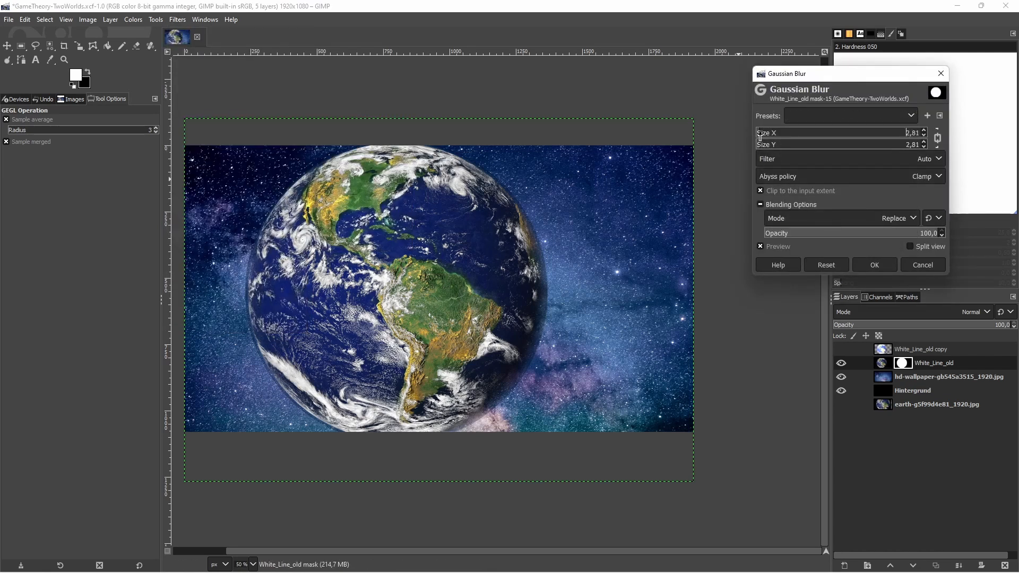
click(856, 262)
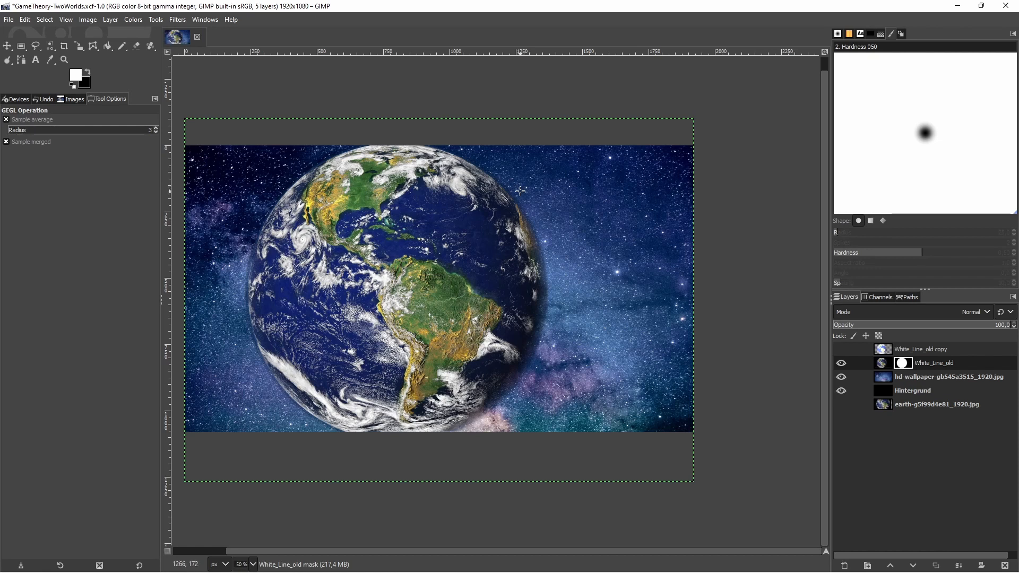
Check the globe's softened edge, make the White_Line_old image active instead of its mask, and duplicate the layer.
scroll(528, 214, up, 6)
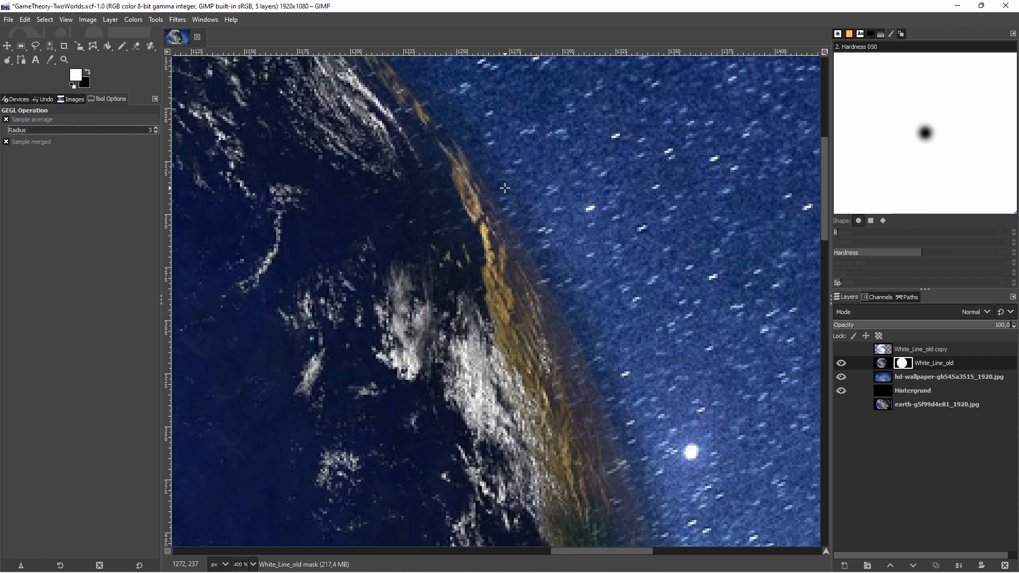
ctrl+scroll(508, 203, down, 3)
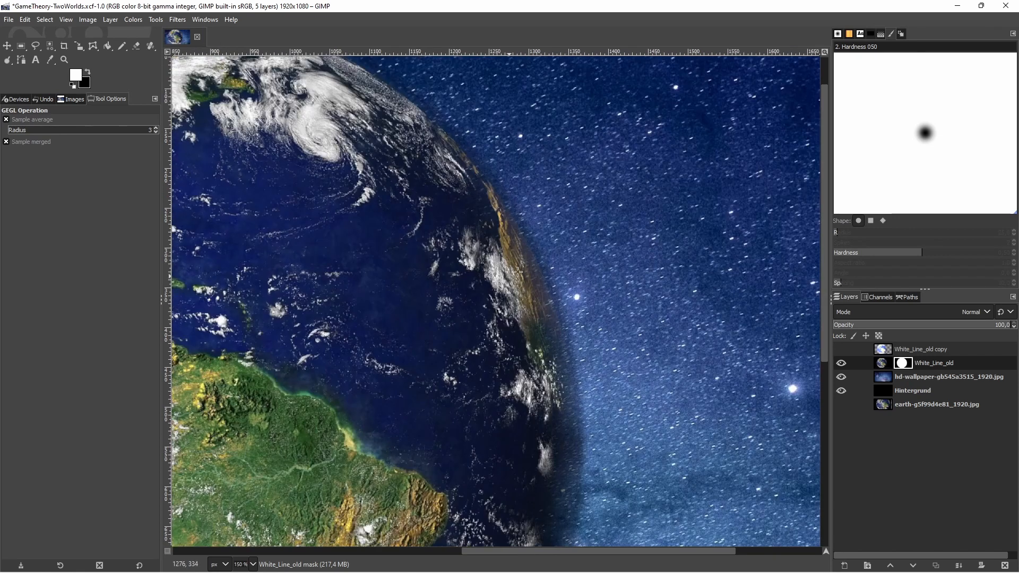
ctrl+scroll(518, 272, down, 4)
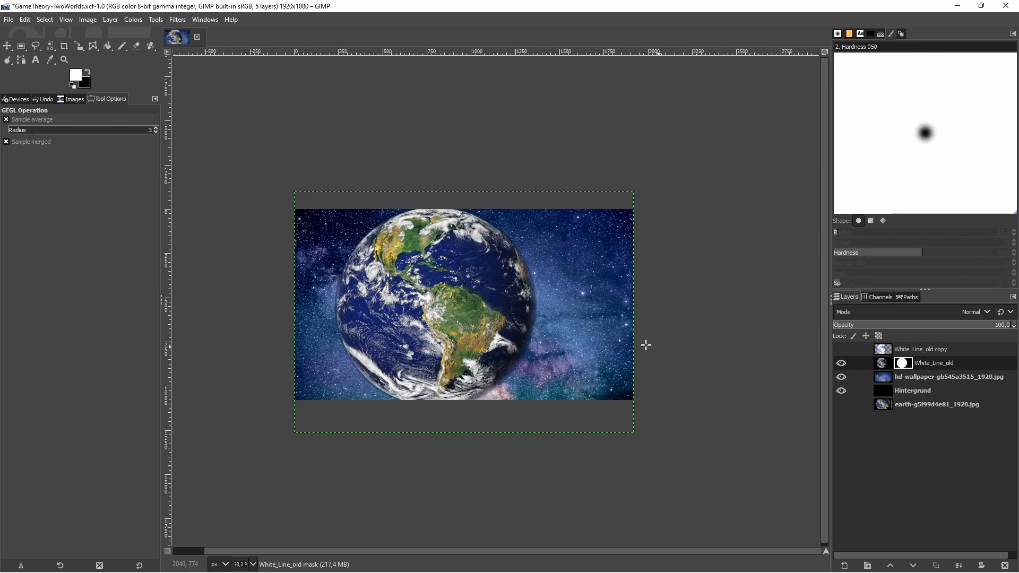
ctrl+scroll(455, 410, up, 2)
ctrl+scroll(455, 409, down, 1)
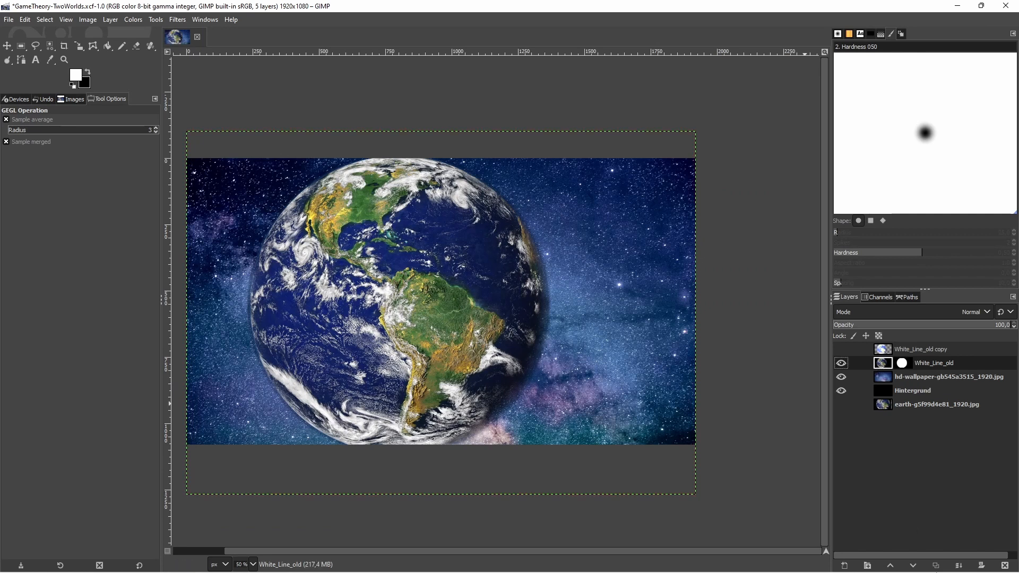
click(936, 566)
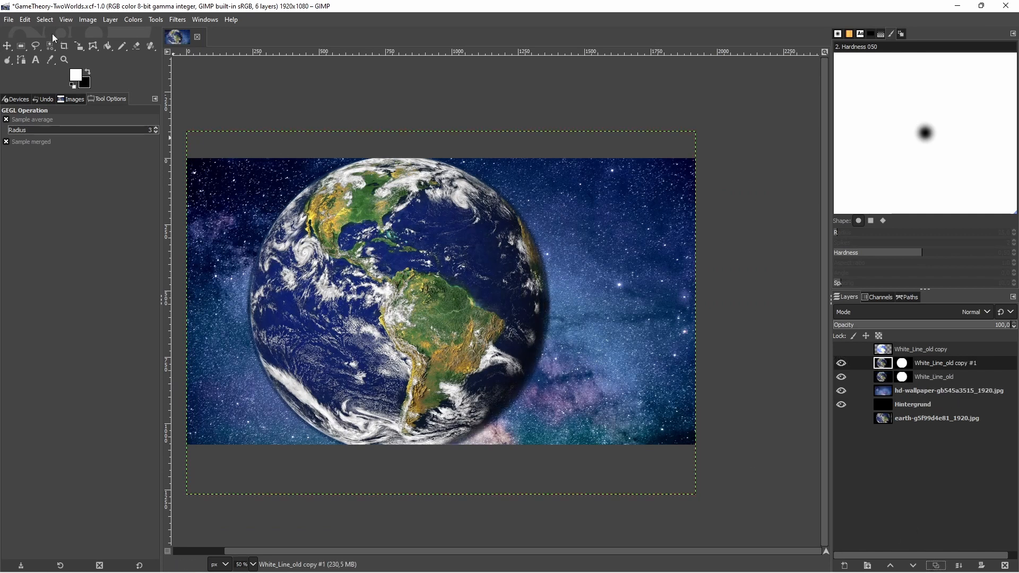
Move the duplicated Earth layer freehand to the right so that it partly overlaps the original globe.
click(7, 45)
drag(410, 281, 528, 282)
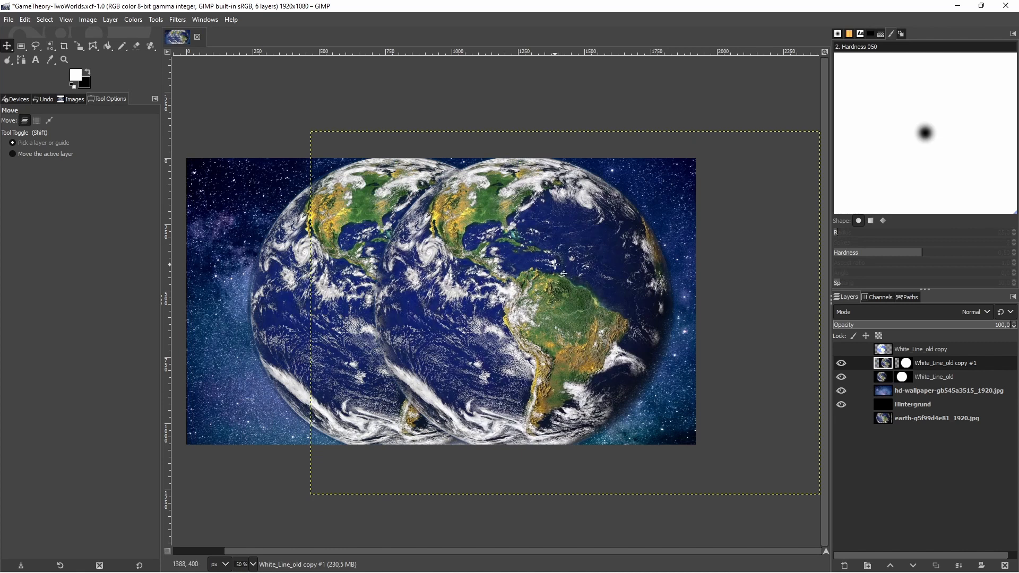
drag(550, 263, 544, 285)
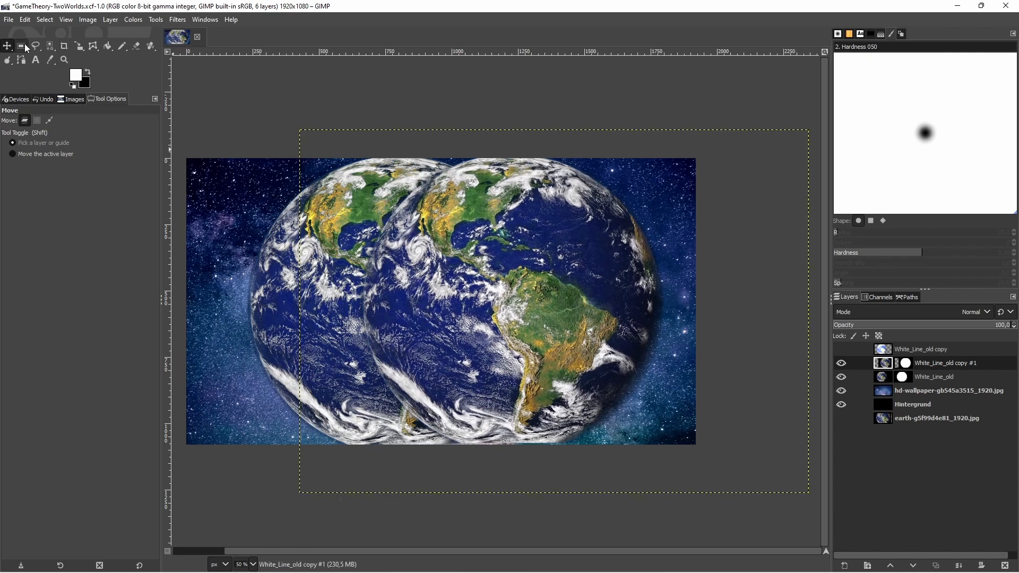
Flip the duplicated Earth layer vertically with the Flip tool, and flip it back upright.
click(159, 20)
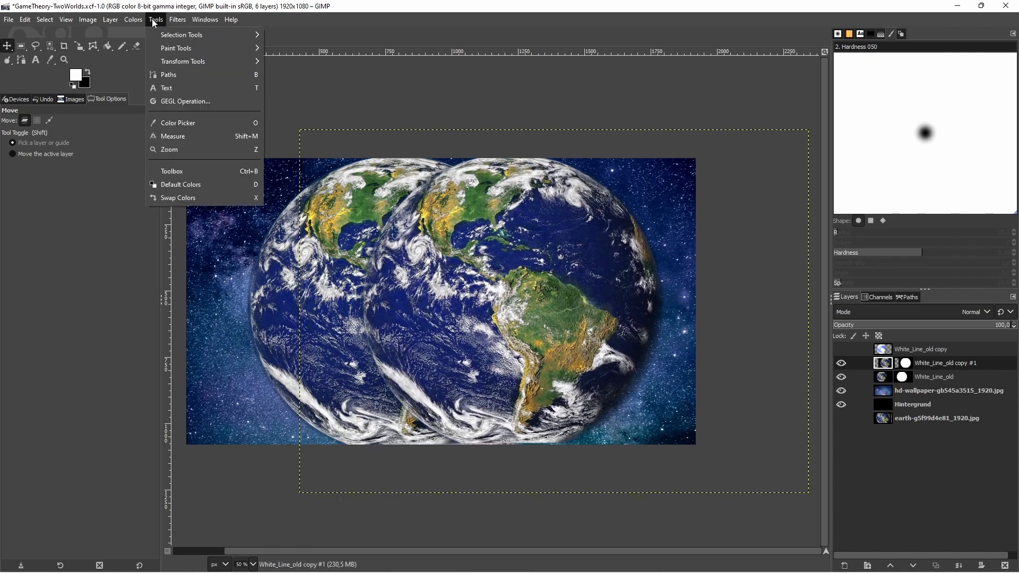
mouse_move(45, 20)
click(37, 309)
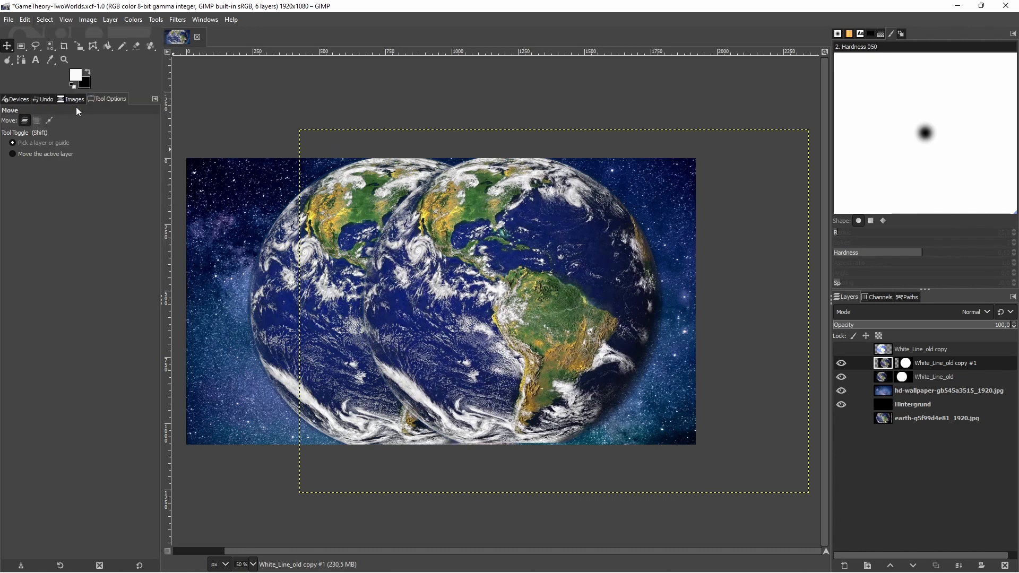
click(77, 46)
right_click(77, 47)
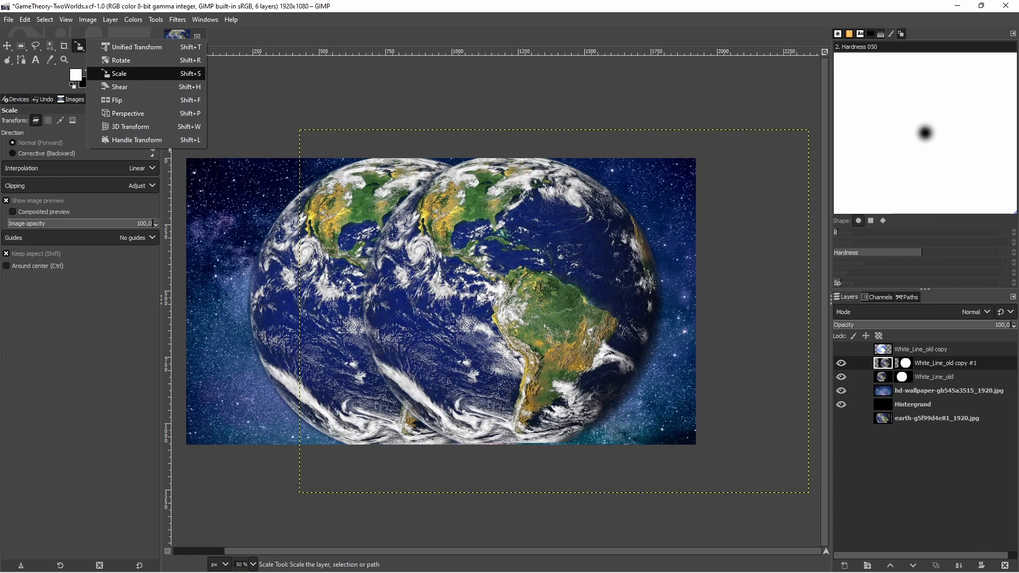
click(132, 100)
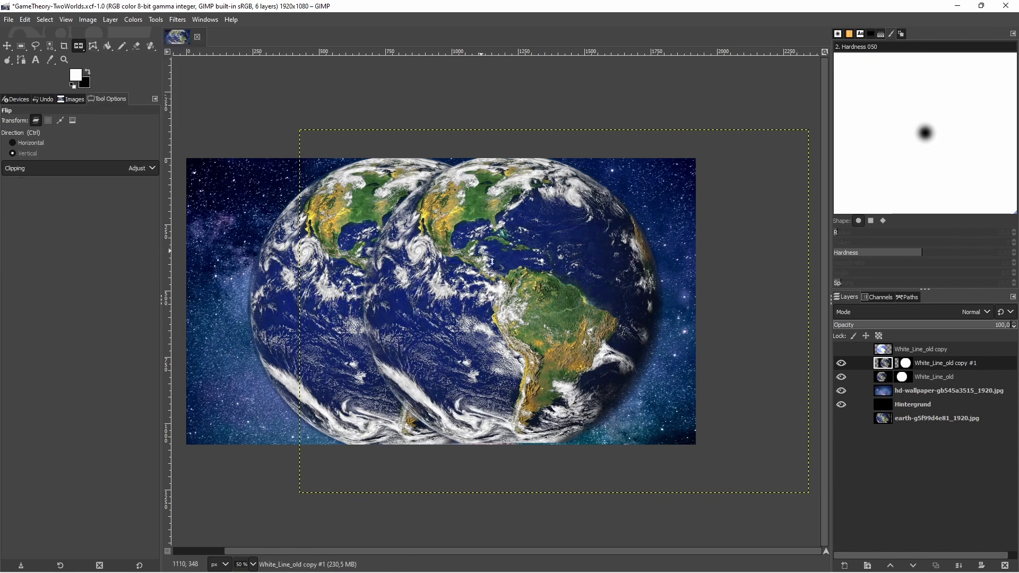
click(491, 255)
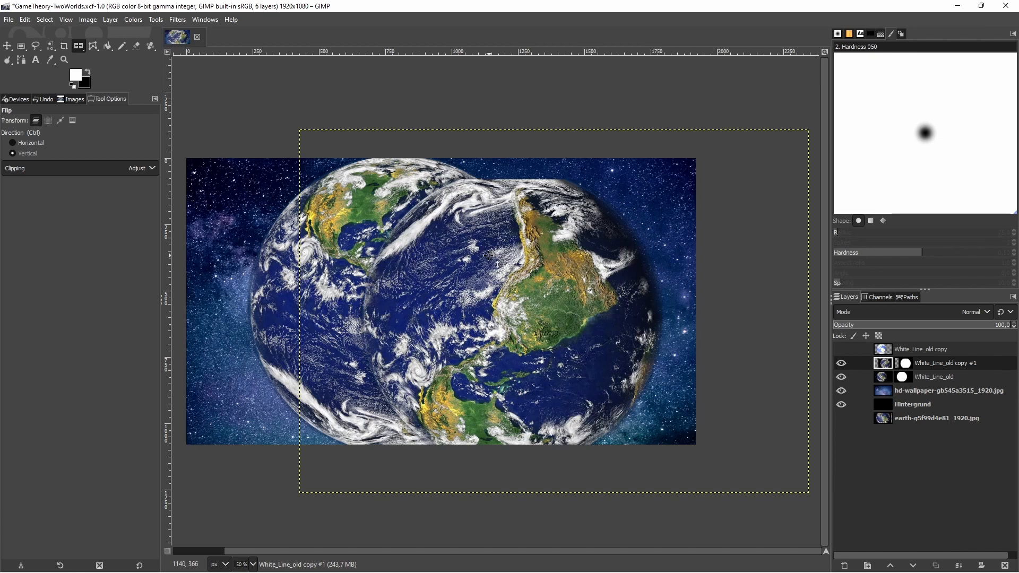
click(486, 255)
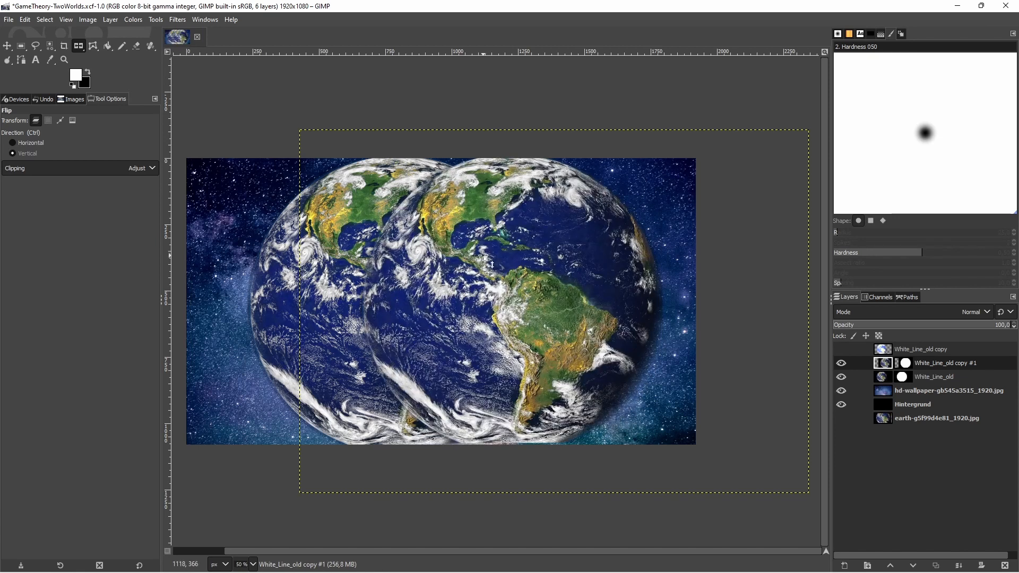
Undo the flips and freehand moves of the duplicated Earth layer.
click(7, 46)
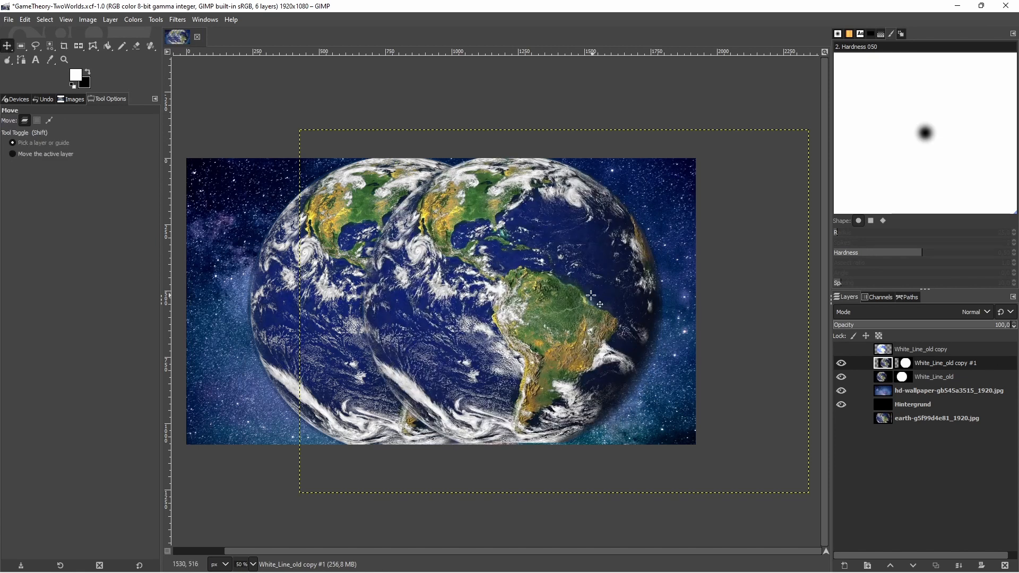
key(ctrl+z)
key(ctrl+z)
key(ctrl+z)
key(ctrl+z)
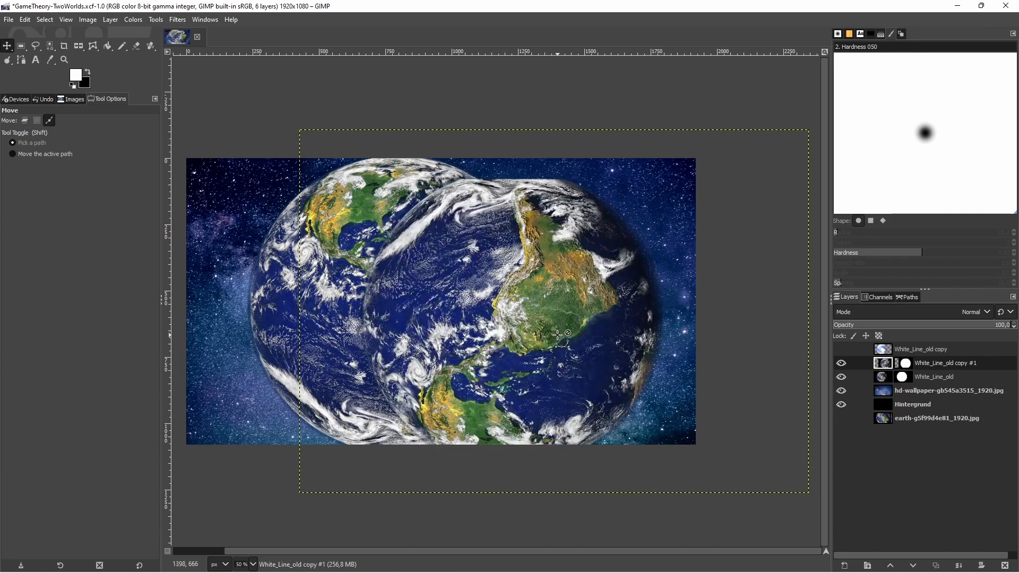
key(ctrl+z)
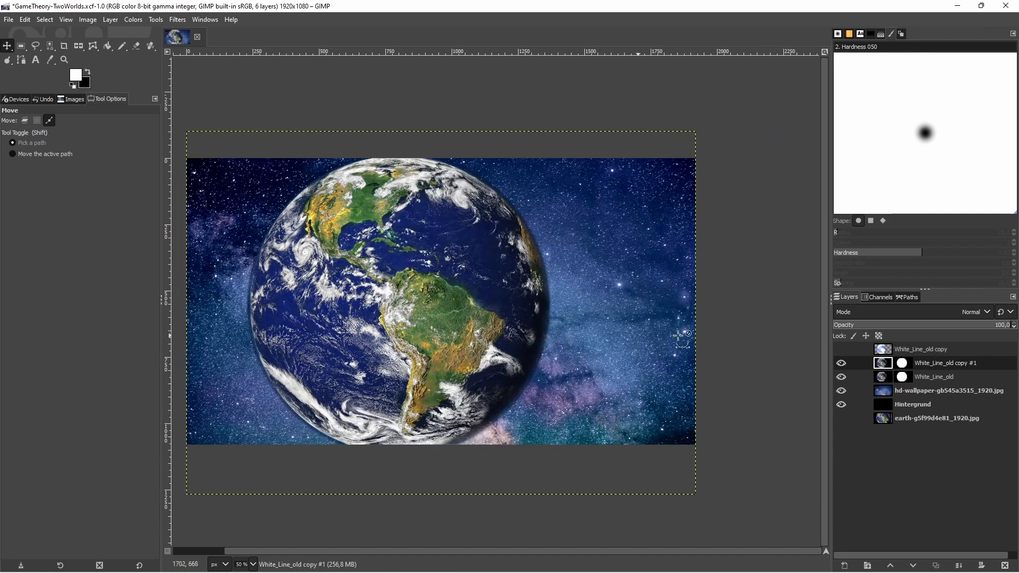
Set the Move tool to act on layers and nudge the duplicated Earth layer straight right by about 390 px, overlapping the original globe.
right_click(7, 46)
click(42, 59)
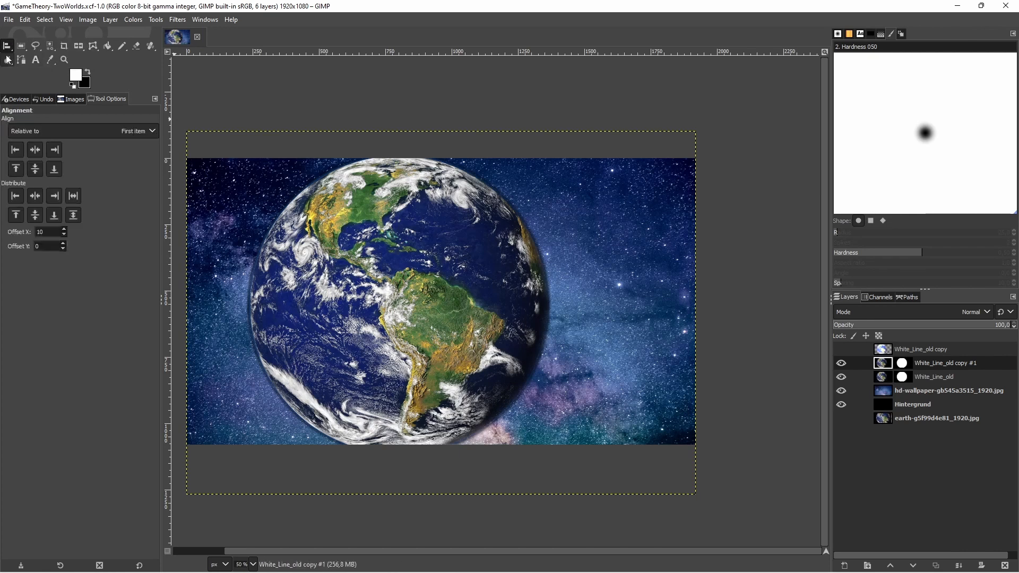
right_click(7, 45)
click(33, 49)
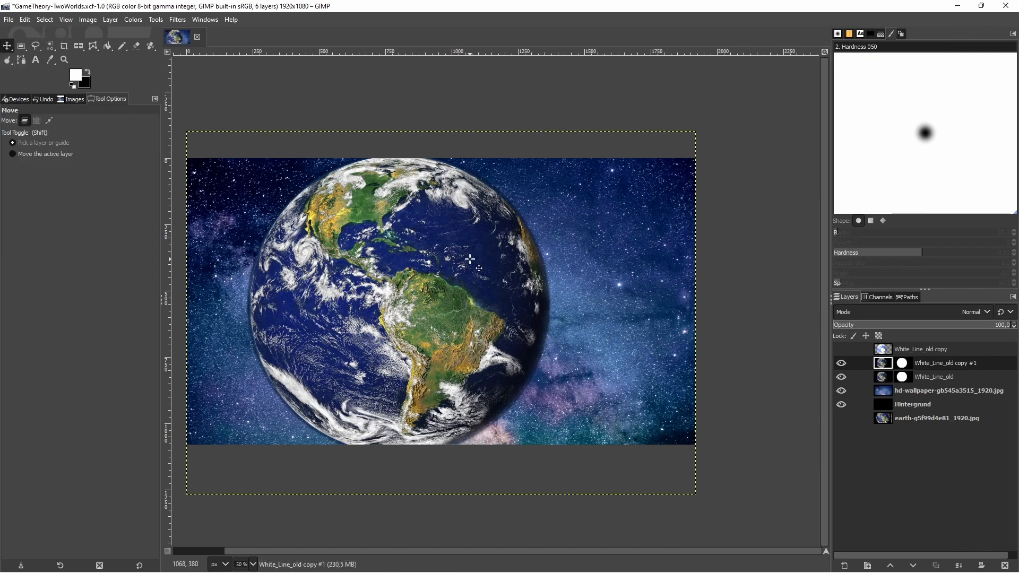
key(Right)
key(Right)
key(Right)
key(Right)
key(Right)
key(Right)
key(Right)
key(Right)
key(Right)
key(Right)
key(Right)
key(Right)
key(Right)
key(Right)
key(Right)
key(Right)
key(Right)
key(Right)
key(Right)
key(Right)
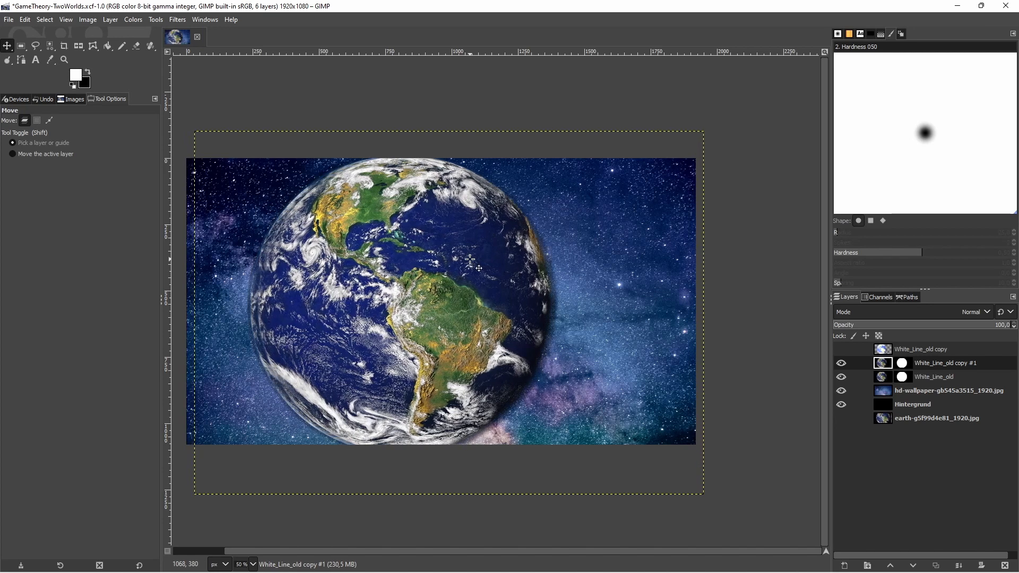
key(Right)
key(Right)
key(Right)
key(Right)
key(Right)
key(Right)
key(Right)
key(Right)
key(Right)
key(Right)
key(Right)
key(Right)
key(Right)
key(Right)
key(Right)
key(Right)
key(Right)
key(Right)
key(Right)
key(Right)
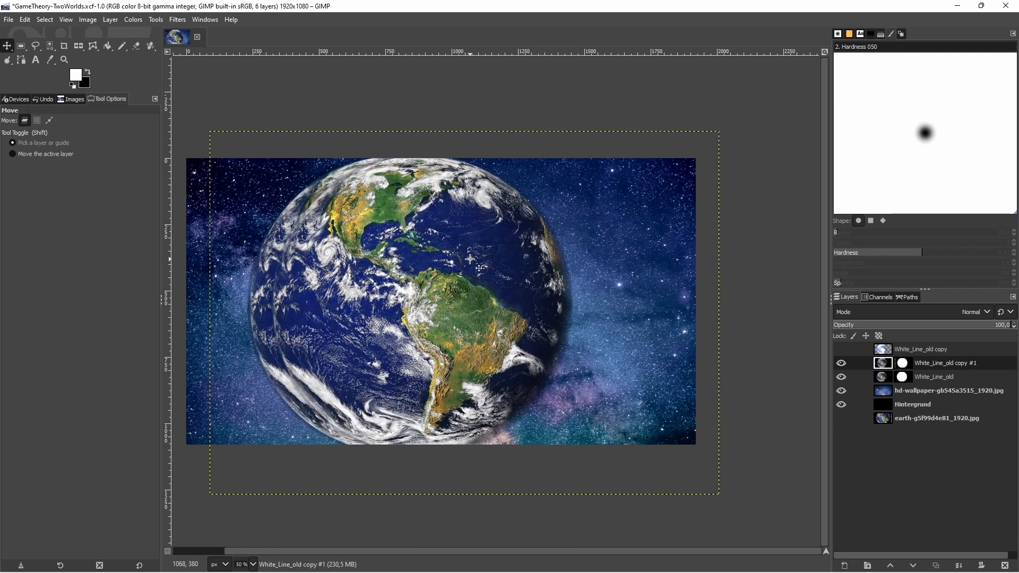
key(Right)
key(Right)
key(Right)
key(Right)
key(Right)
key(Right)
key(Right)
key(Right)
key(Right)
key(Right)
key(Right)
key(Right)
key(Right)
key(Right)
key(Right)
key(Right)
key(Right)
key(Right)
key(Right)
key(Right)
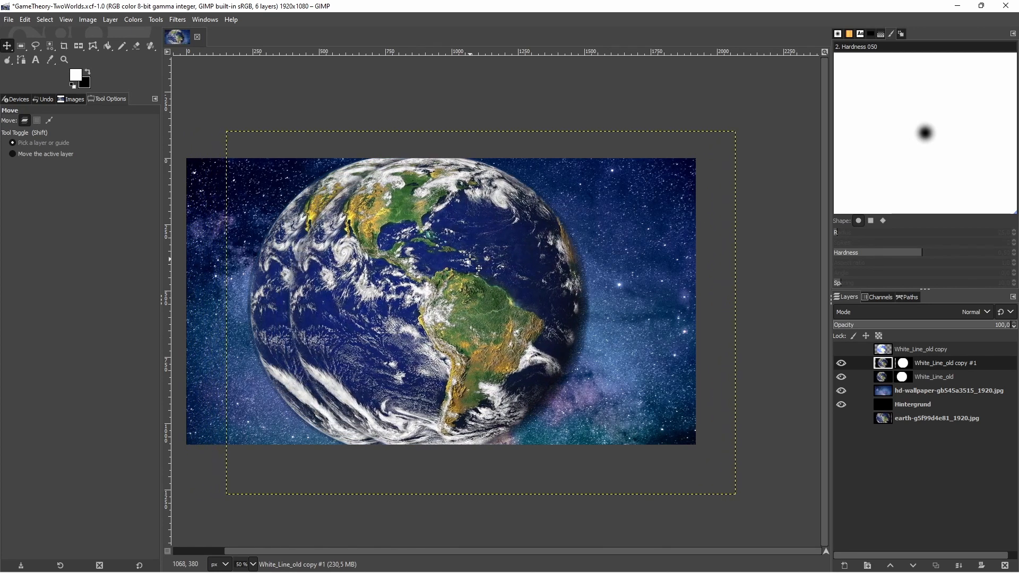
key(Right)
key(Right)
key(Right)
key(Right)
key(Right)
key(Right)
key(Right)
key(Right)
key(Right)
key(Right)
key(Right)
key(Right)
key(Right)
key(Right)
key(Right)
key(Right)
key(Right)
key(Right)
key(Right)
key(Right)
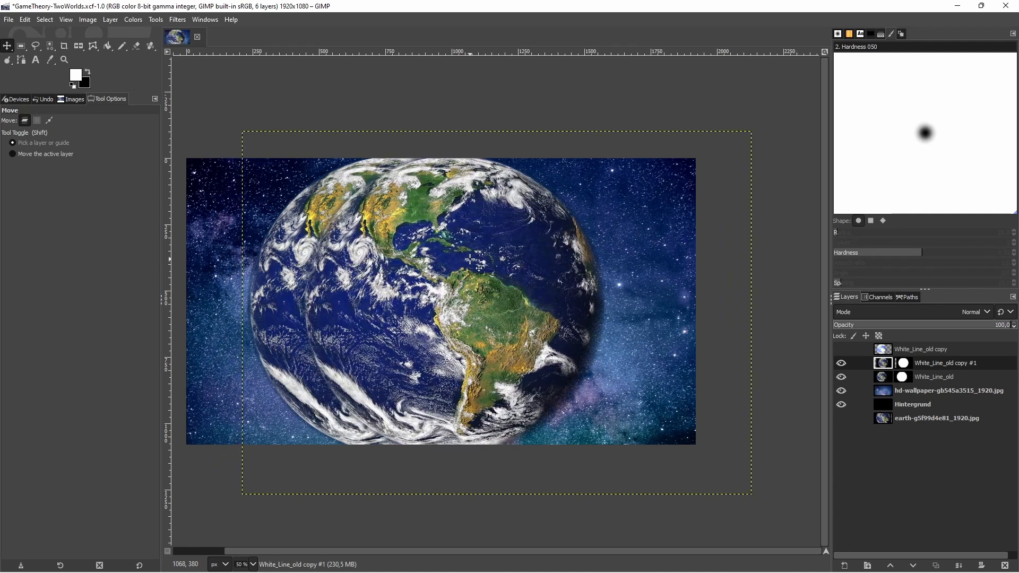
key(Right)
key(Right)
key(Right)
key(Right)
key(Right)
key(Right)
key(Right)
key(Right)
key(Right)
key(Right)
key(Right)
key(Right)
key(Right)
key(Right)
key(Right)
key(Right)
key(Right)
key(Right)
key(Right)
key(Right)
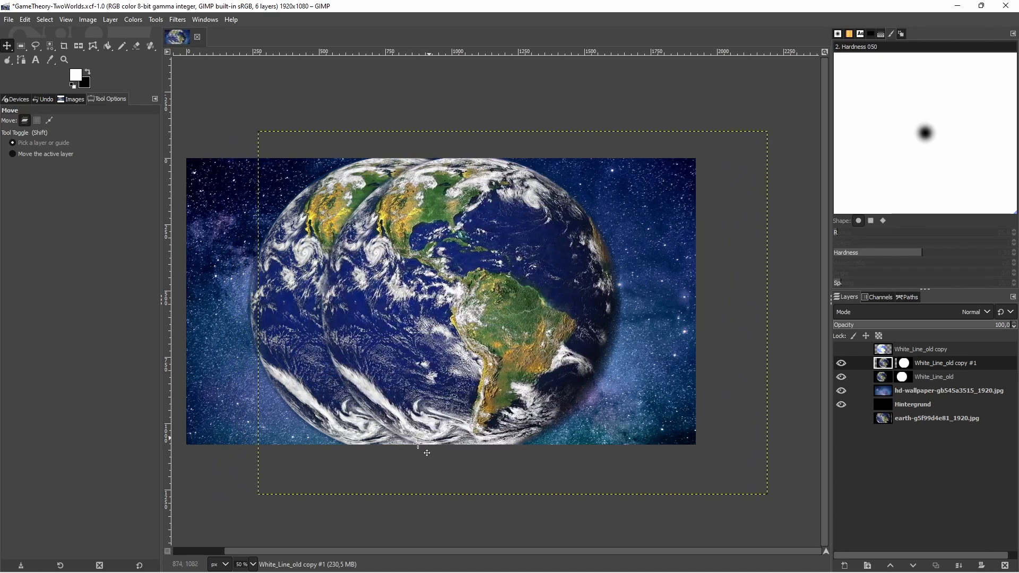
key(Right)
key(Right)
key(Right)
key(Right)
key(Right)
key(Right)
key(Right)
key(Right)
key(Right)
key(Right)
key(Right)
key(Right)
key(Right)
key(Right)
key(Right)
key(Right)
key(Right)
key(Right)
key(Right)
key(Right)
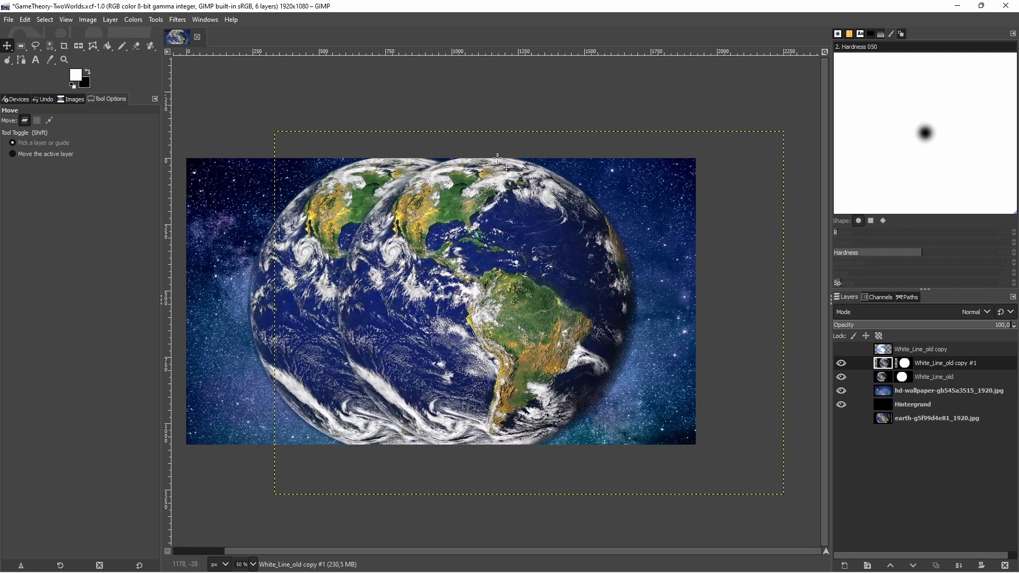
key(Right)
key(Right)
key(Right)
key(Right)
key(Right)
key(Right)
key(Right)
key(Right)
key(Right)
key(Right)
key(Right)
key(Right)
key(Right)
key(Right)
key(Right)
key(Right)
key(Right)
key(Right)
key(Right)
key(Right)
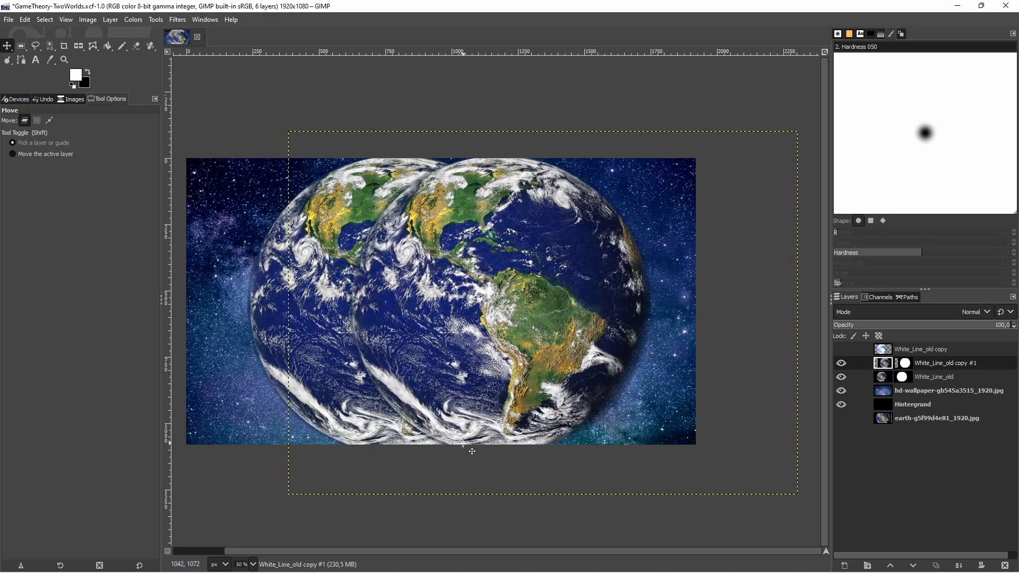
key(Right)
key(Right)
key(Right)
key(Right)
key(Right)
key(Right)
key(Right)
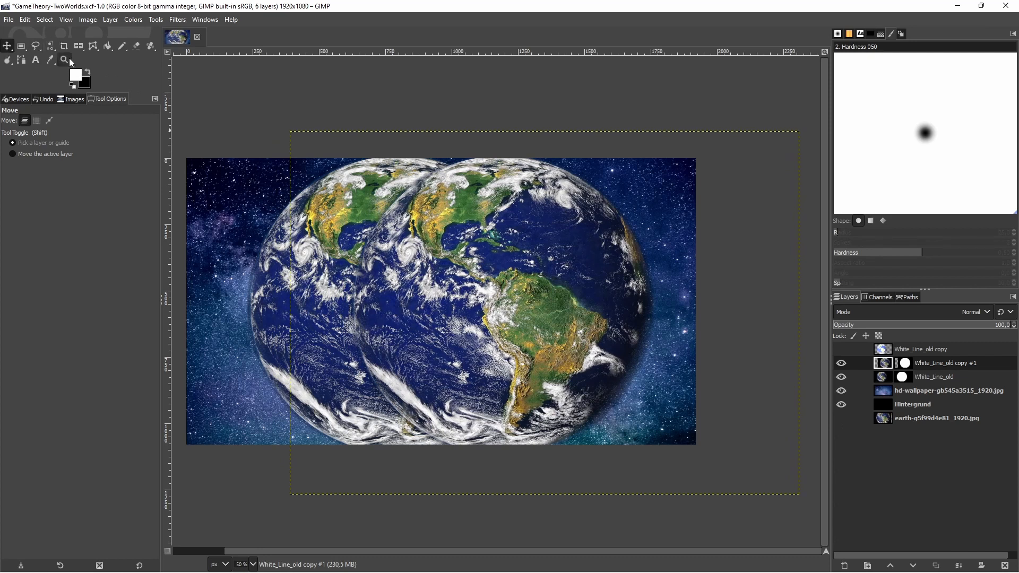
Try mirroring the duplicated Earth layer horizontally with the Flip tool, and flip it back to its original orientation.
click(79, 47)
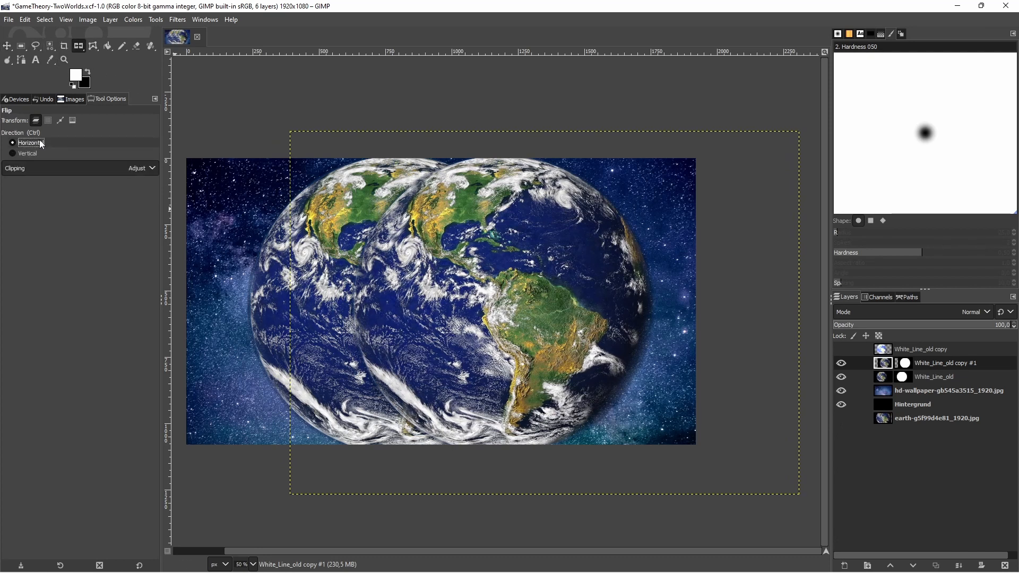
click(24, 143)
click(289, 246)
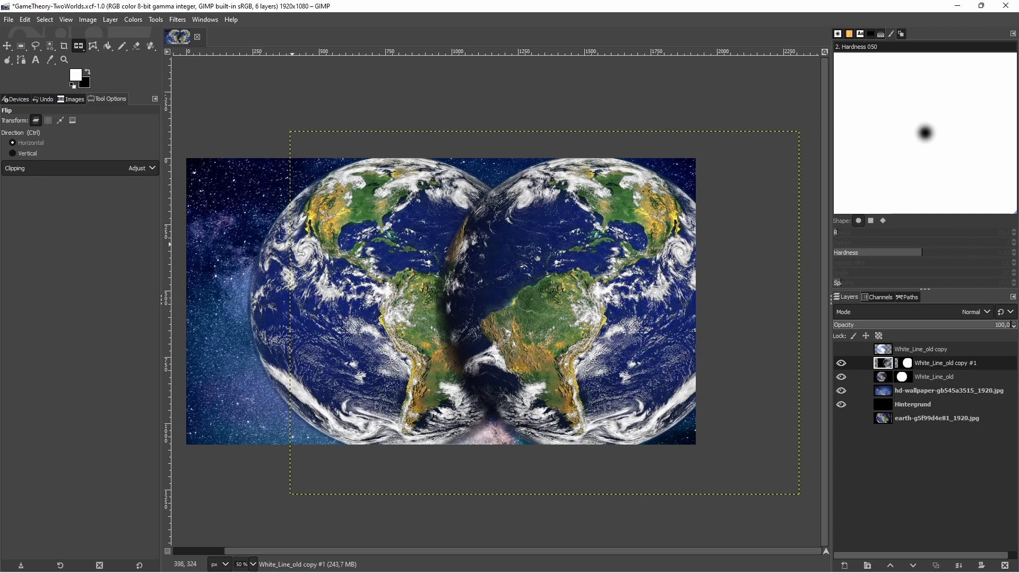
click(608, 321)
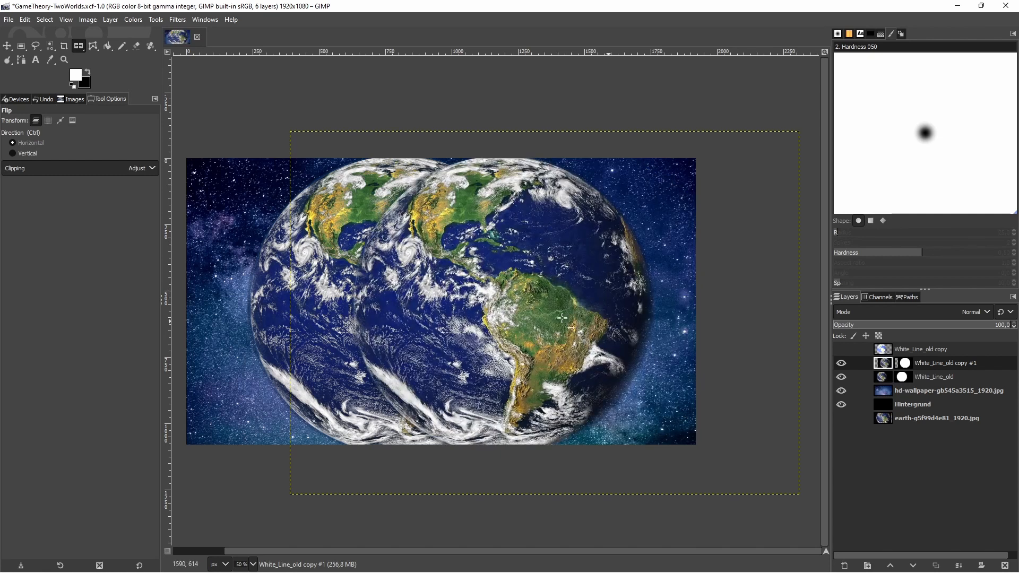
Make the original Earth layer White_Line_old active, with its image rather than its mask as the edit target.
click(133, 19)
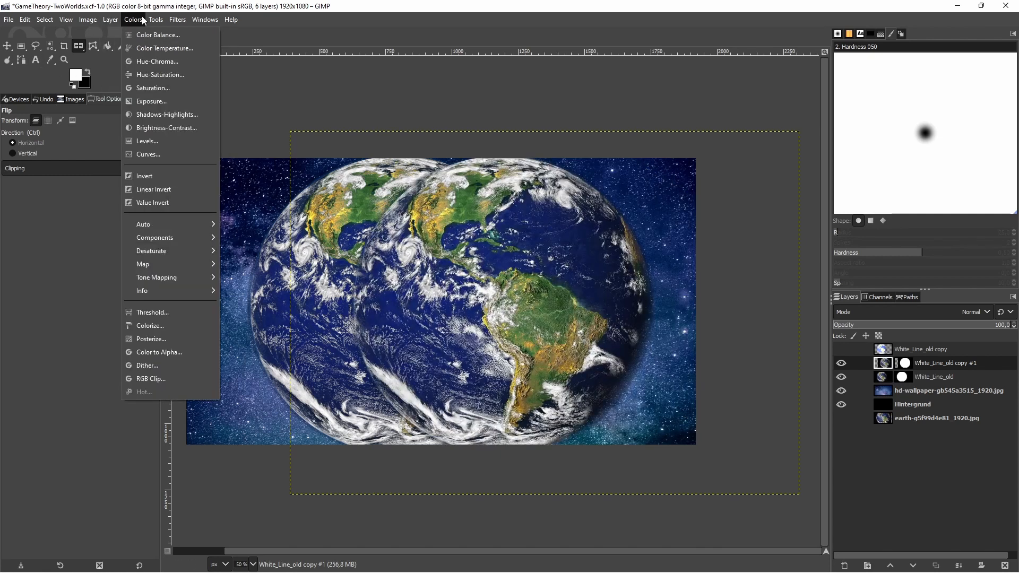
click(924, 377)
click(885, 375)
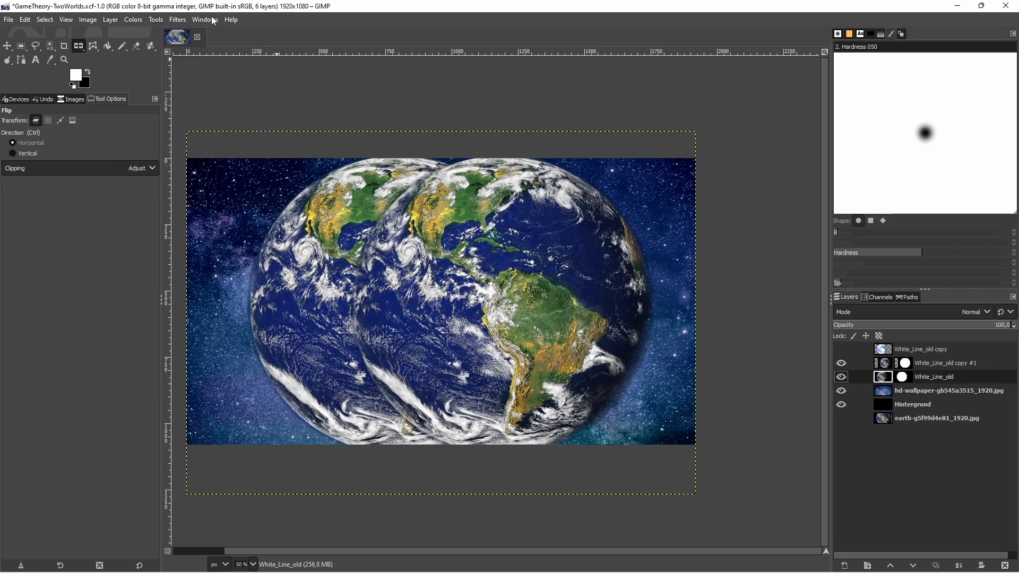
Try lowering the original Earth's Value curve at input 71 to 58 and its Red curve at input 147 to 66.
click(133, 20)
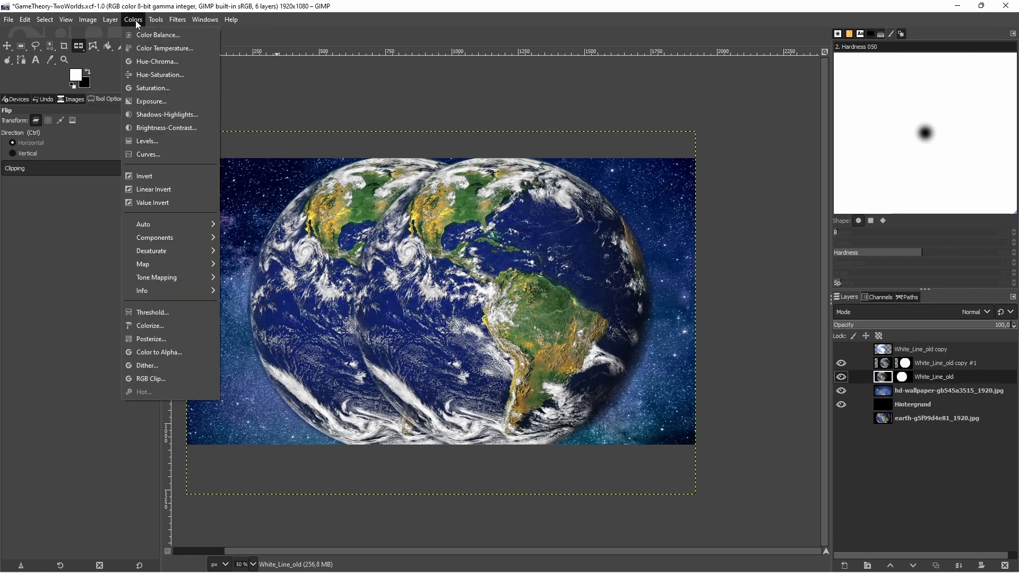
click(165, 154)
click(752, 238)
drag(752, 238, 770, 262)
click(717, 98)
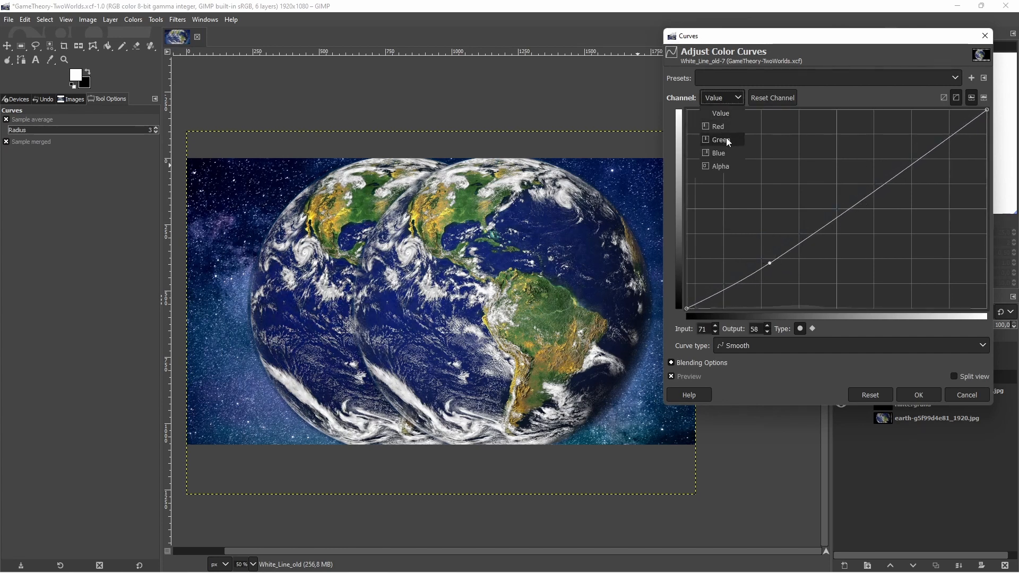
click(724, 130)
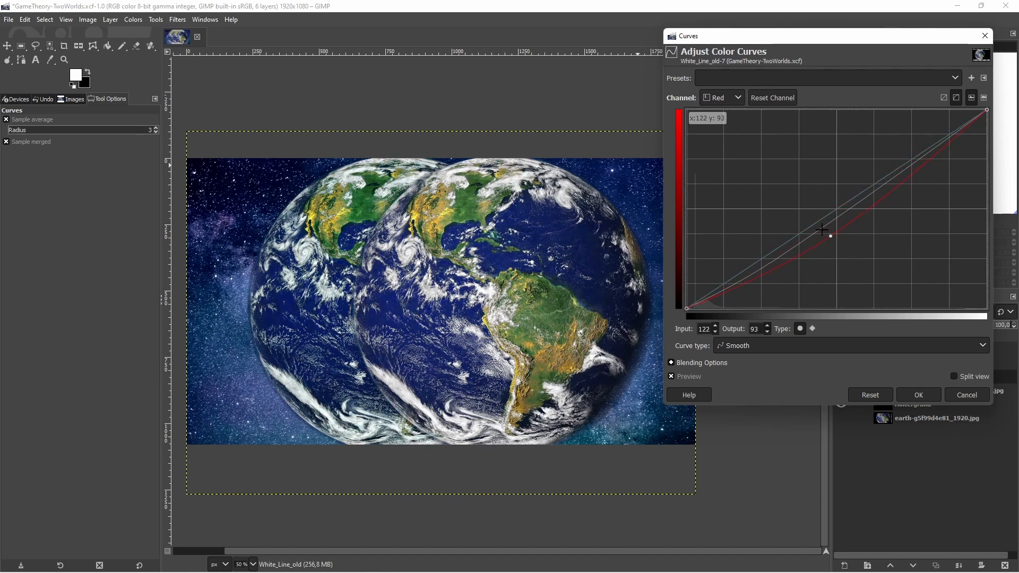
drag(807, 221, 859, 257)
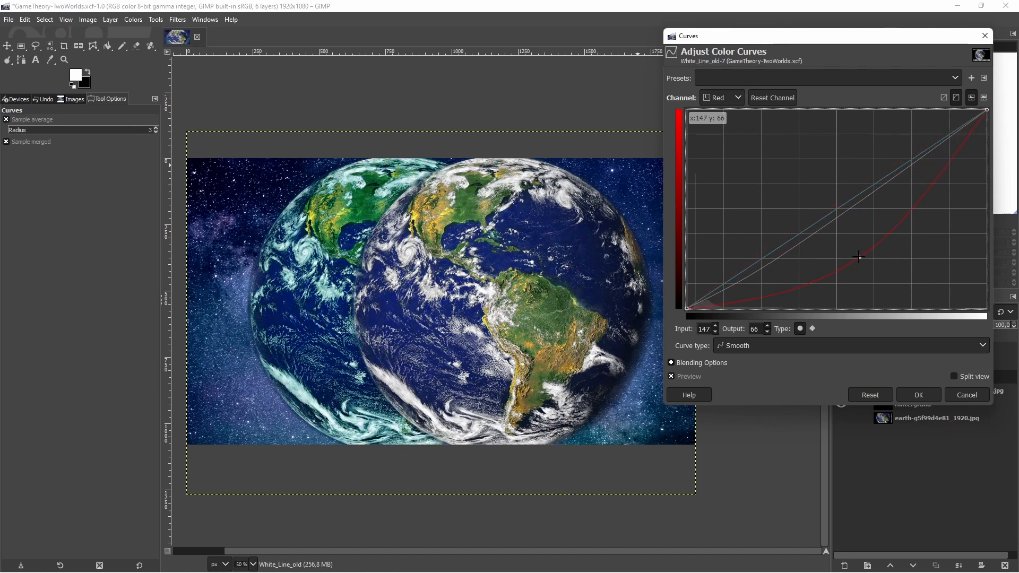
click(969, 393)
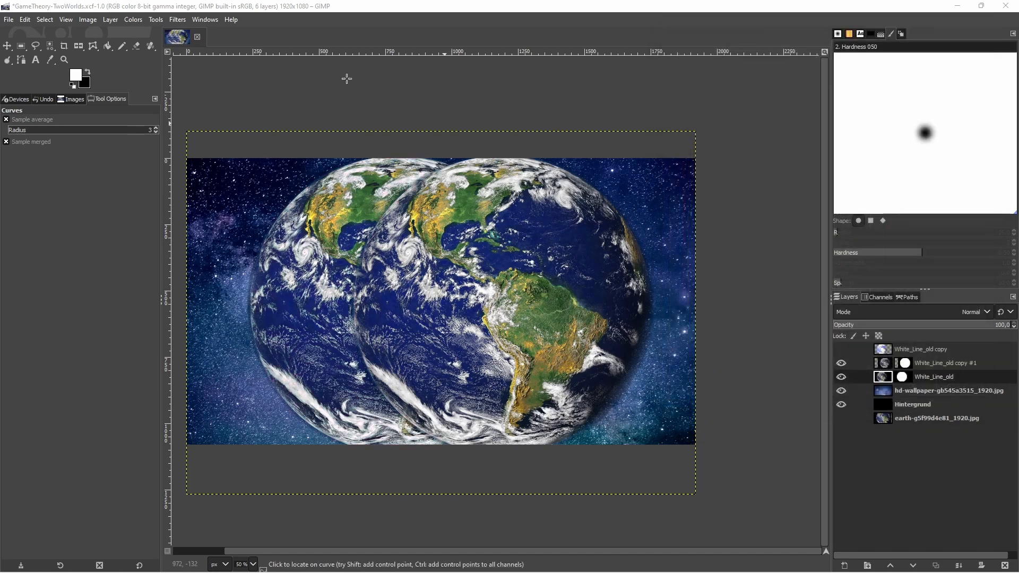
Desaturate the original Earth layer with a Saturation scale of 0.500.
click(176, 20)
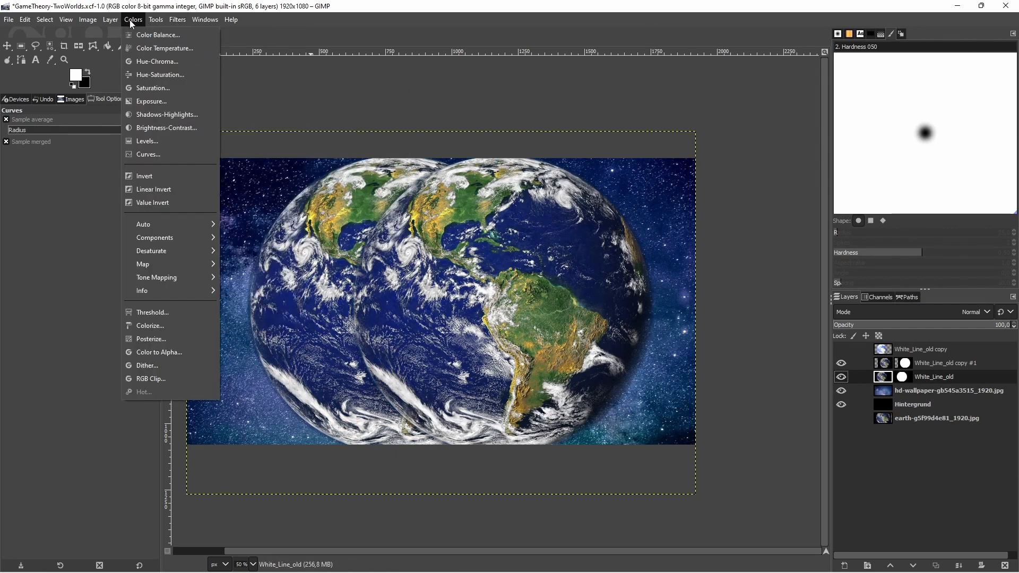
mouse_move(119, 20)
click(159, 88)
click(822, 133)
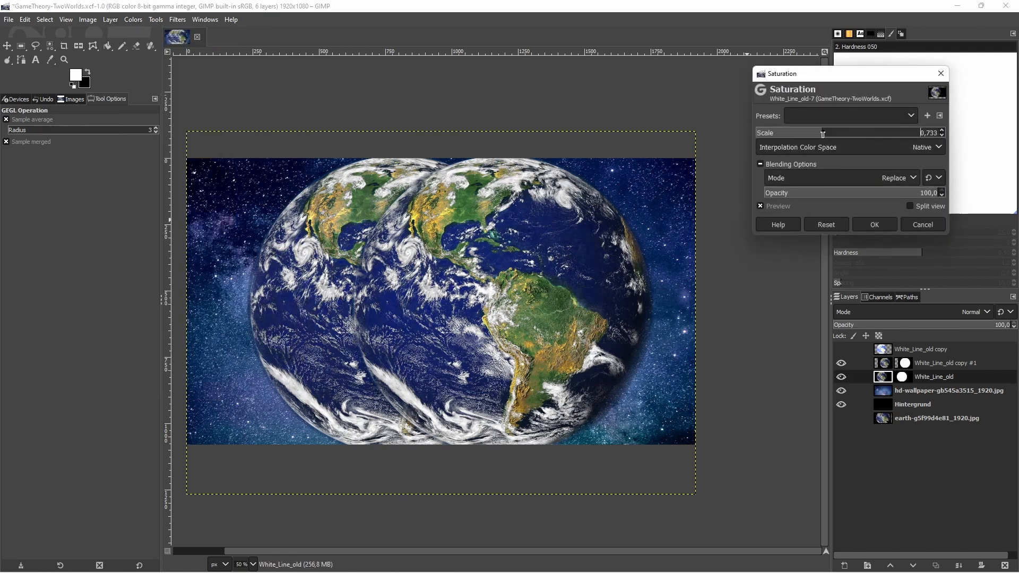
drag(822, 139, 801, 137)
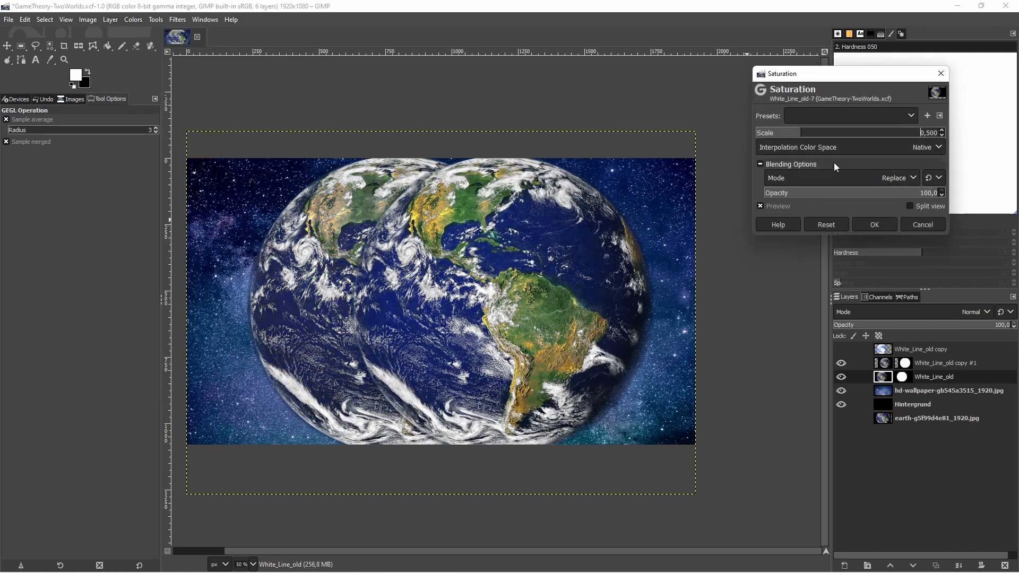
click(875, 223)
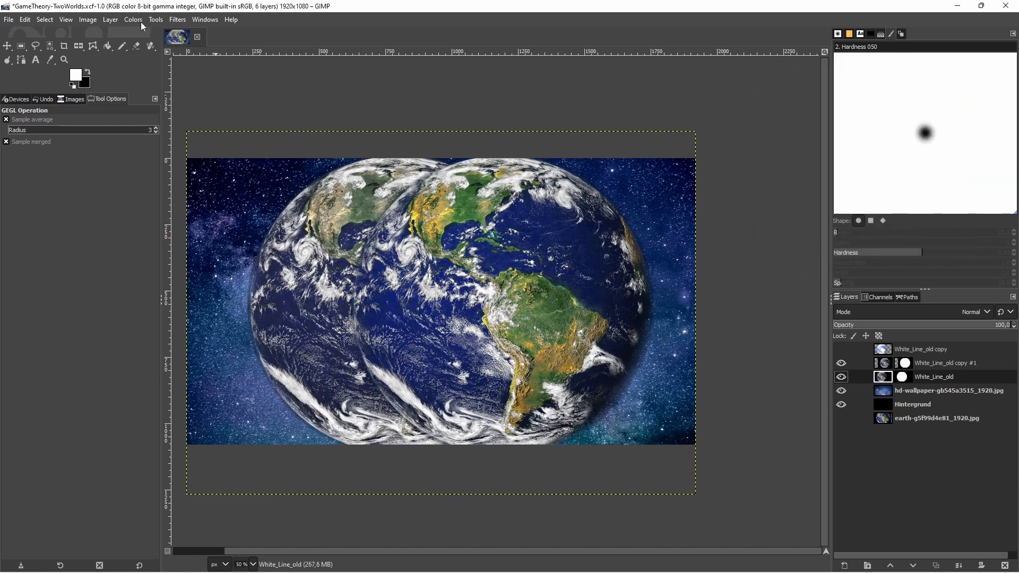
Increase the original Earth's contrast with an S-shaped Value curve through input 67, output 41 and input 134, output 153.
click(175, 21)
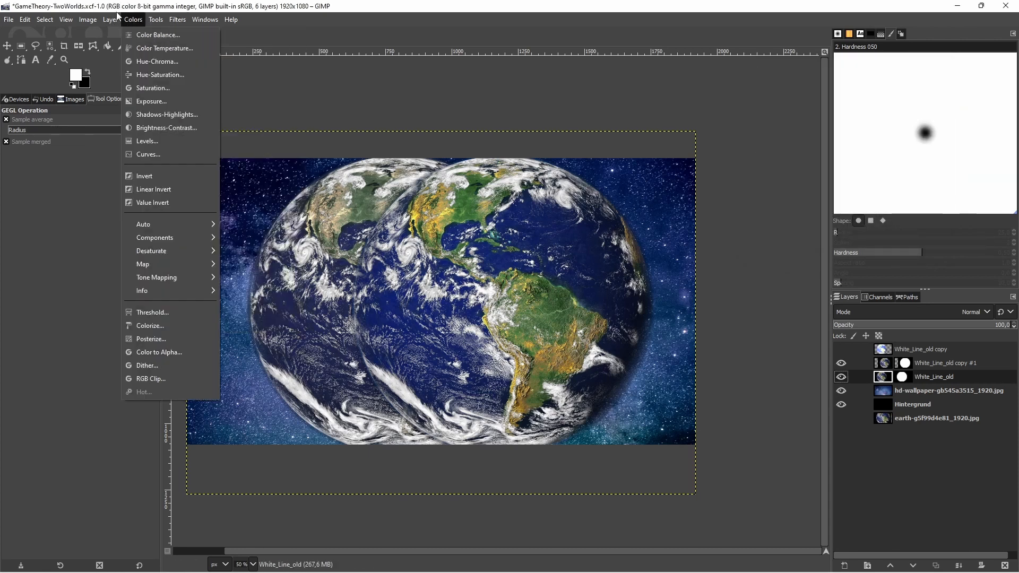
mouse_move(155, 22)
click(165, 155)
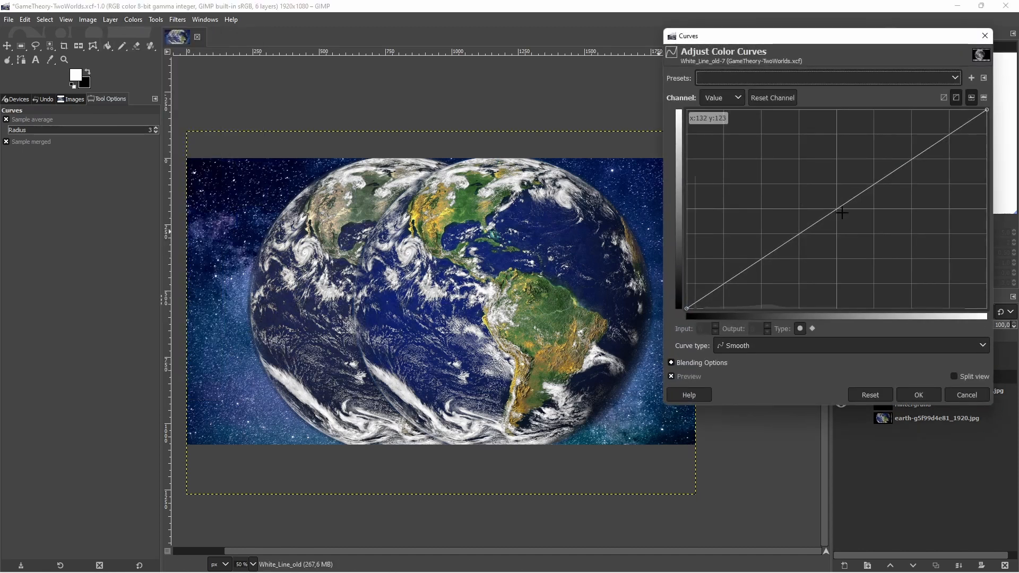
drag(842, 209, 766, 289)
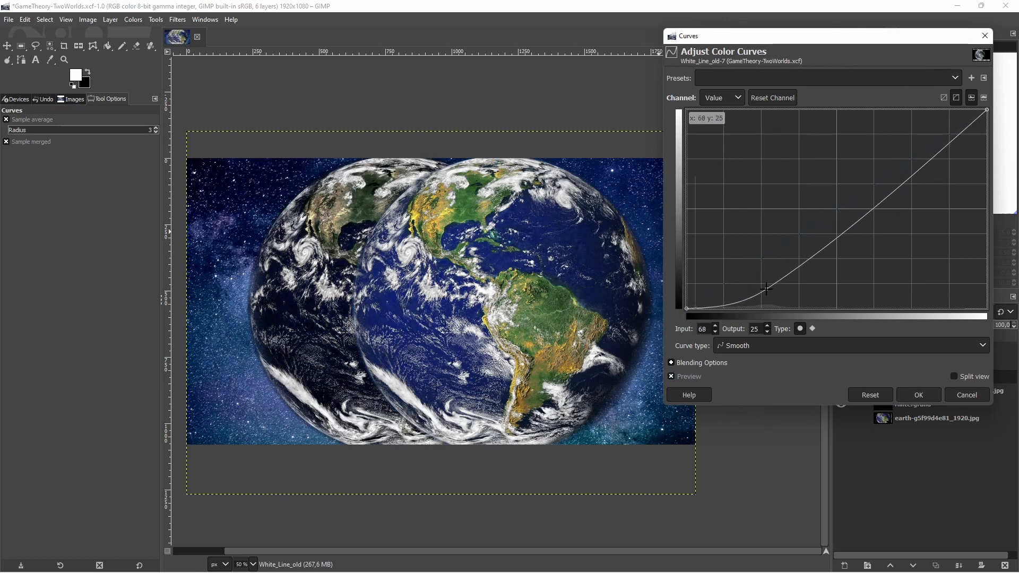
drag(860, 206, 843, 194)
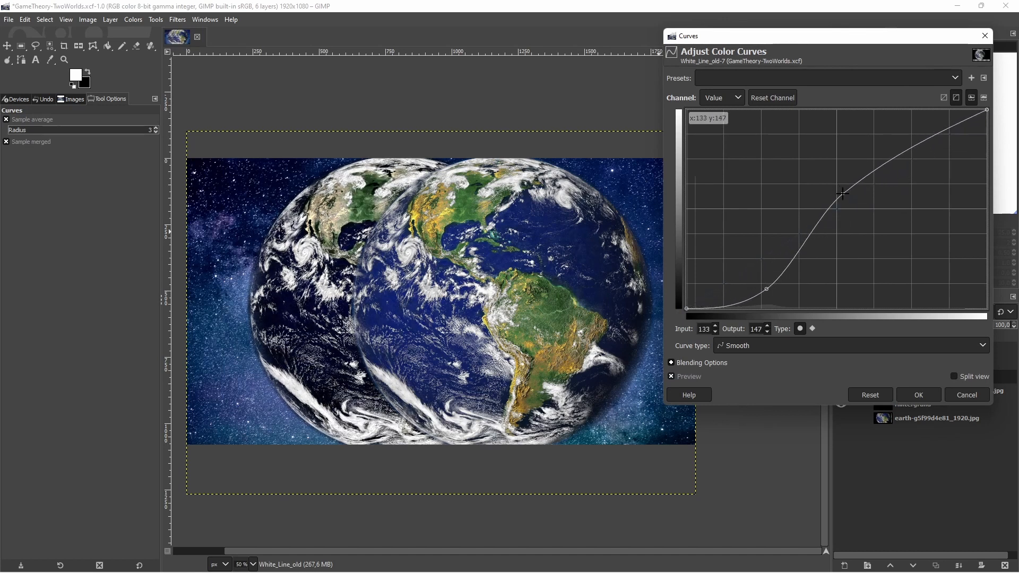
drag(768, 288, 766, 277)
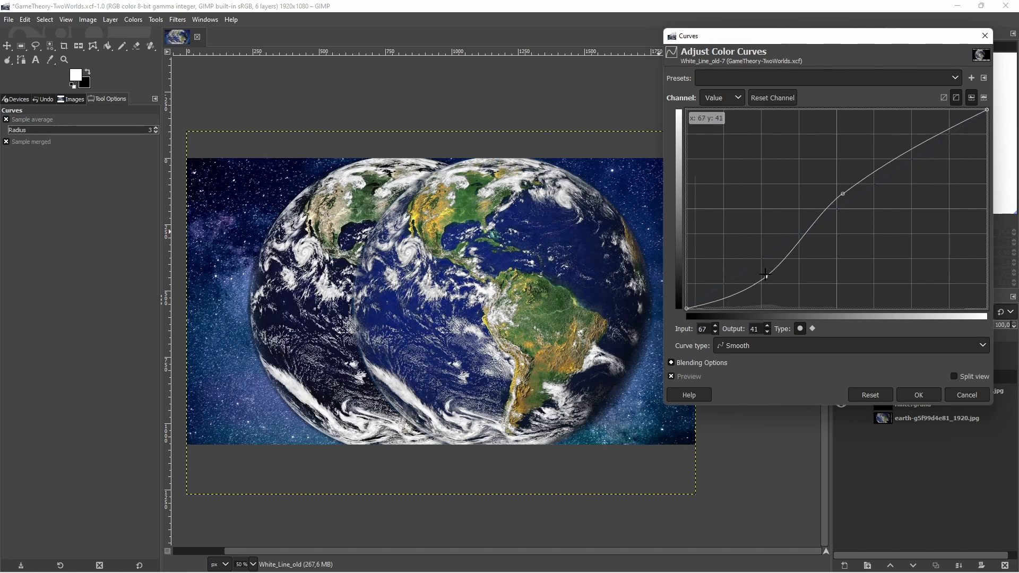
drag(854, 202, 856, 198)
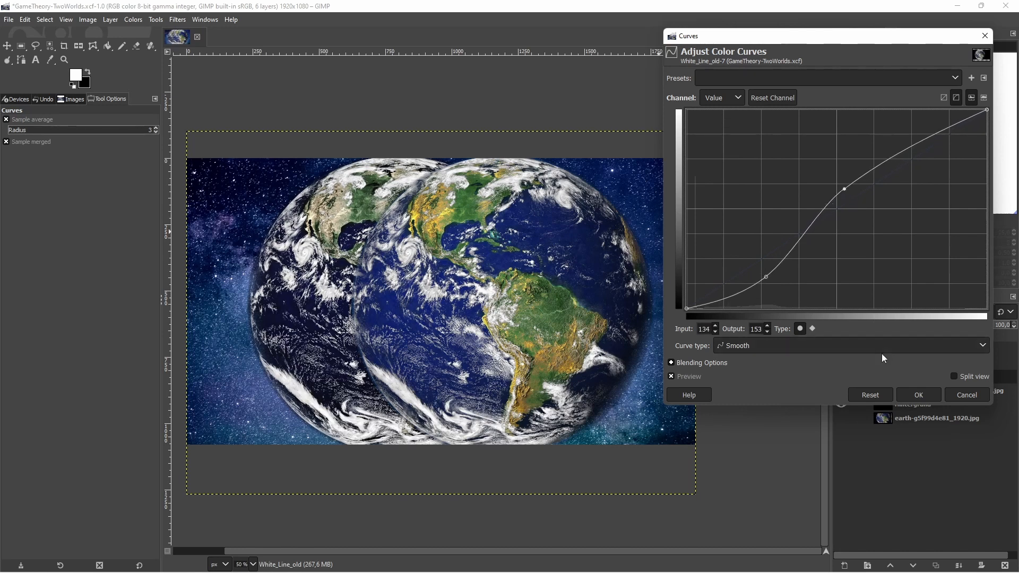
click(920, 394)
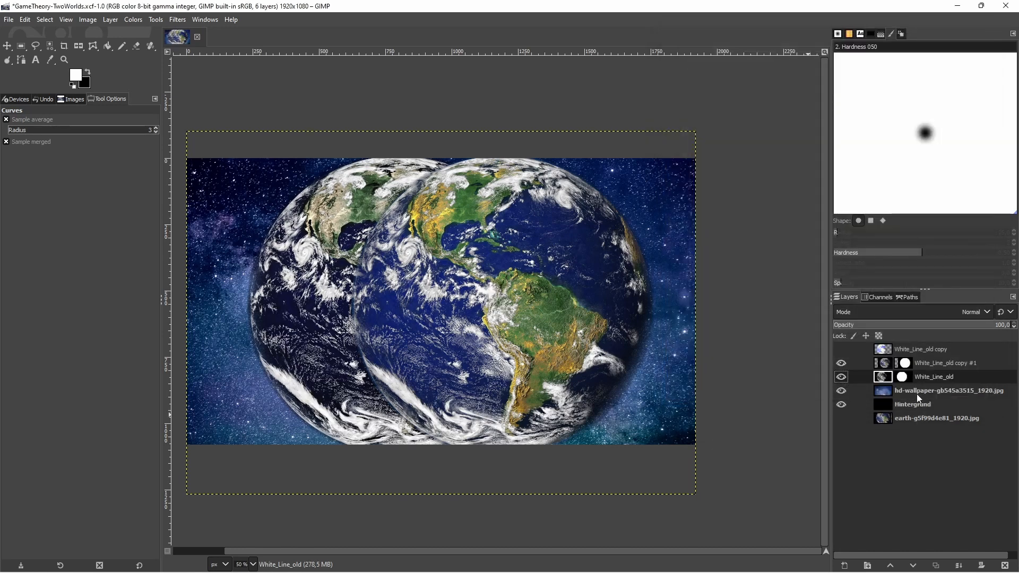
Brighten the duplicated Earth layer by raising its Value curve at input 54 to output 92.
click(885, 365)
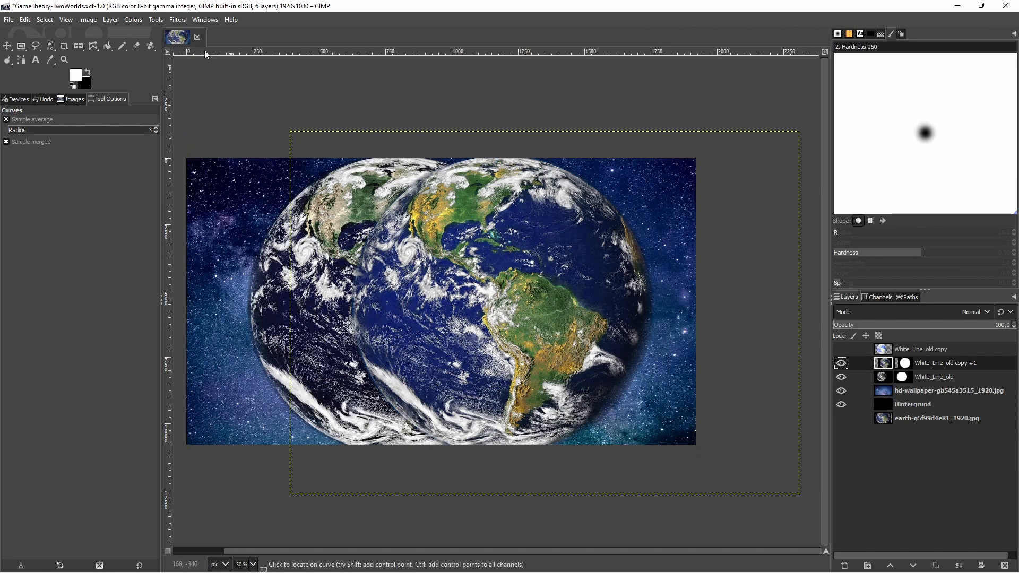
click(131, 19)
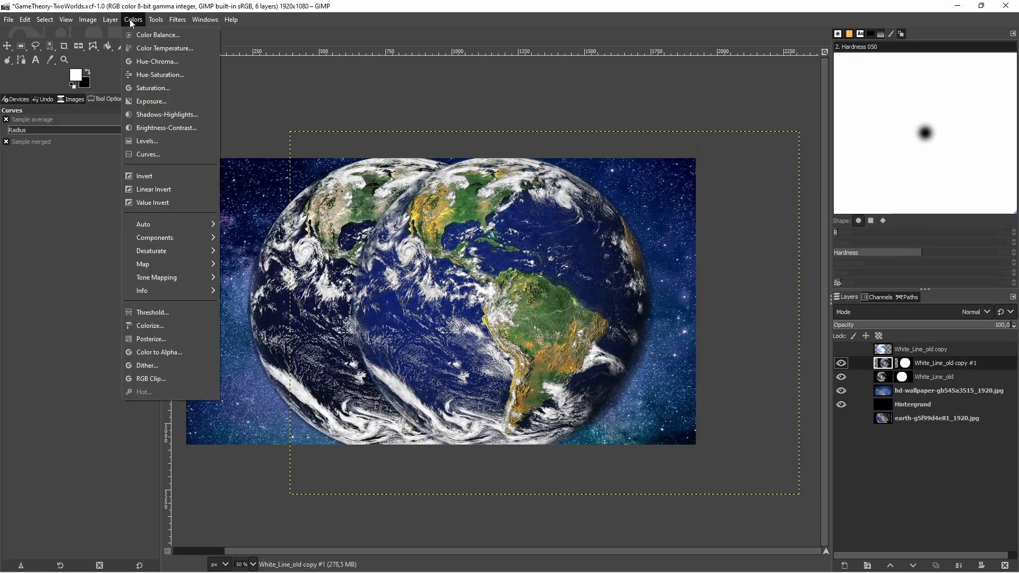
click(158, 154)
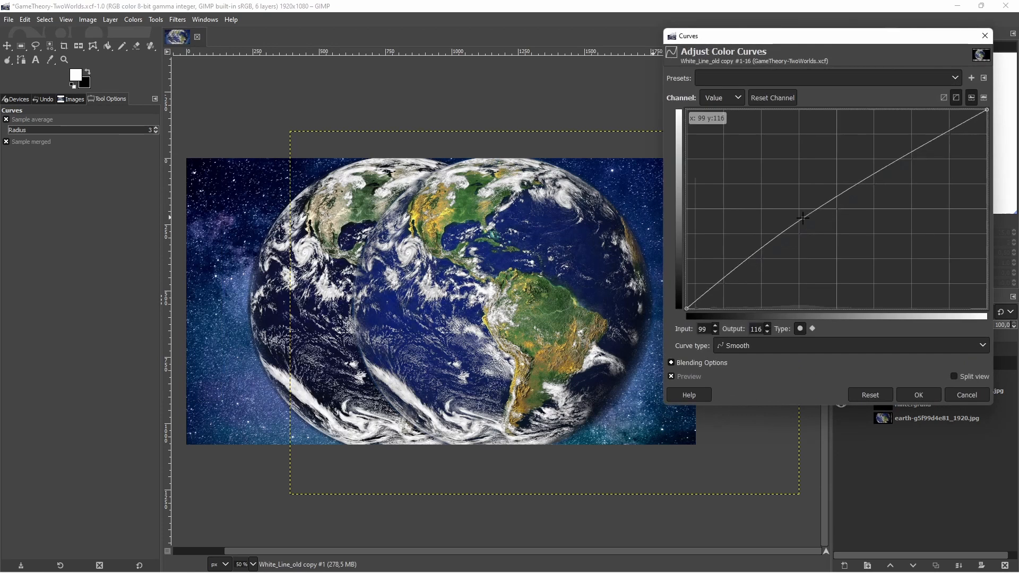
drag(803, 217, 750, 237)
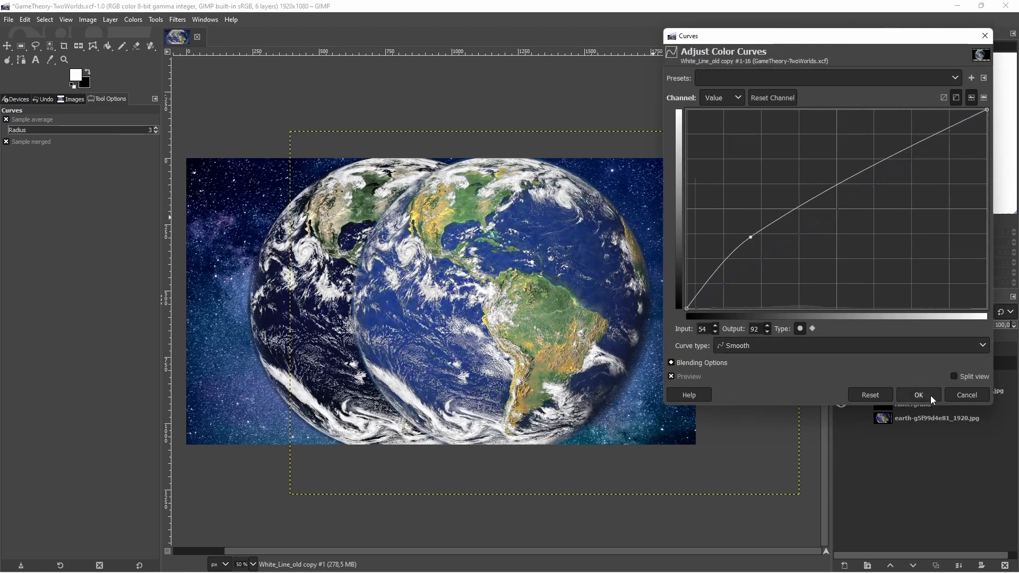
click(919, 395)
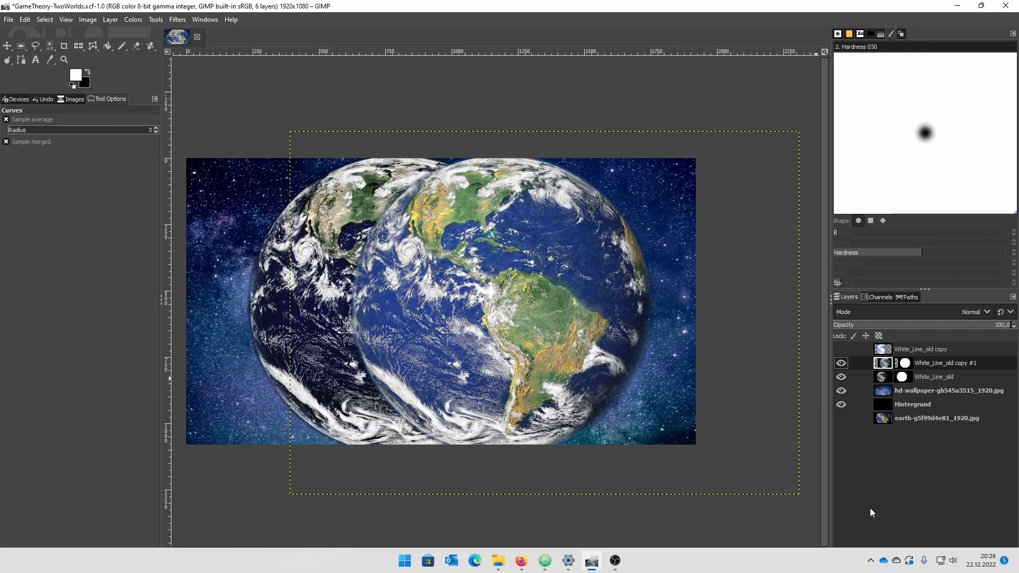
Add a transparent layer above the duplicated Earth and put both layers into a new layer group.
click(939, 554)
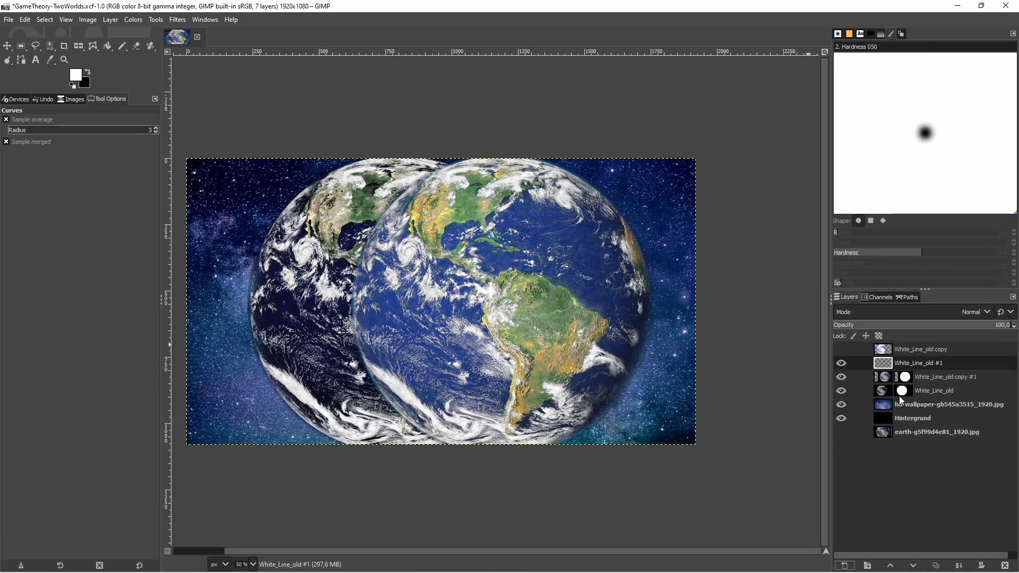
click(867, 566)
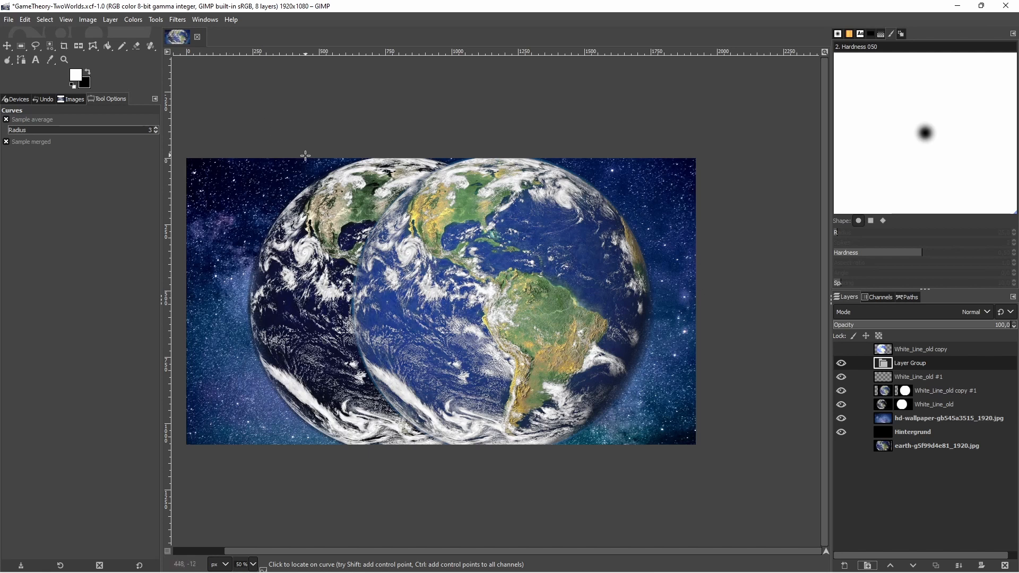
drag(931, 390, 913, 373)
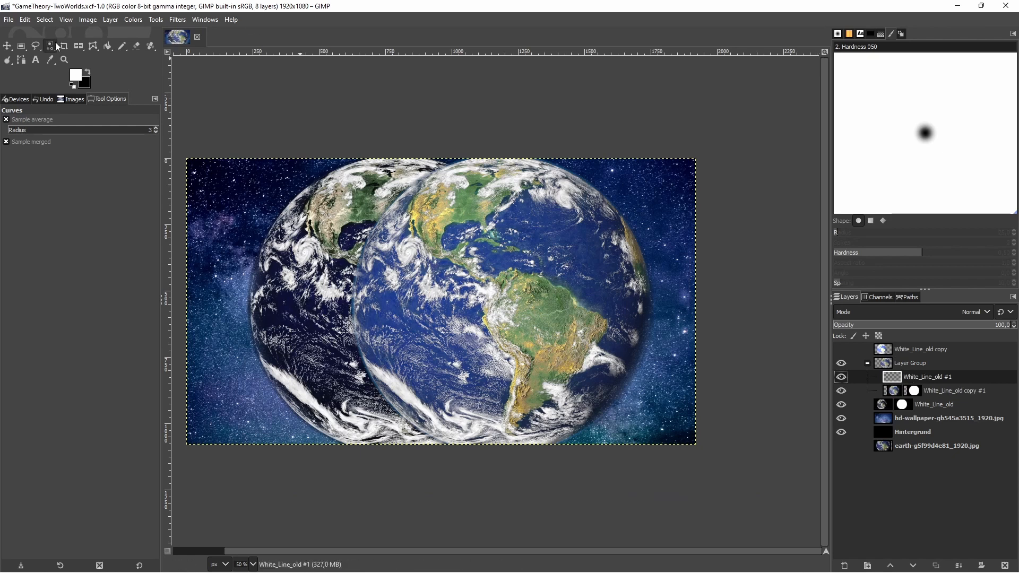
Airbrush soft white over the left side of the duplicated Earth on the new layer and set its mode to Overlay.
drag(116, 45, 153, 74)
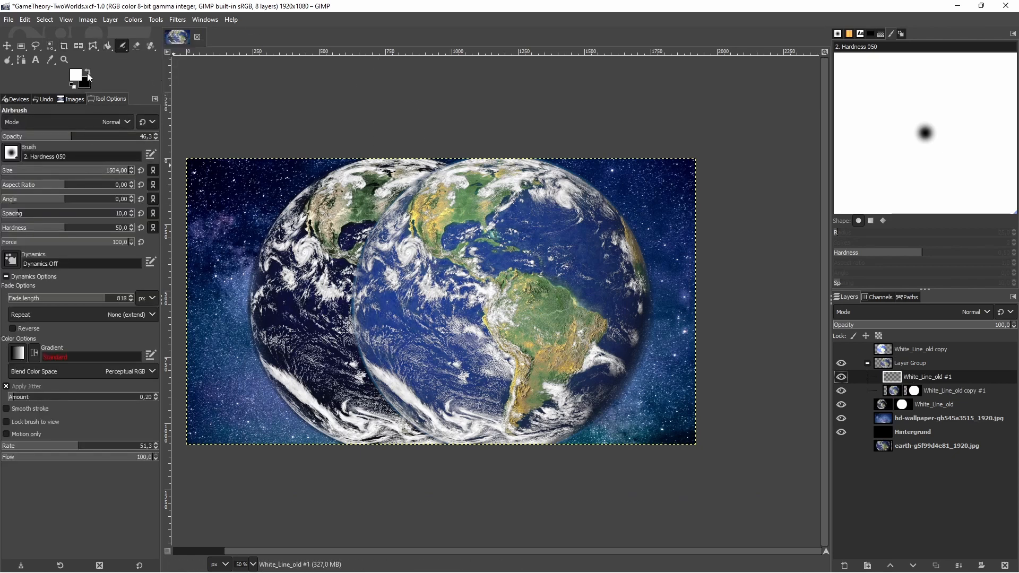
drag(372, 292, 378, 378)
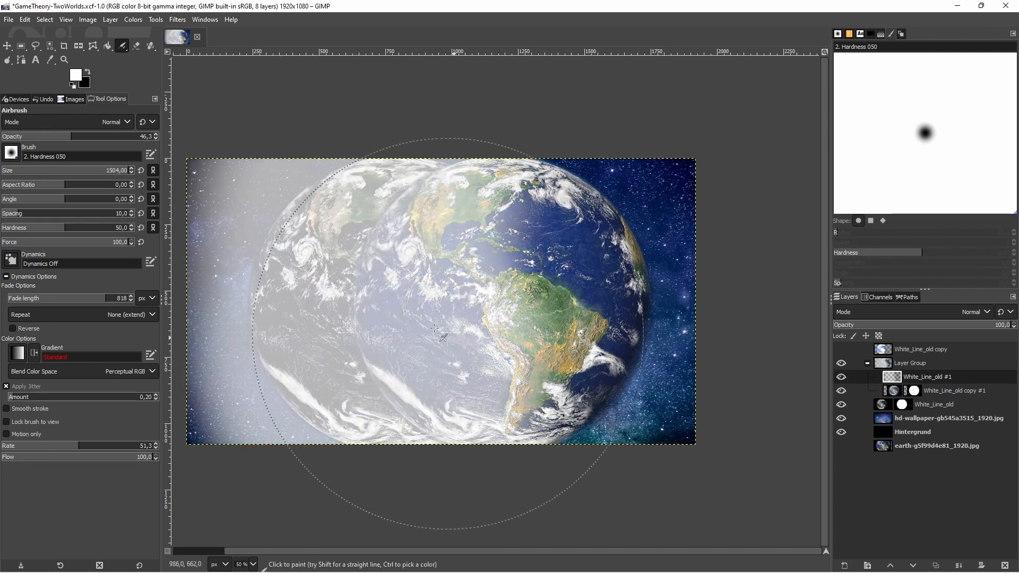
click(922, 314)
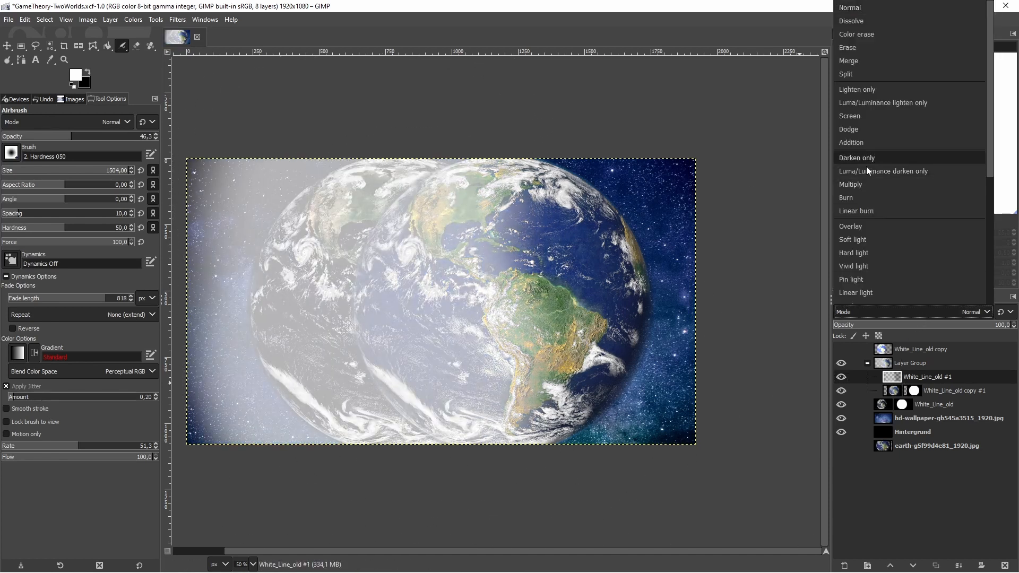
click(867, 226)
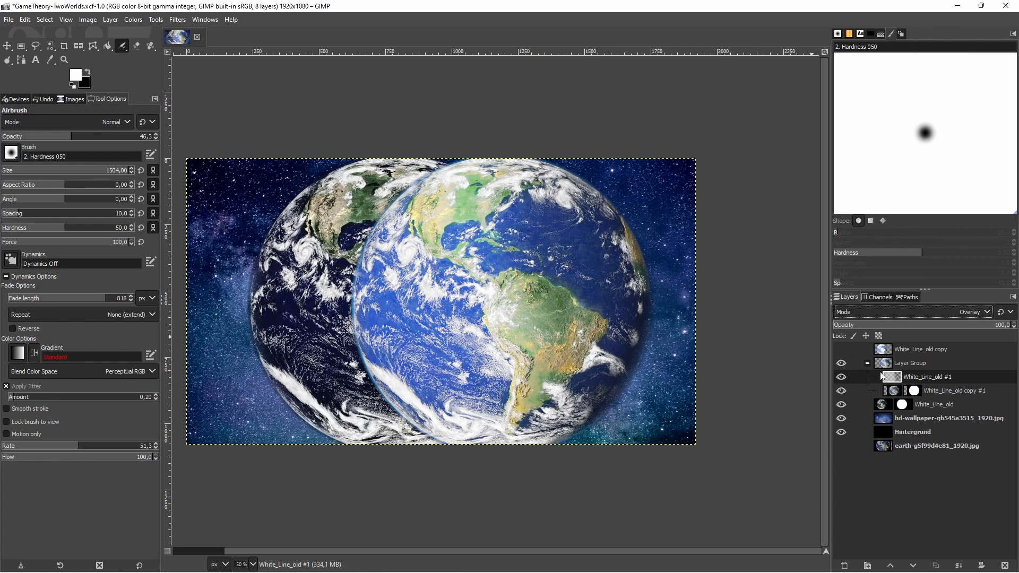
Erase the white highlight and repaint it along the duplicated Earth's left side with a 793 px airbrush.
click(136, 48)
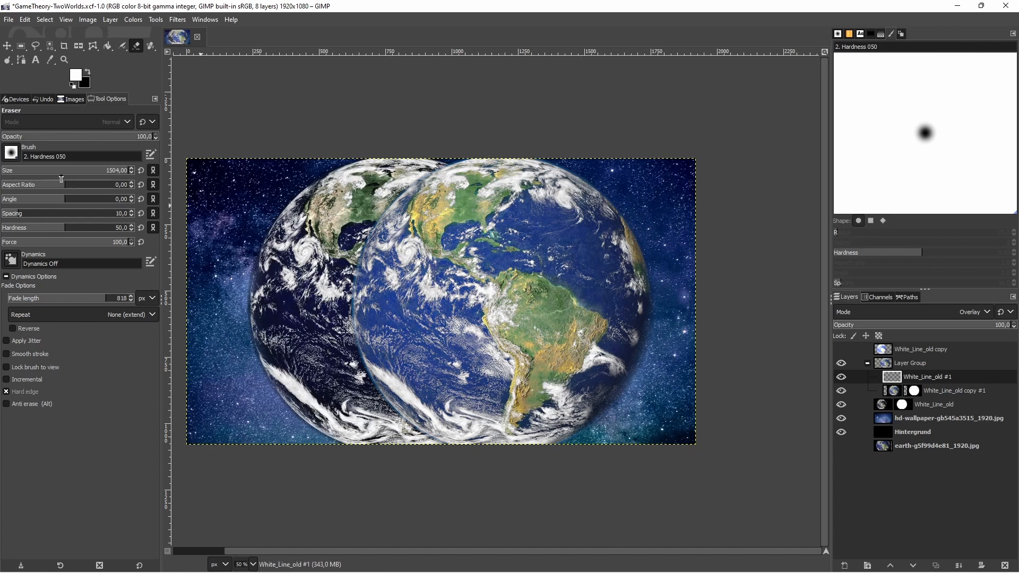
mouse_move(61, 172)
mouse_down()
mouse_move(132, 173)
mouse_move(110, 170)
mouse_up()
click(127, 48)
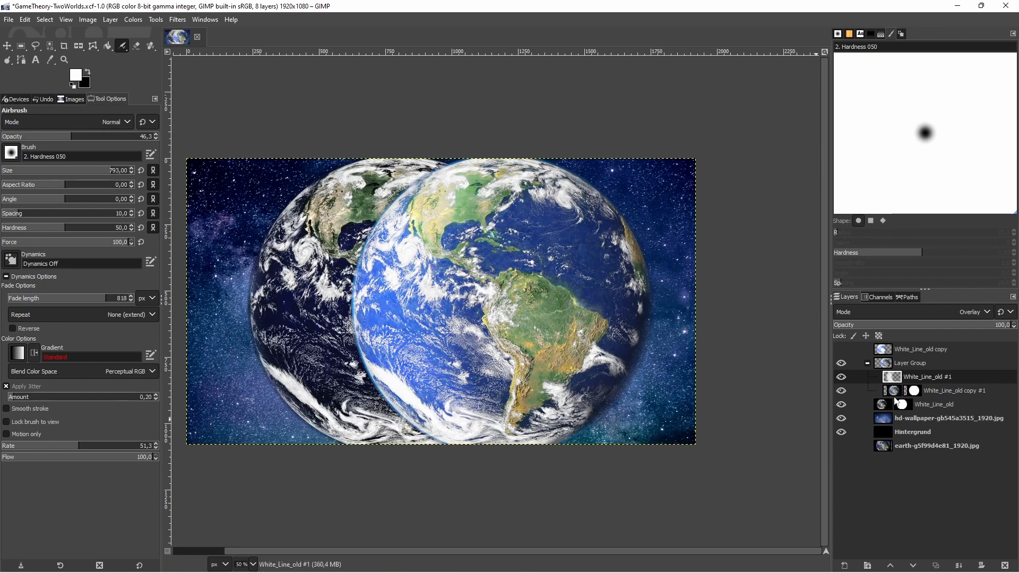
Add a transparent 1920 × 1080 px layer directly above the original Earth layer.
click(925, 403)
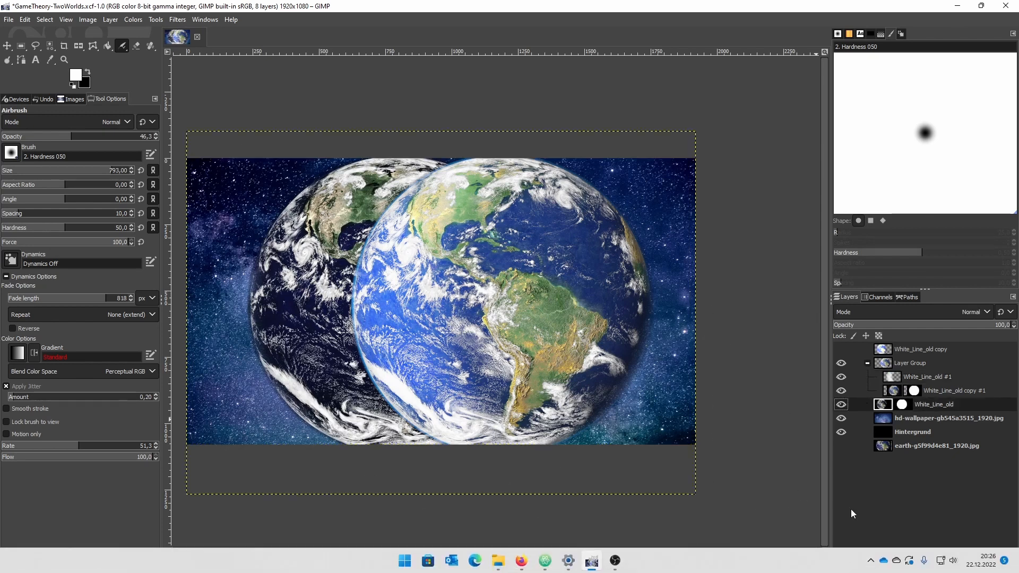
click(838, 564)
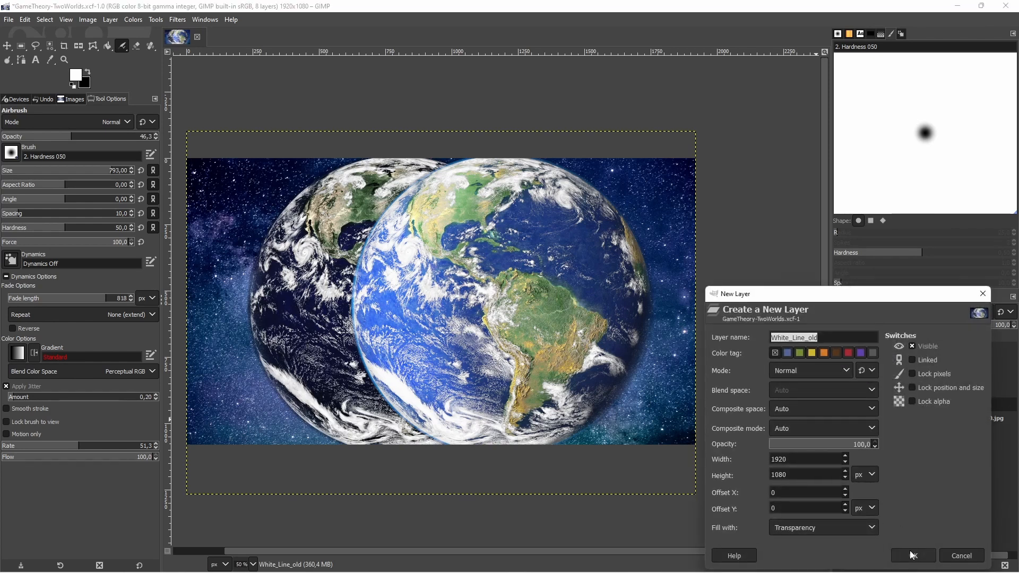
click(911, 555)
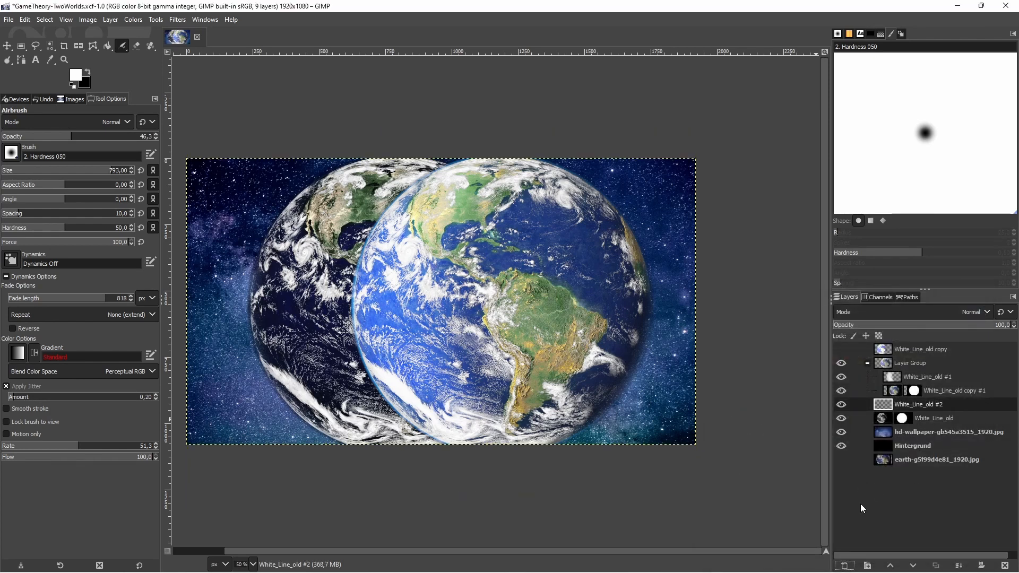
Put the original Earth and the transparent layer above it into a new layer group, and make black the foreground color.
click(867, 565)
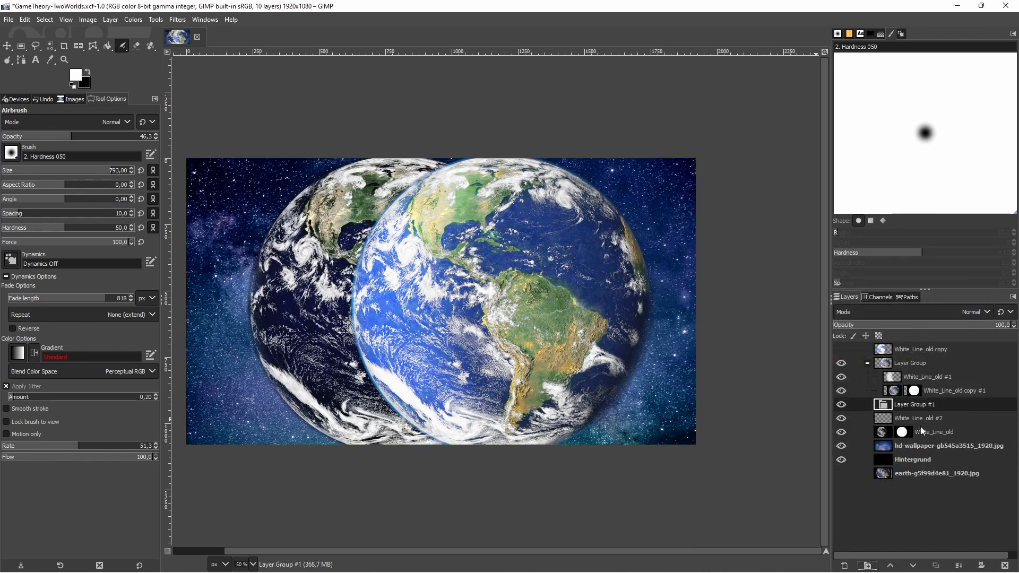
drag(921, 431, 926, 406)
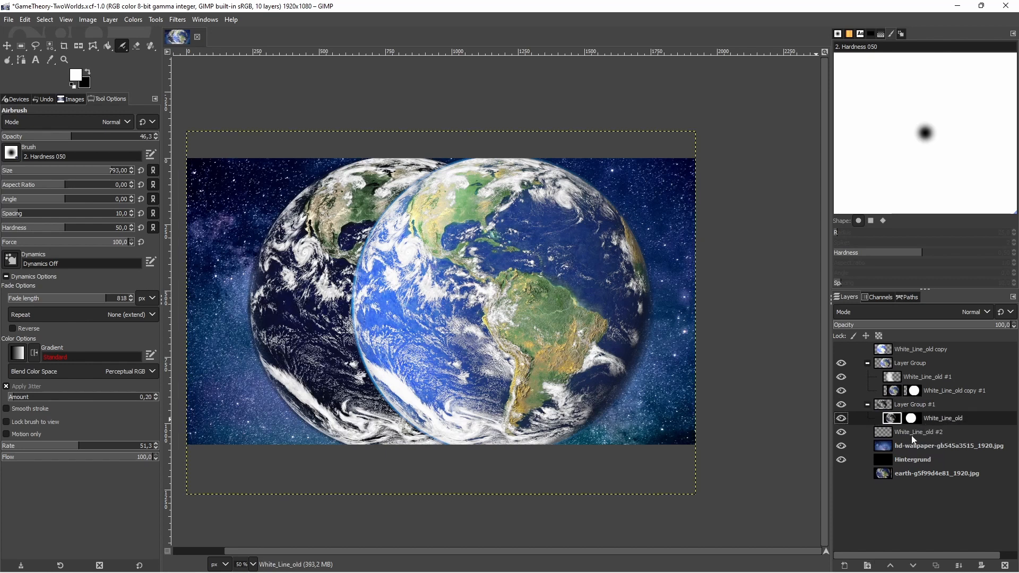
drag(912, 440, 921, 406)
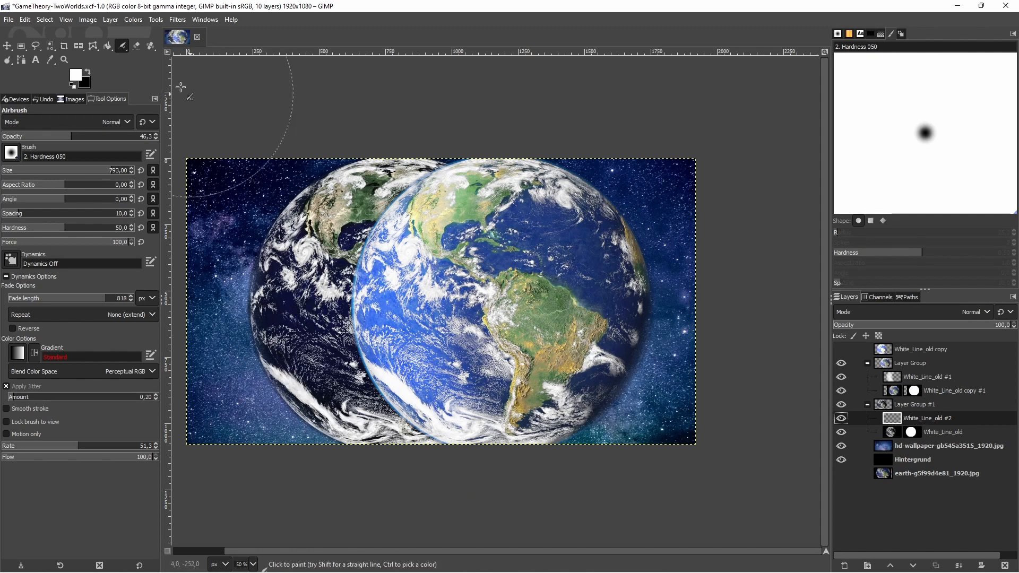
click(88, 71)
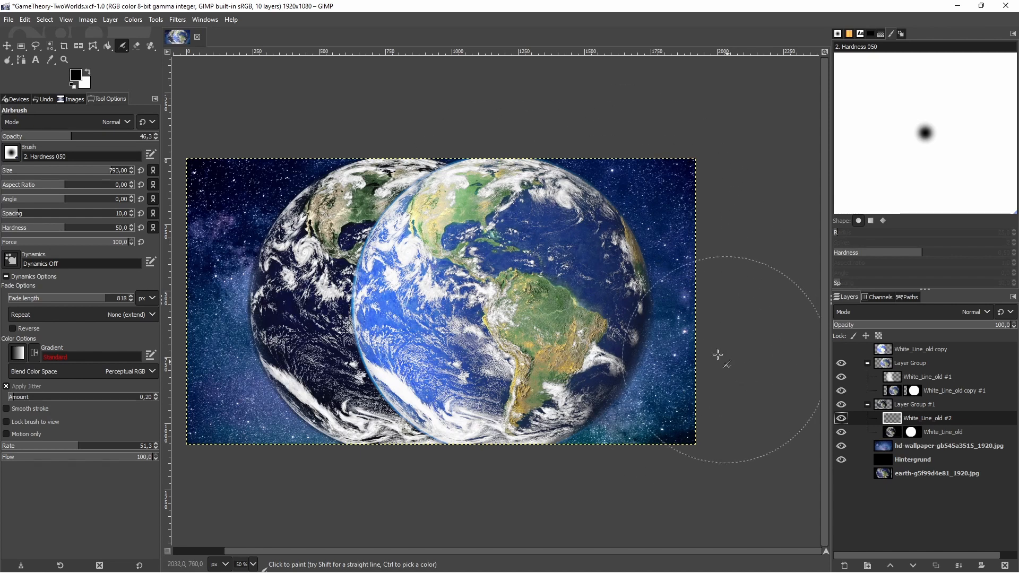
Try an extra transparent layer in Overlay mode over the original Earth, and delete it.
click(845, 566)
click(921, 553)
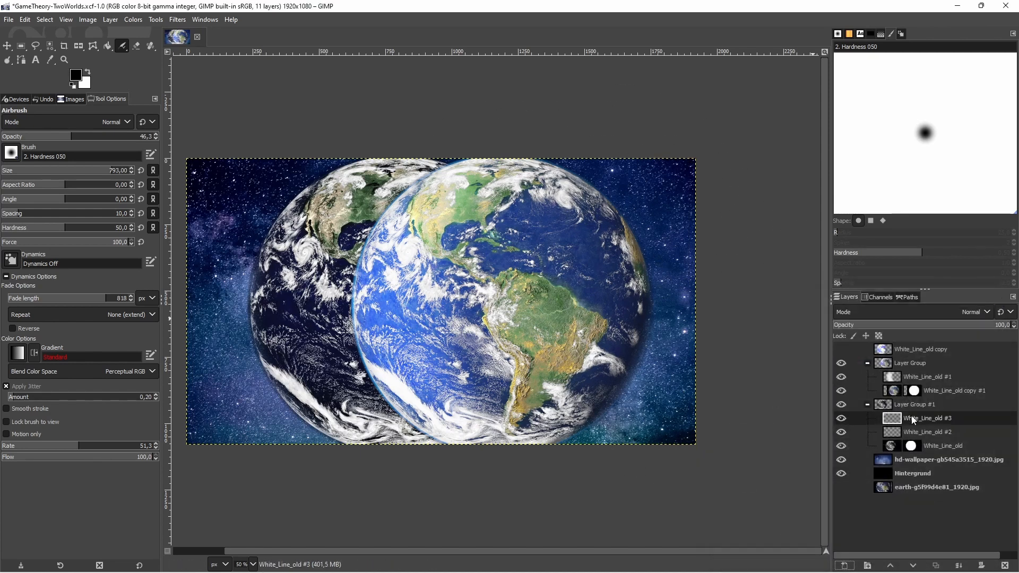
drag(913, 420, 911, 344)
click(918, 313)
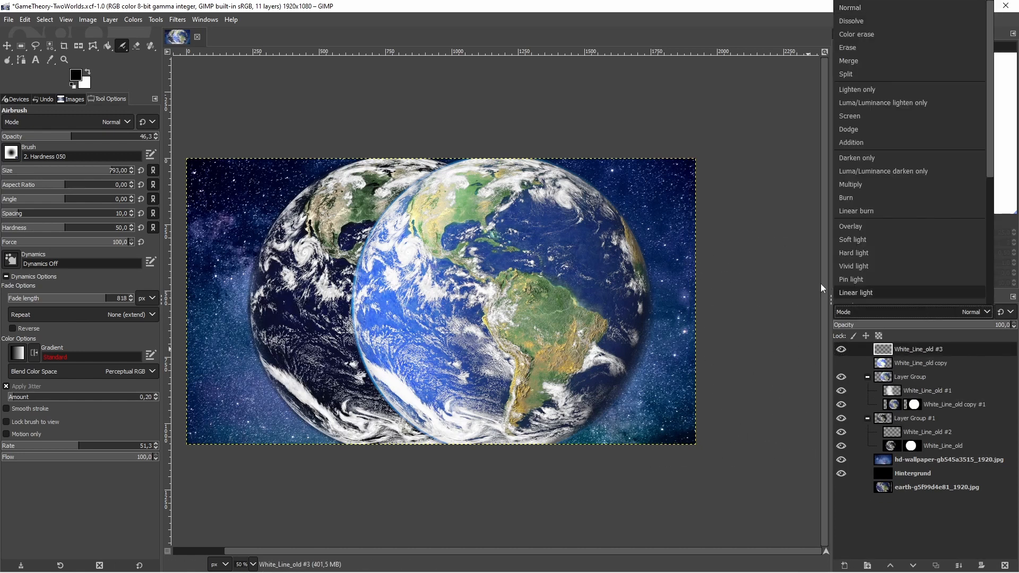
click(855, 226)
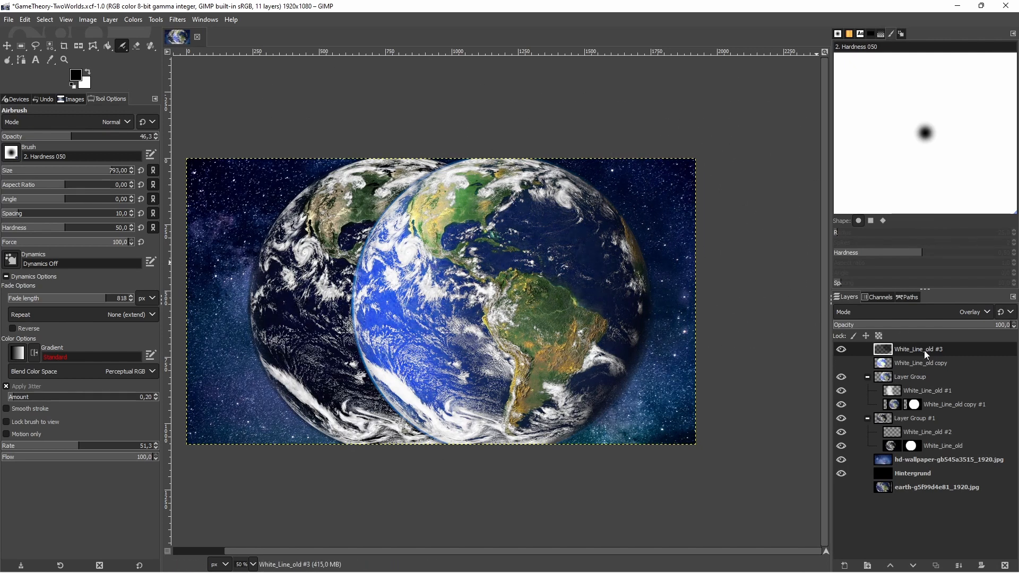
drag(924, 351, 948, 427)
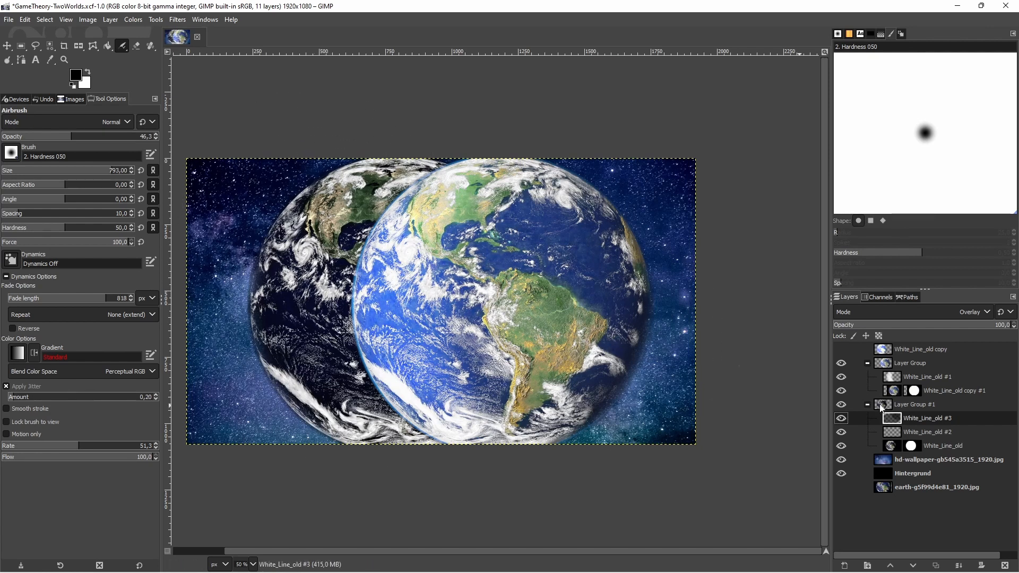
click(1006, 565)
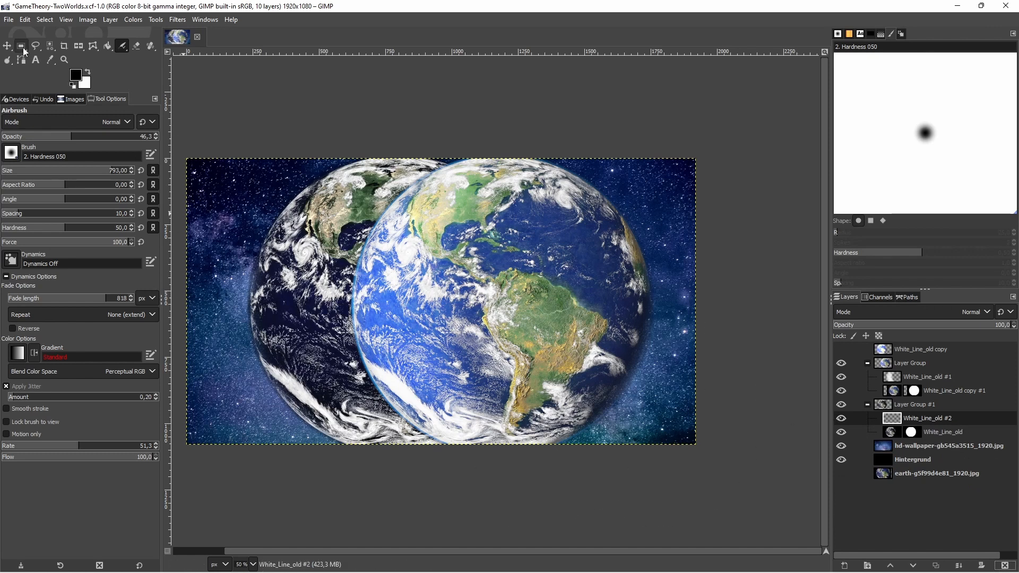
Airbrush a black shadow at 60.4 opacity over the original Earth beside the bright globe's edge, and select the starry wallpaper layer.
drag(76, 133, 94, 134)
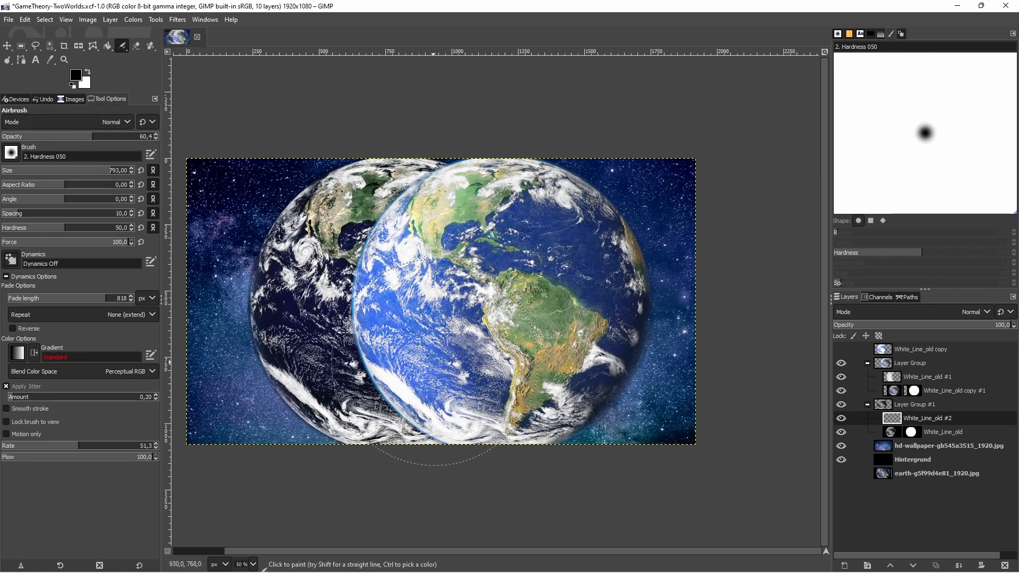
mouse_move(385, 320)
mouse_down()
mouse_move(401, 251)
mouse_move(451, 203)
mouse_move(419, 227)
mouse_move(417, 249)
mouse_move(440, 218)
mouse_up()
drag(425, 406, 473, 455)
drag(425, 424, 466, 450)
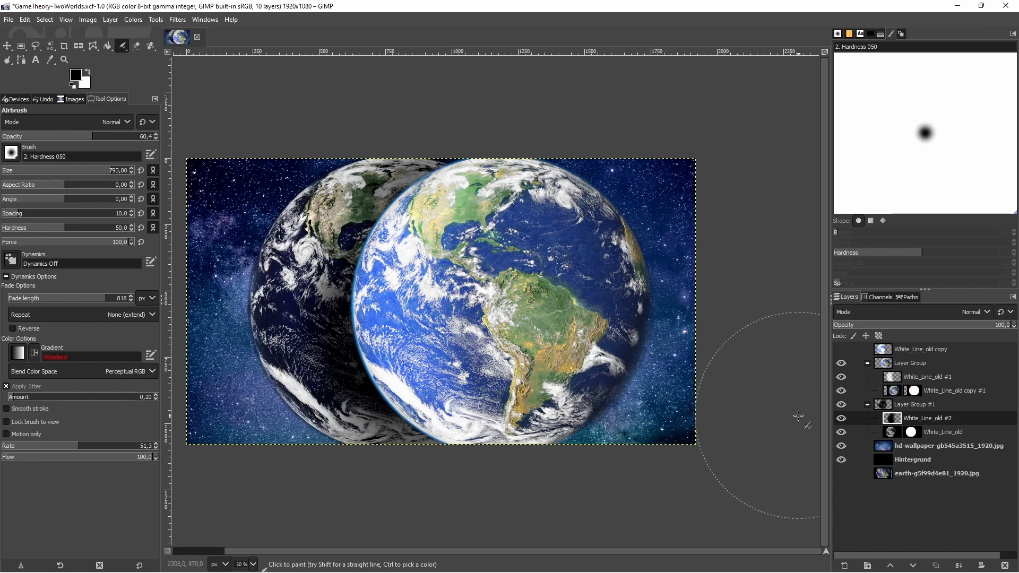
key(ctrl)
click(932, 447)
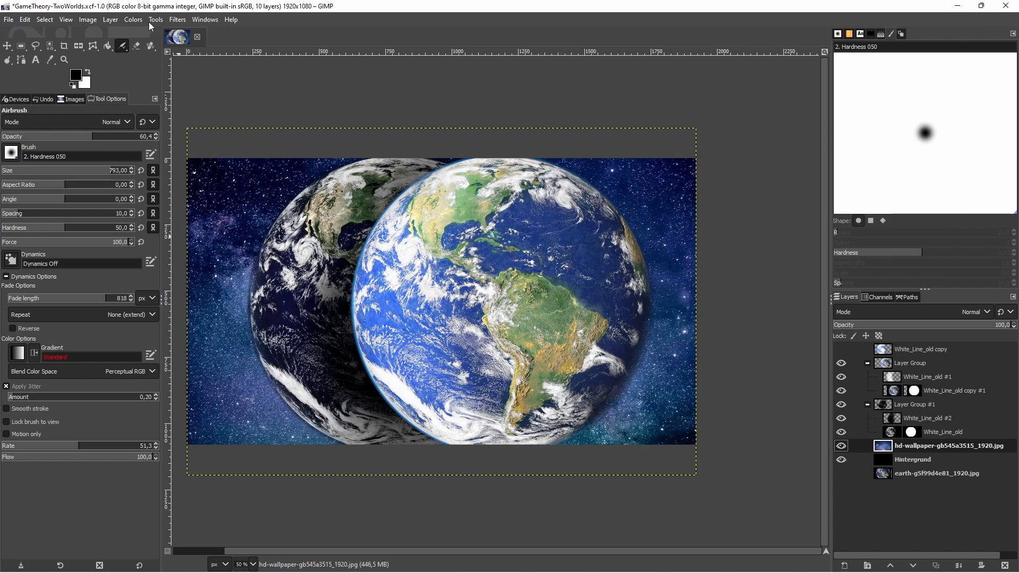
click(173, 22)
mouse_move(136, 21)
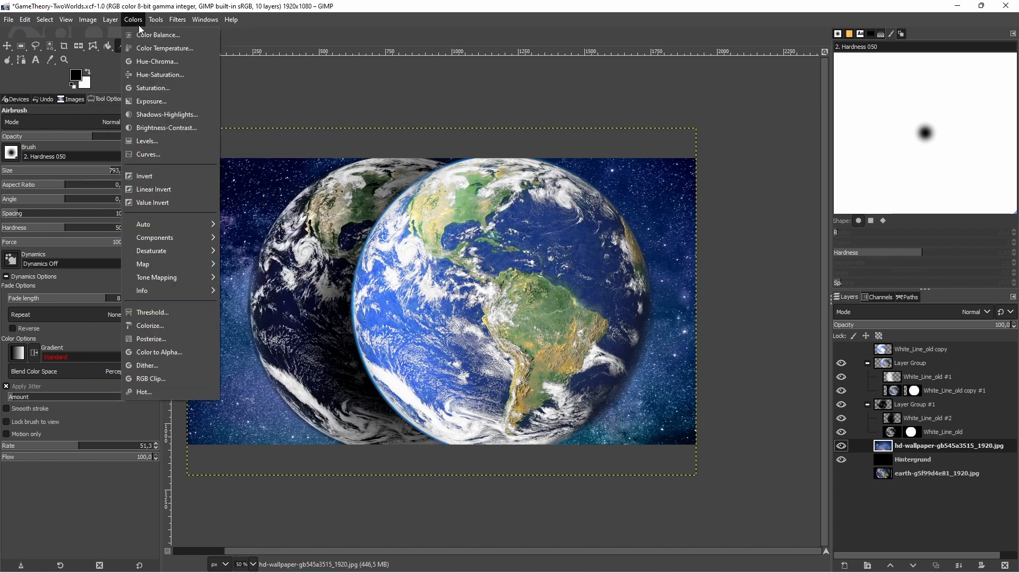
click(148, 154)
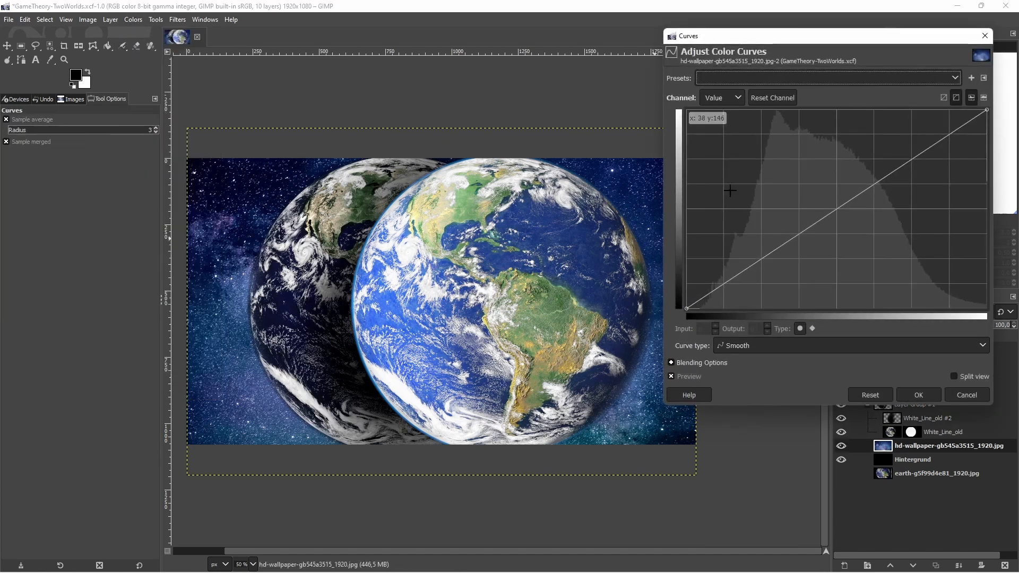
drag(780, 234, 837, 299)
drag(895, 232, 867, 201)
click(965, 395)
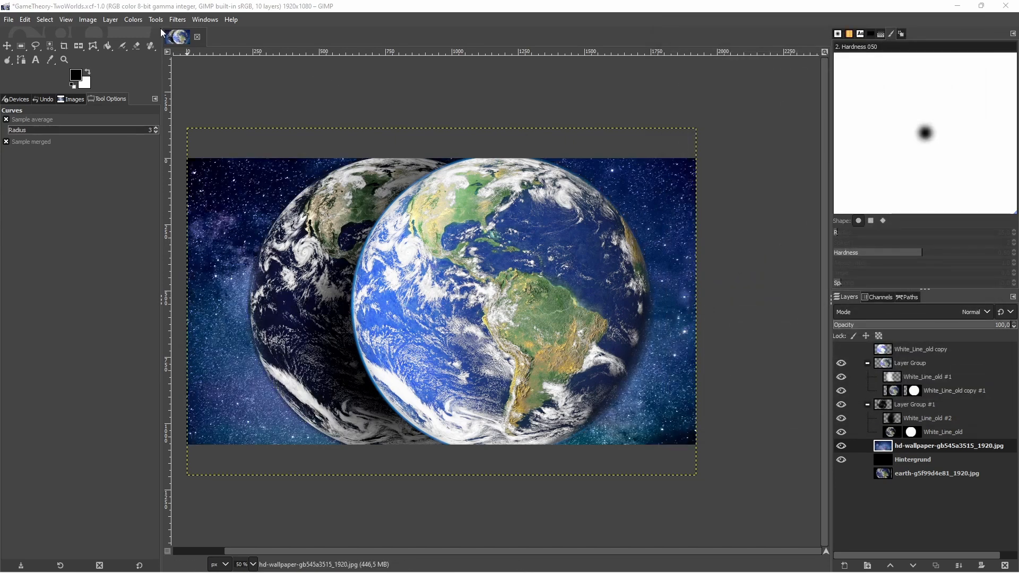
Brighten the starry wallpaper layer with an Exposure adjustment of 2.907.
click(133, 19)
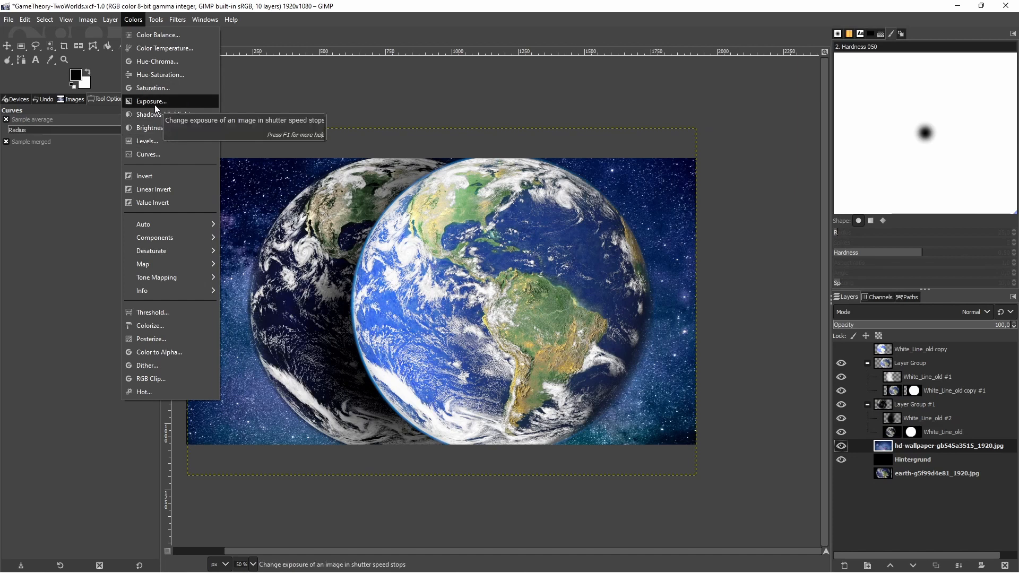
click(154, 101)
click(875, 146)
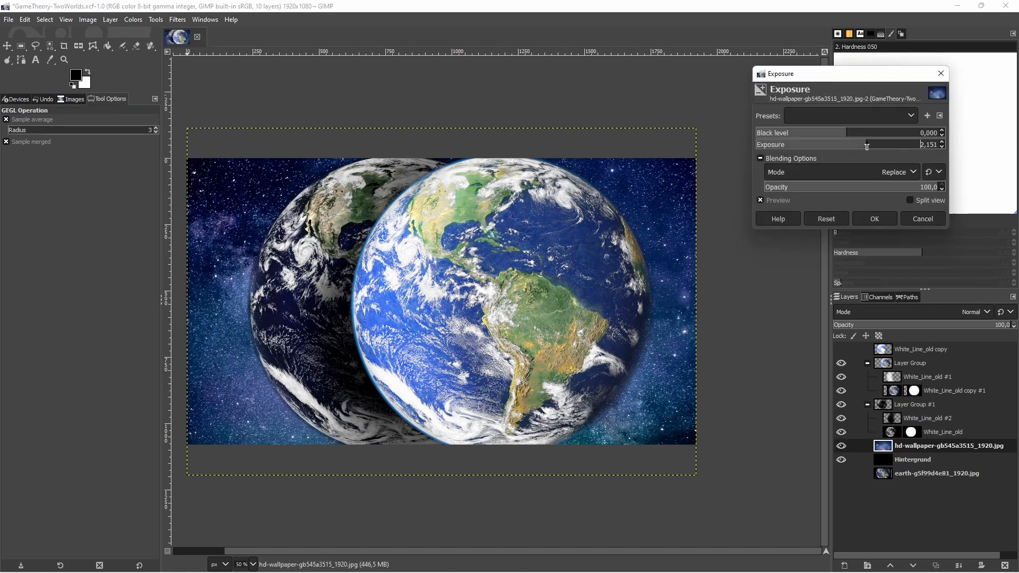
mouse_move(874, 148)
mouse_down()
mouse_move(897, 153)
mouse_move(883, 157)
mouse_up()
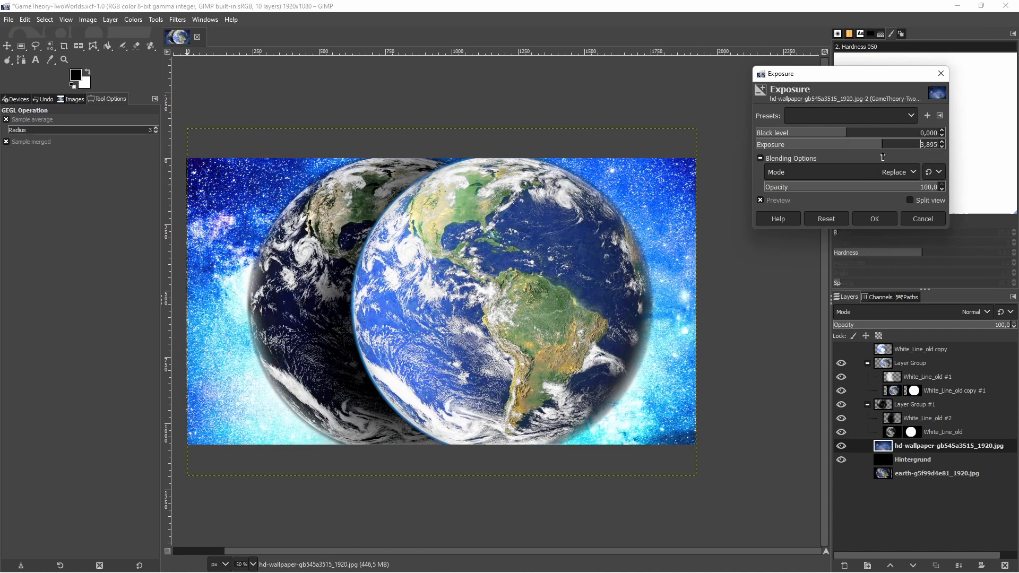
drag(881, 157, 874, 158)
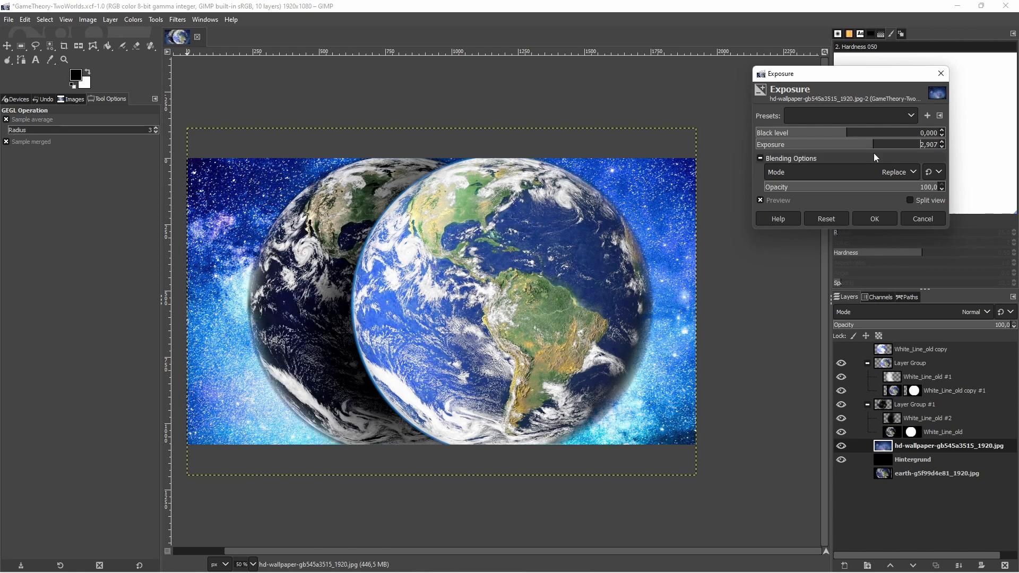
click(873, 218)
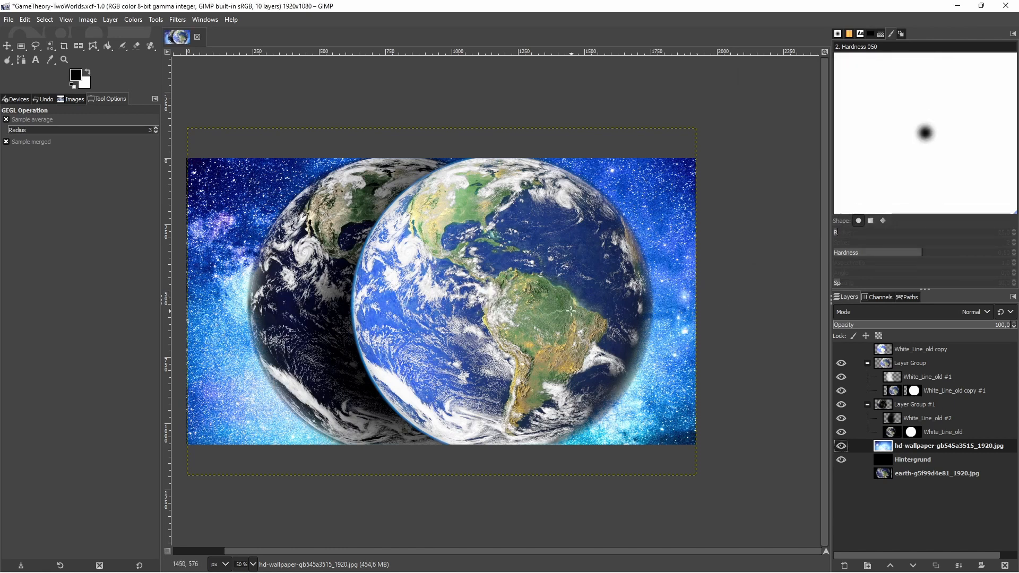
scroll(569, 311, down, 2)
scroll(570, 311, up, 2)
scroll(563, 309, down, 1)
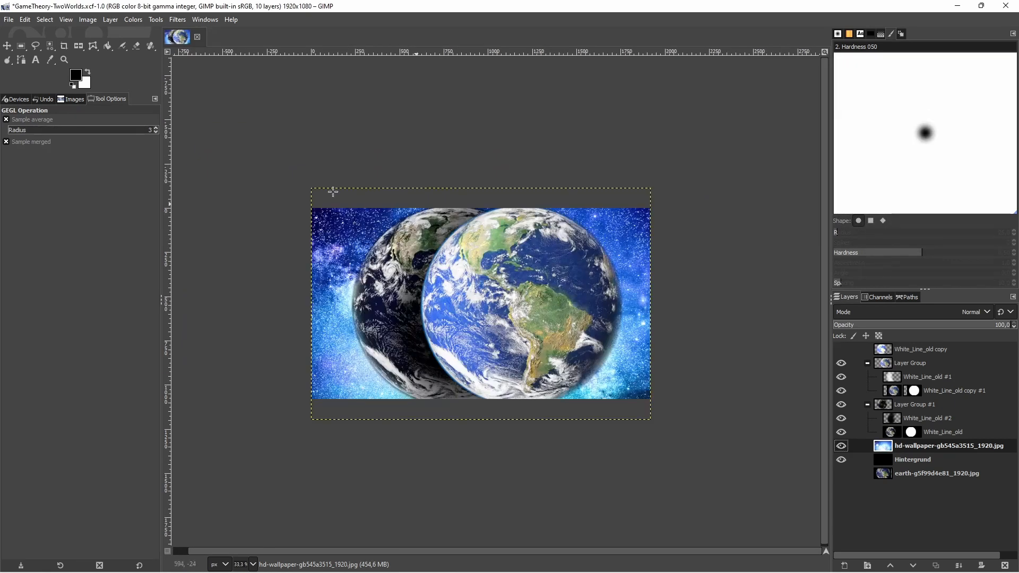
Add the white 80 px Roboto Heavy text "Complexities of Game Lore" and place its layer above the bright Earth's group.
click(36, 60)
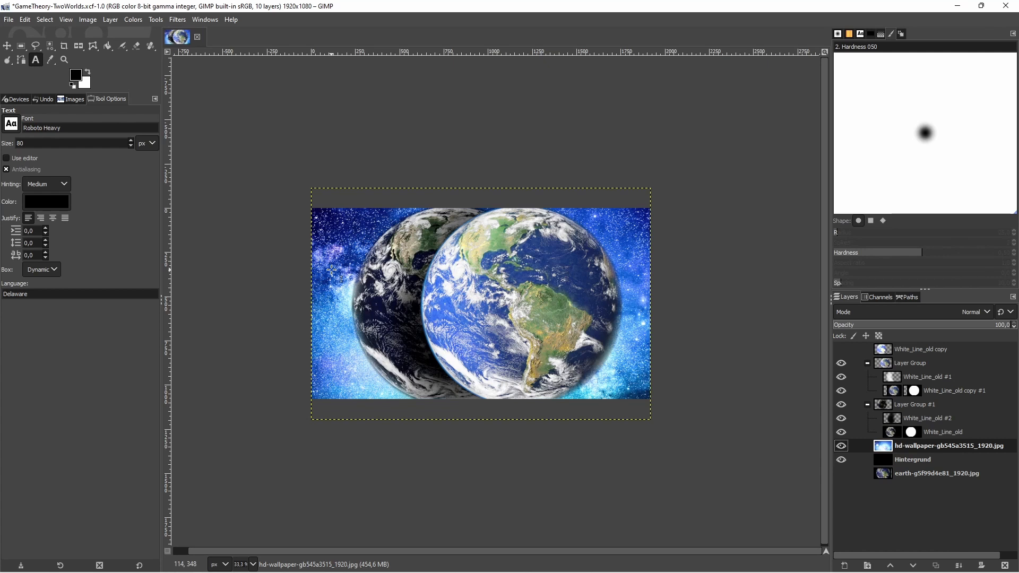
click(88, 73)
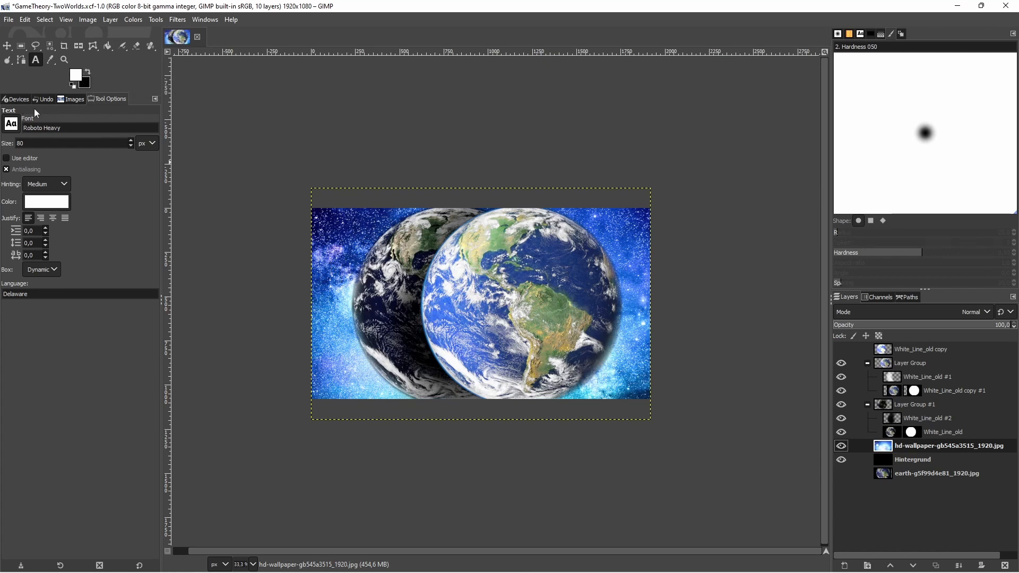
click(323, 222)
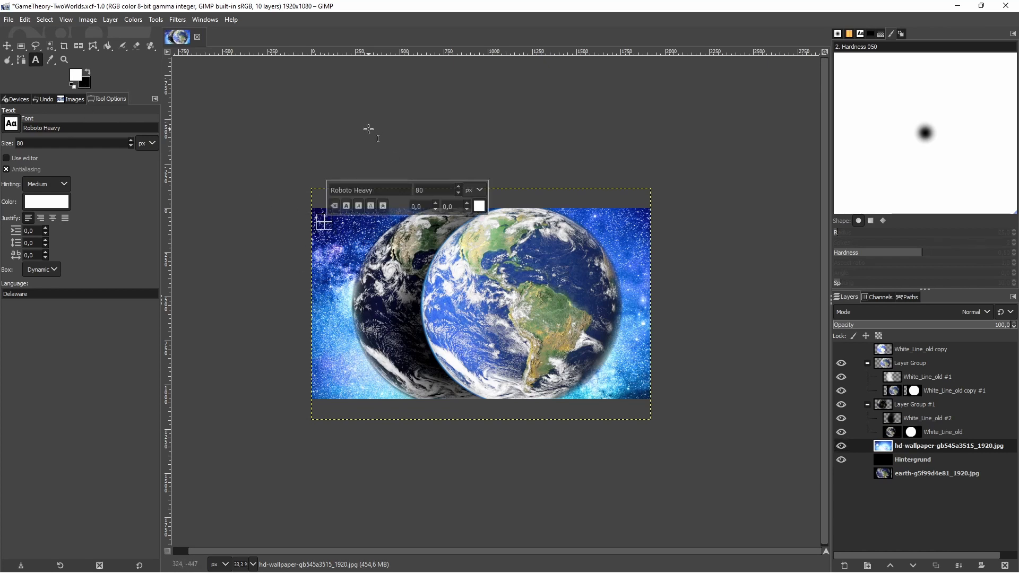
text(Complexi)
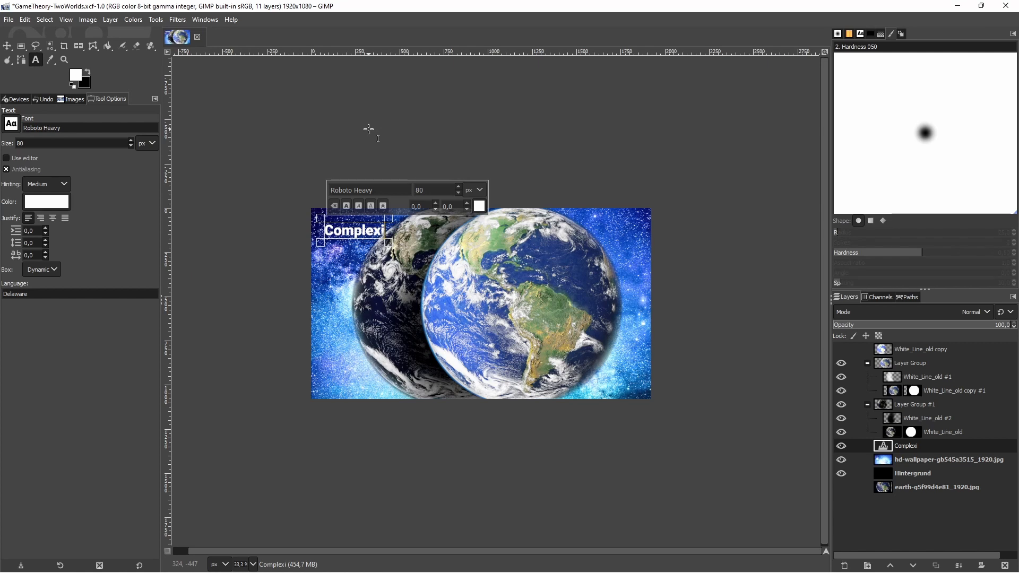
key(BackSpace)
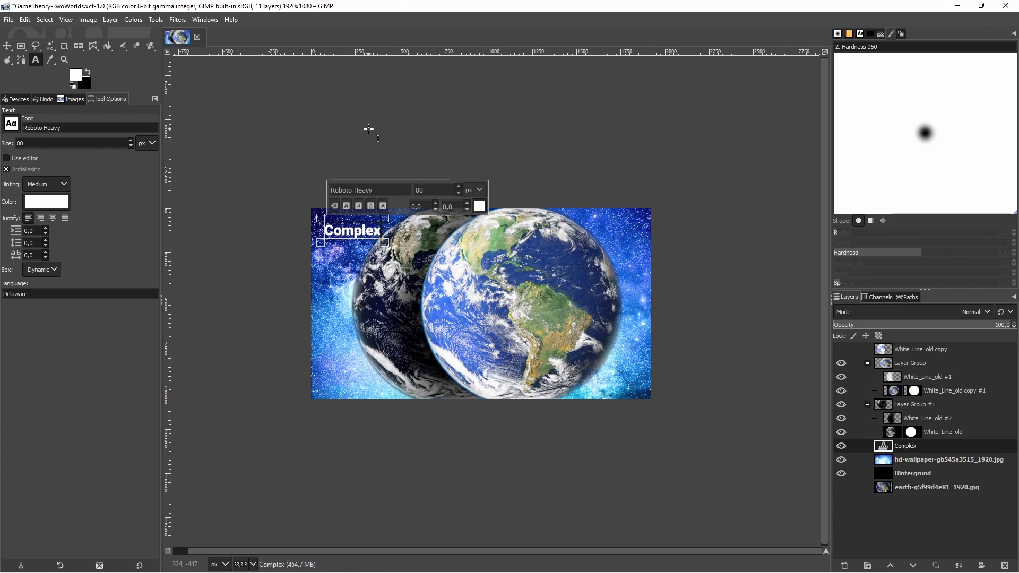
text(ities)
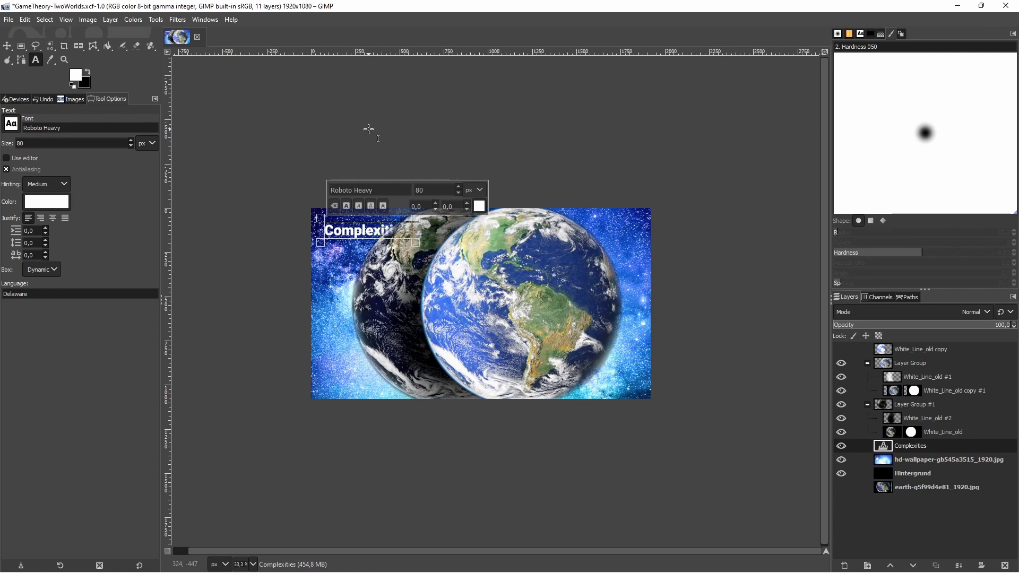
text( of Game)
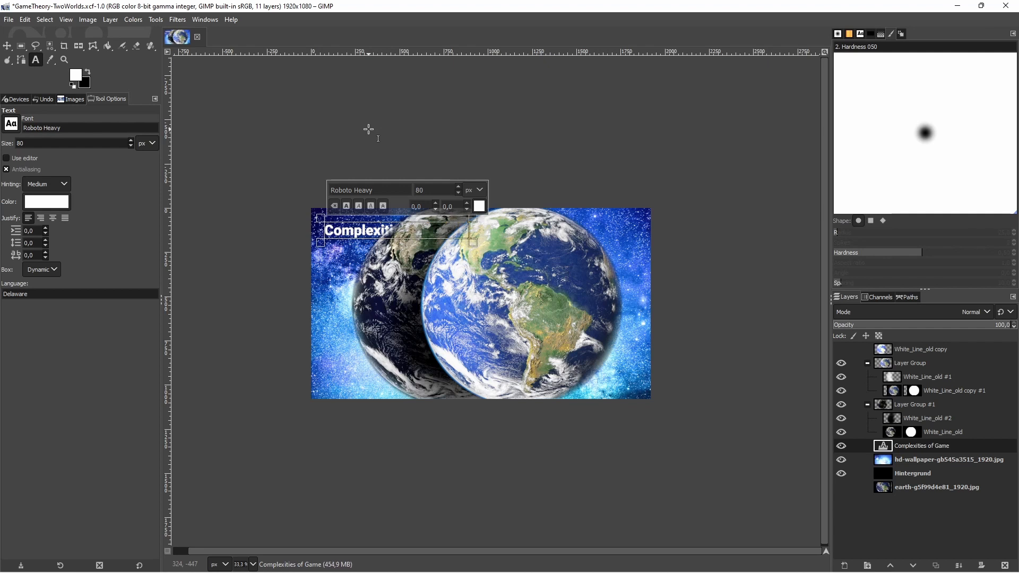
text( Lore)
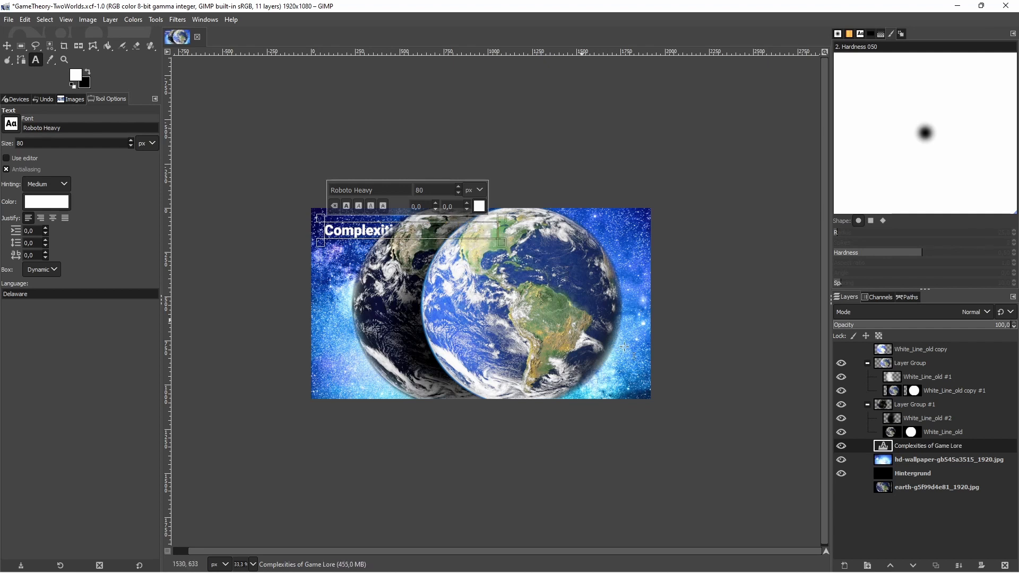
drag(910, 446, 908, 360)
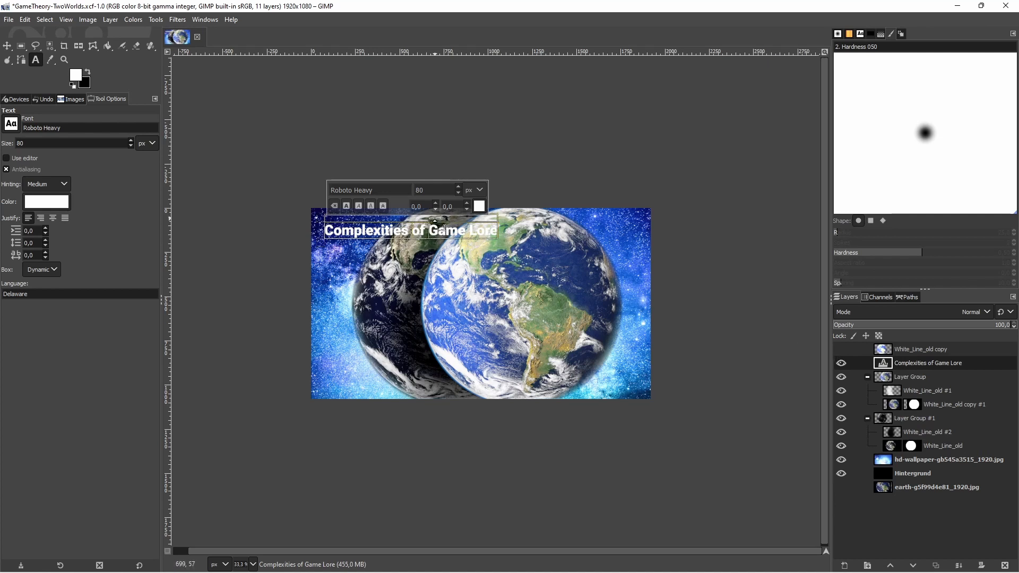
Narrow the title's text box so it wraps onto two lines, and set all its text to 138 px.
drag(497, 222, 433, 220)
drag(397, 251, 292, 216)
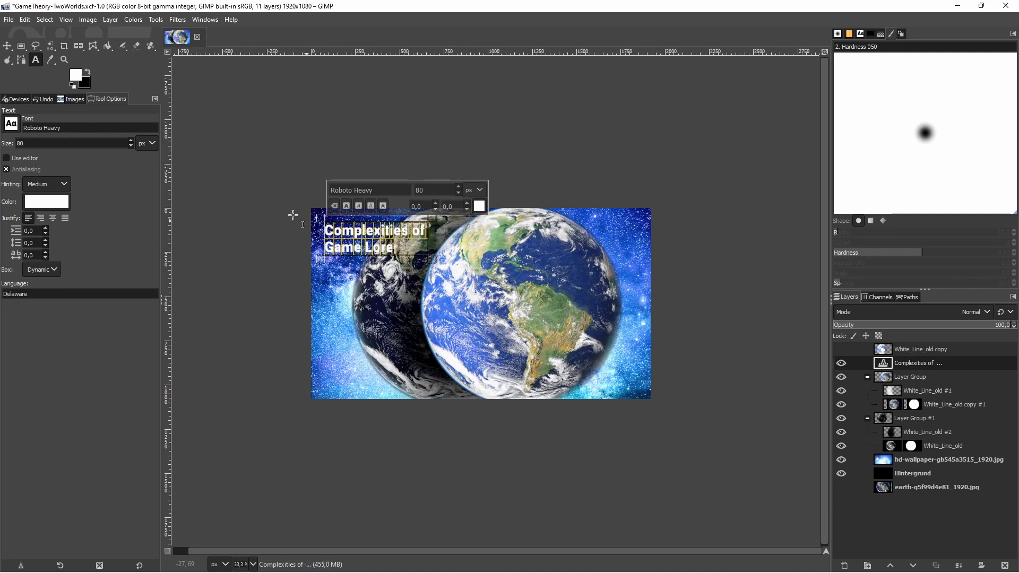
drag(457, 186, 456, 186)
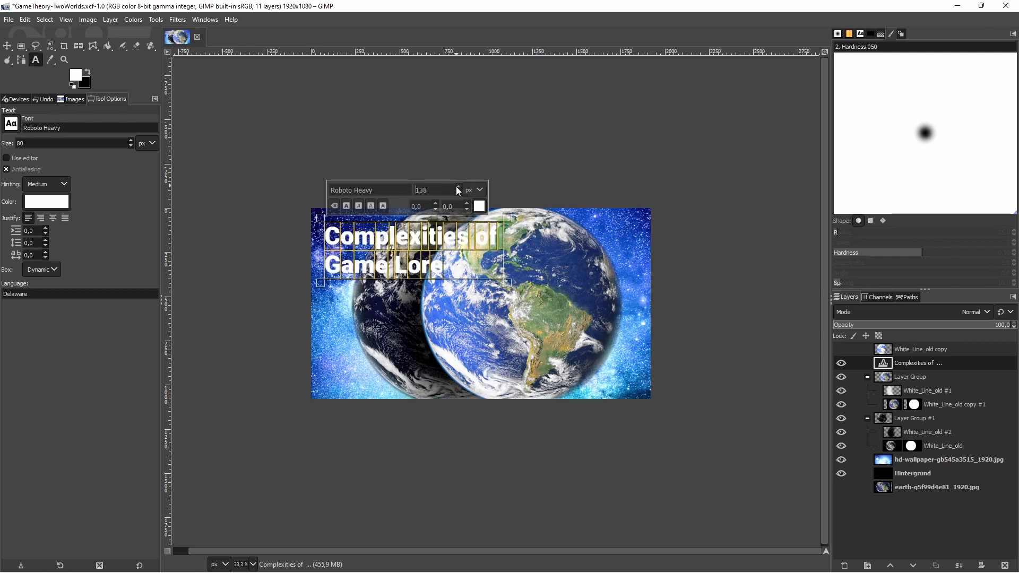
Move the two-line title to the lower-left corner of the image.
click(6, 45)
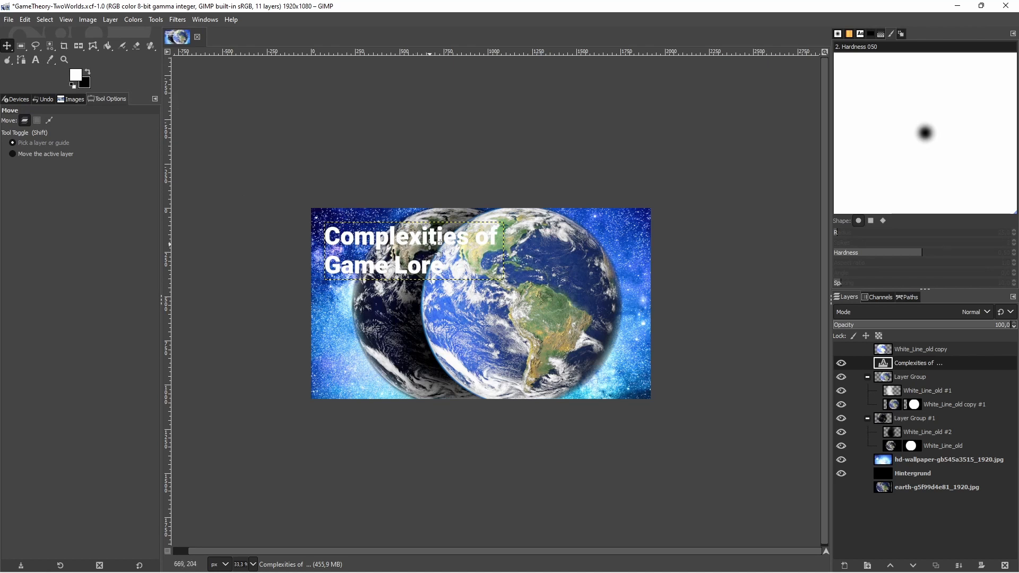
drag(332, 228, 326, 345)
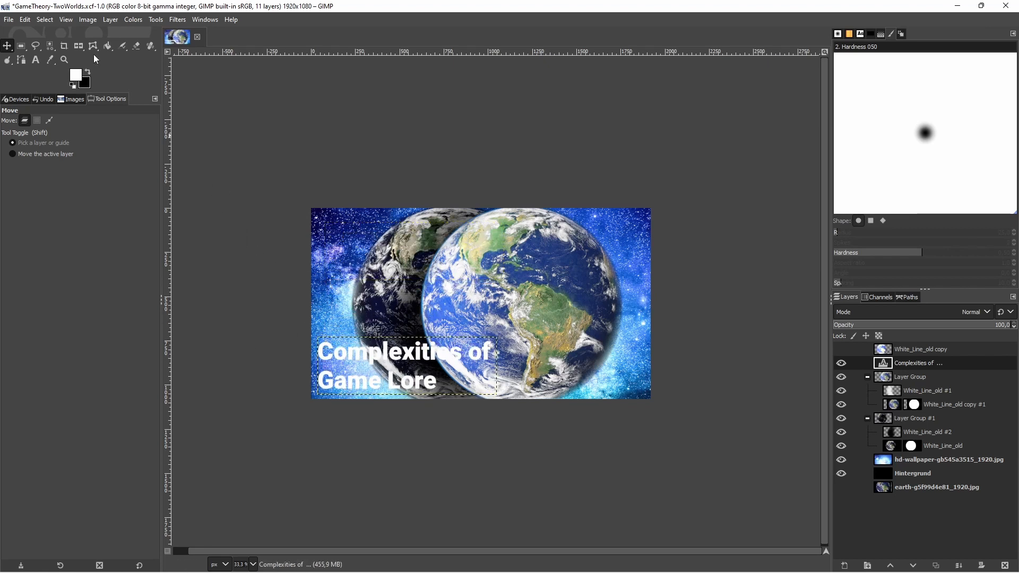
key(t)
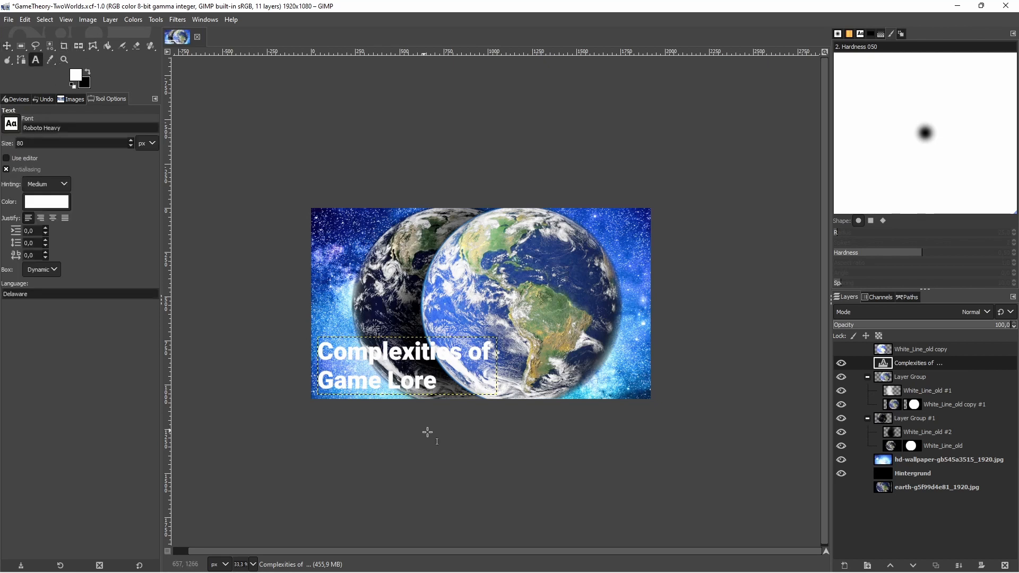
Enlarge all the title text to 159 px and nudge it up and left to fit inside the image's lower-left corner.
click(331, 351)
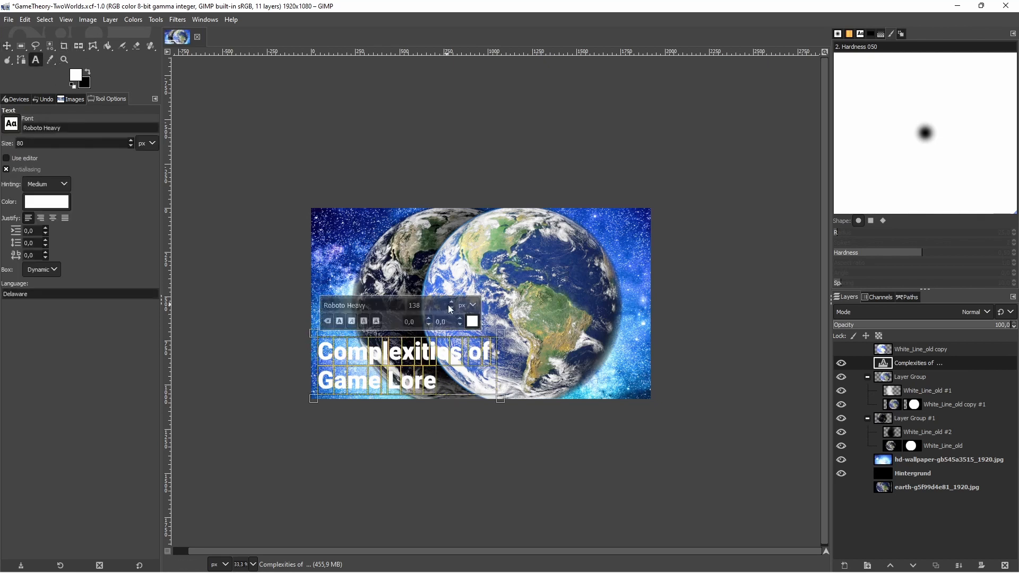
scroll(451, 304, up, 19)
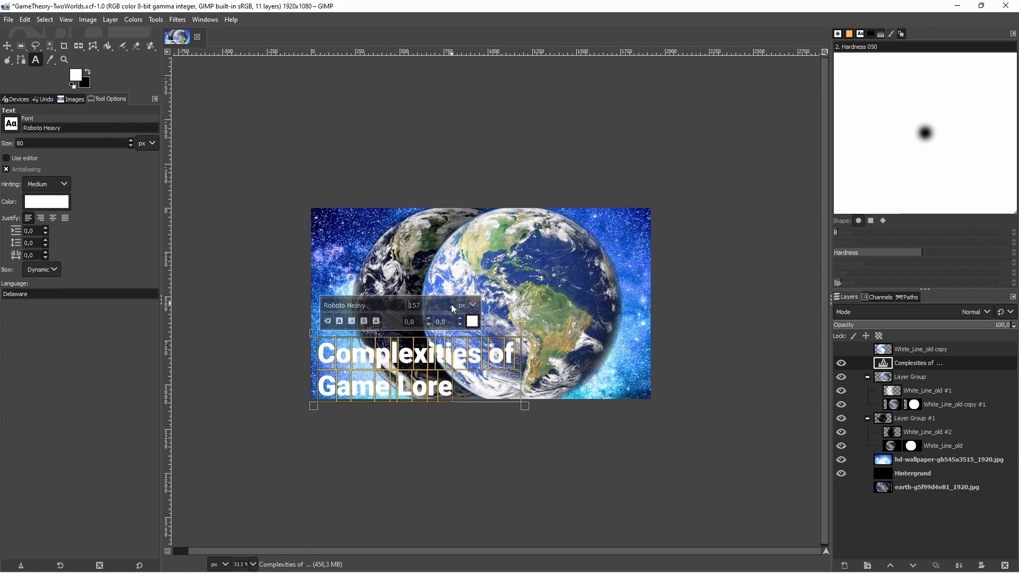
scroll(451, 304, up, 2)
click(7, 46)
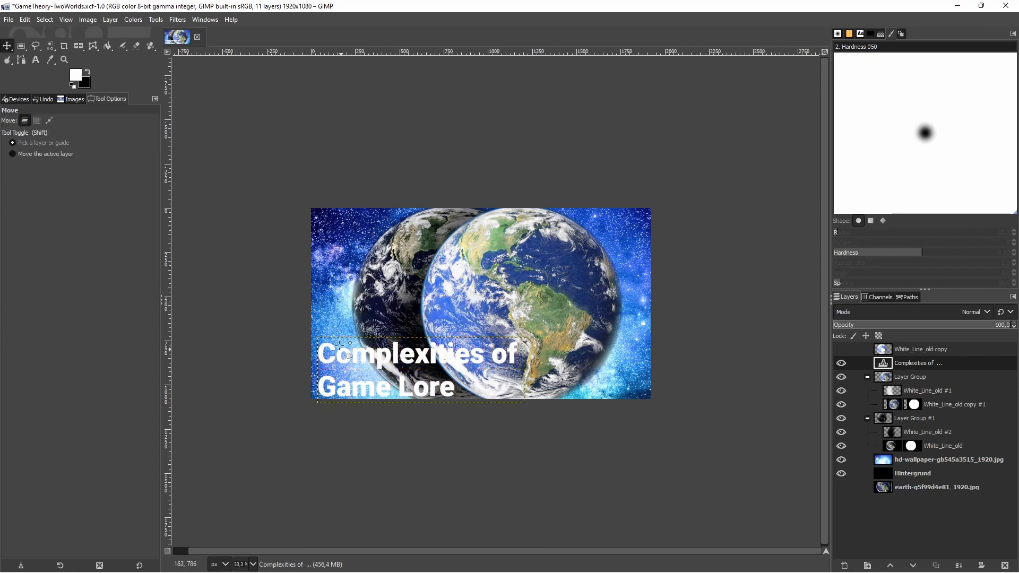
drag(331, 346, 328, 342)
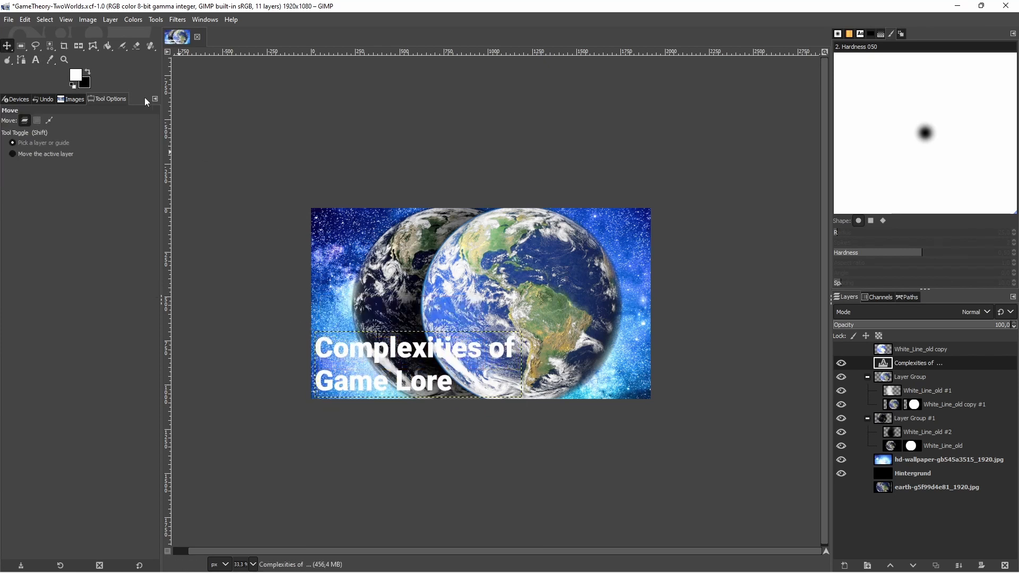
Change the whole title's font to Mova and shift the text slightly down and right in the image.
click(36, 60)
click(452, 384)
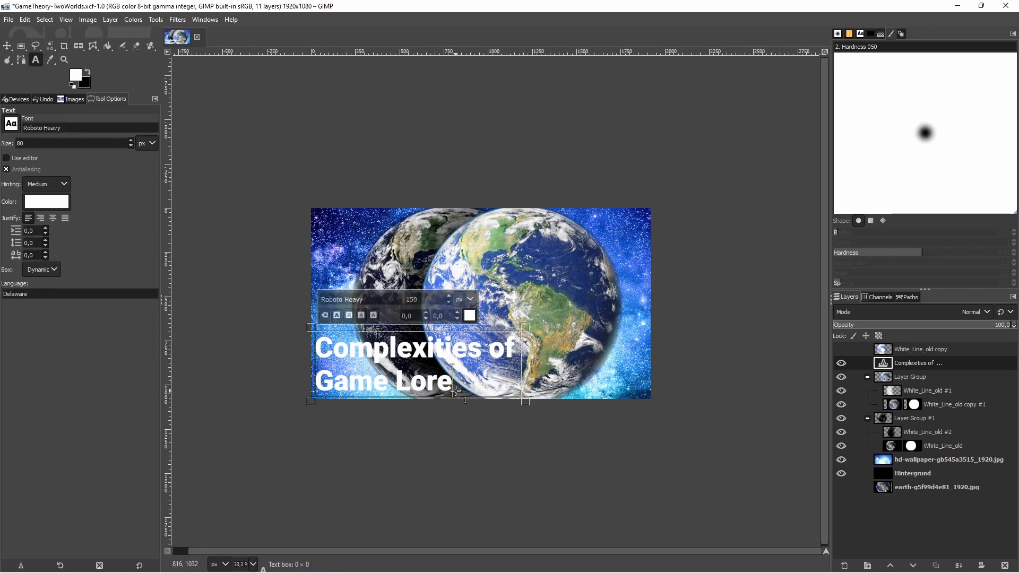
drag(454, 390, 299, 339)
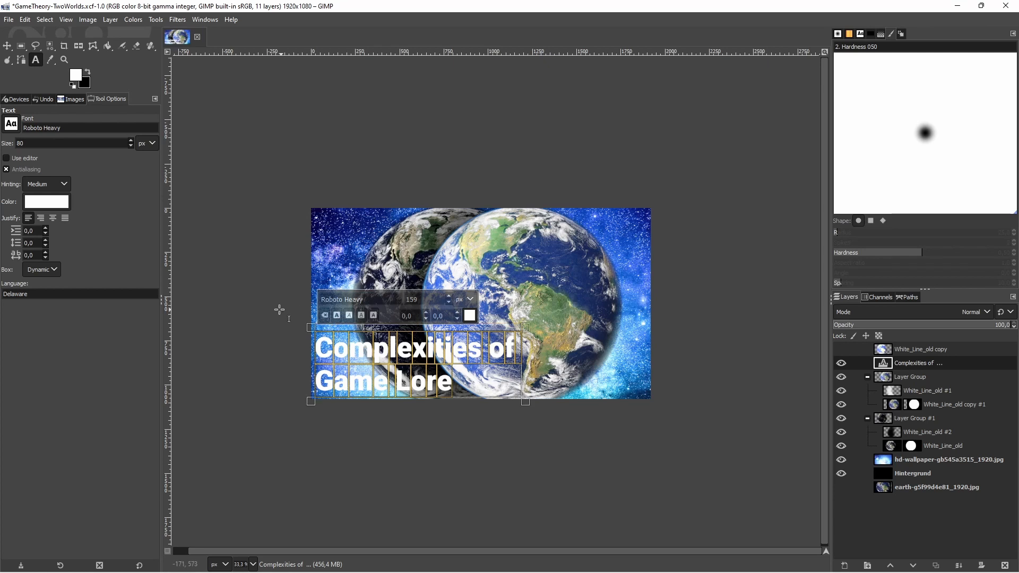
drag(67, 128, 10, 133)
text(Mova)
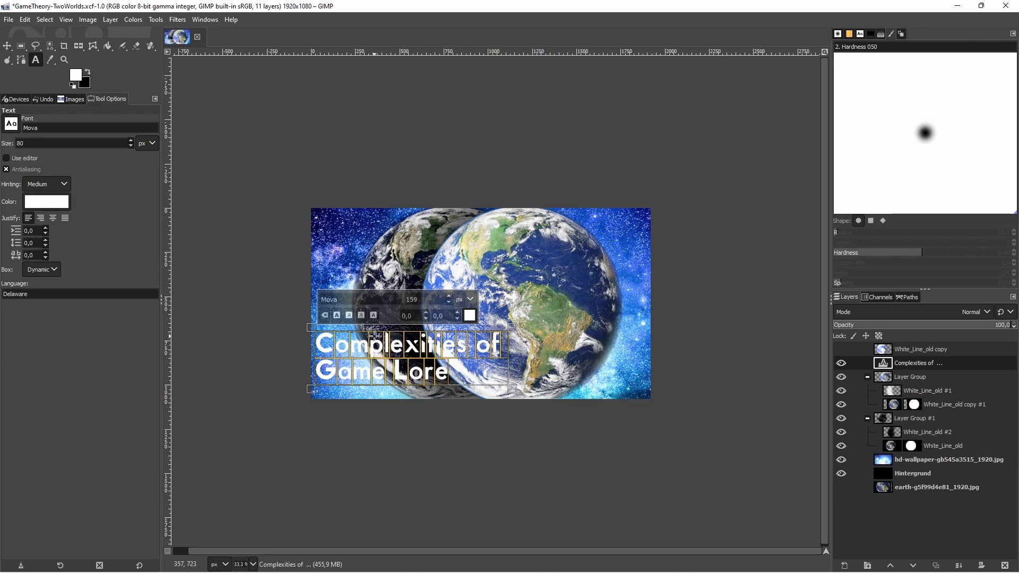
click(11, 51)
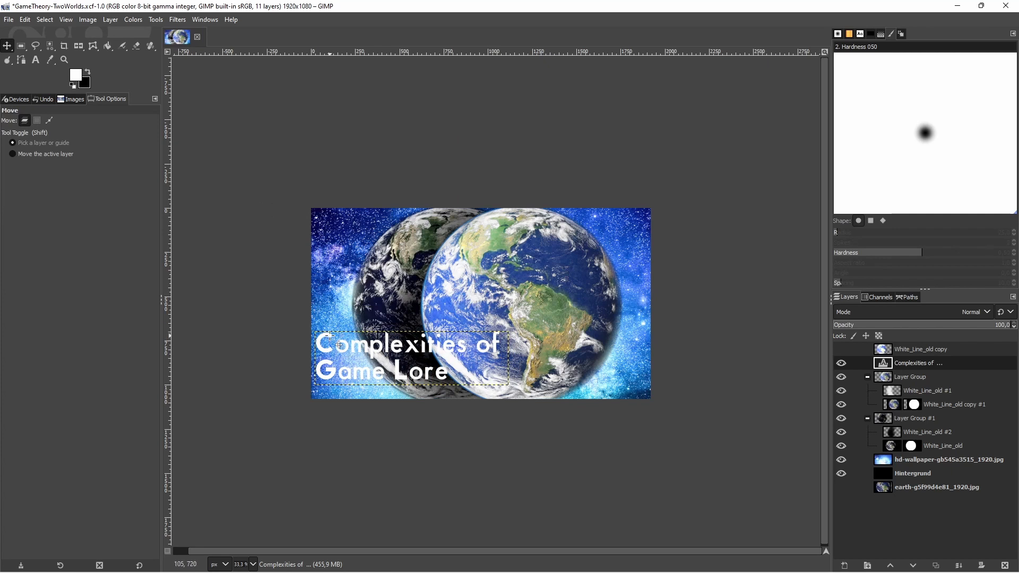
drag(330, 339, 334, 342)
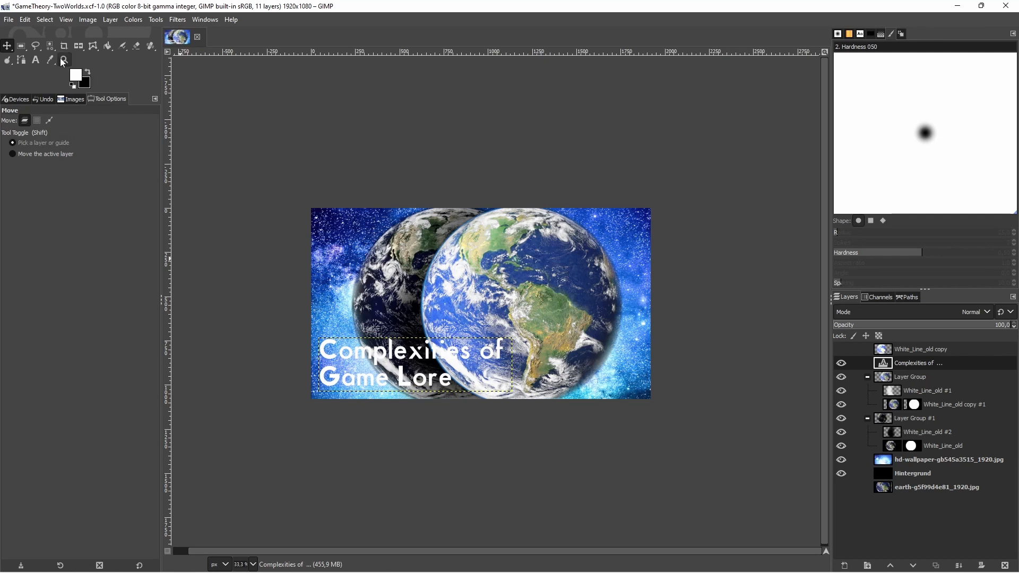
Retype the title in capitals on two lines as "COMPLEXITIES OF" and "GAME LORE", and move it slightly down.
click(41, 64)
drag(456, 381, 297, 337)
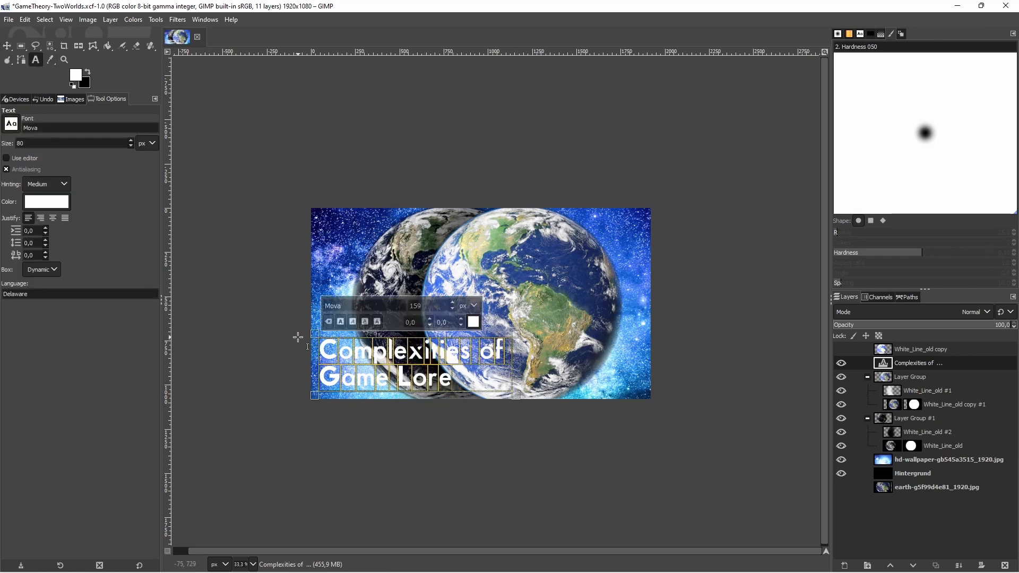
text(COM)
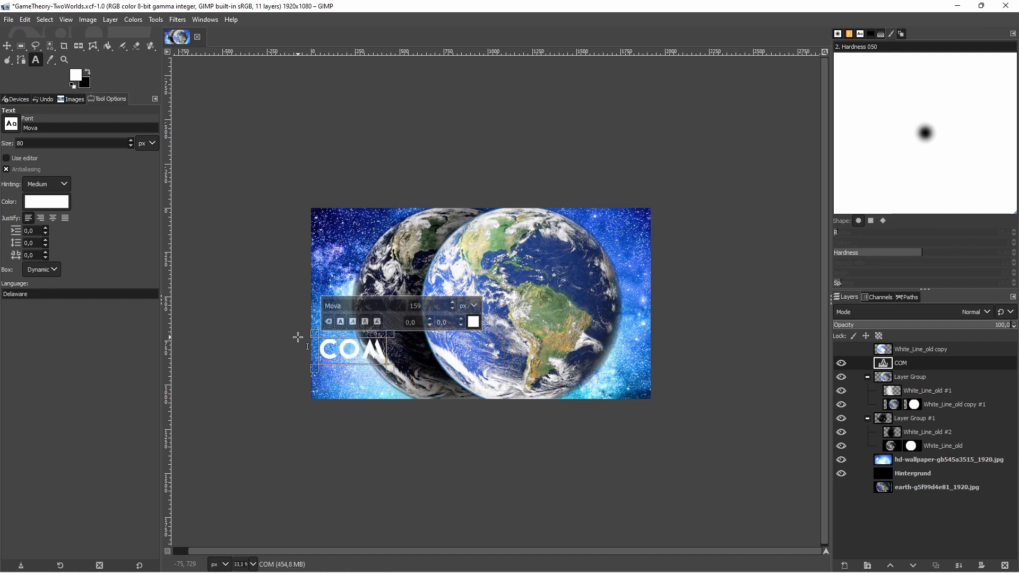
text(PLEXITIES OF)
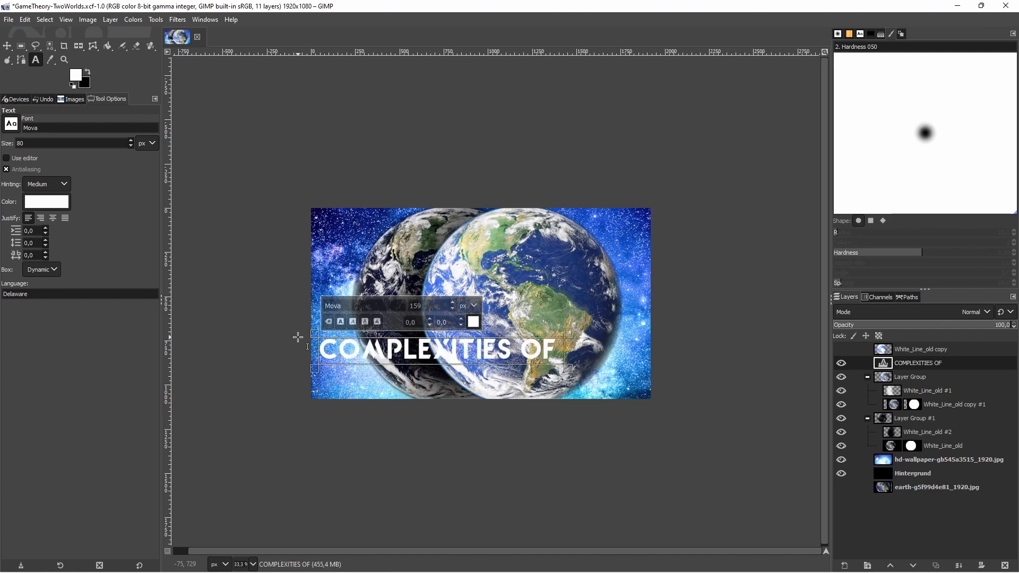
key(Return)
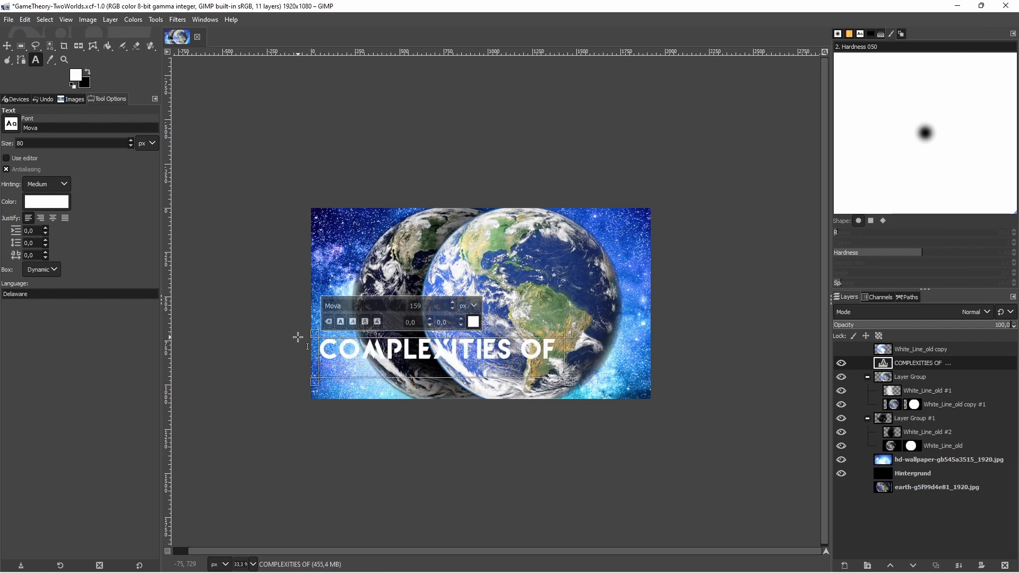
text(GAME LORE)
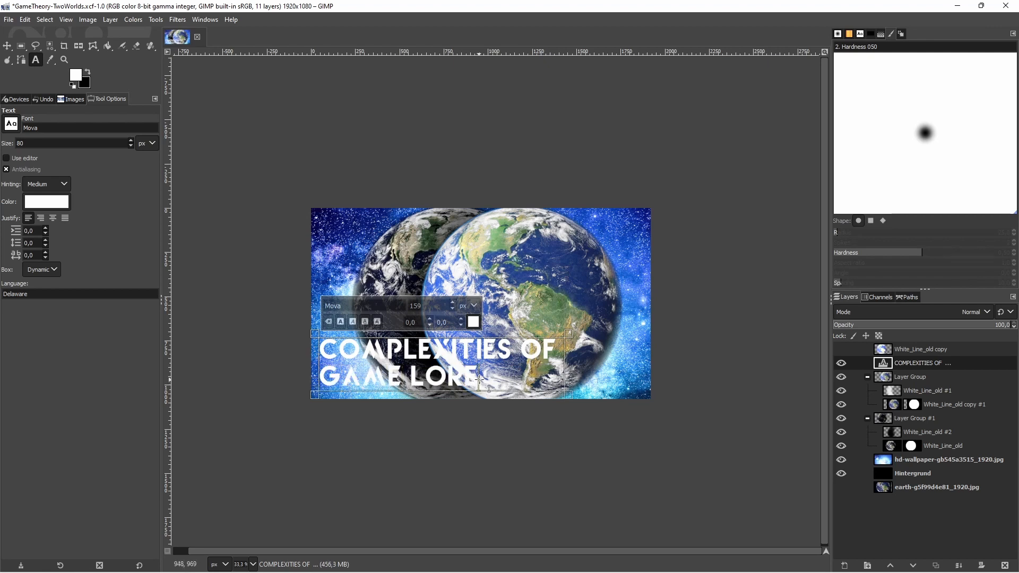
drag(480, 378, 282, 306)
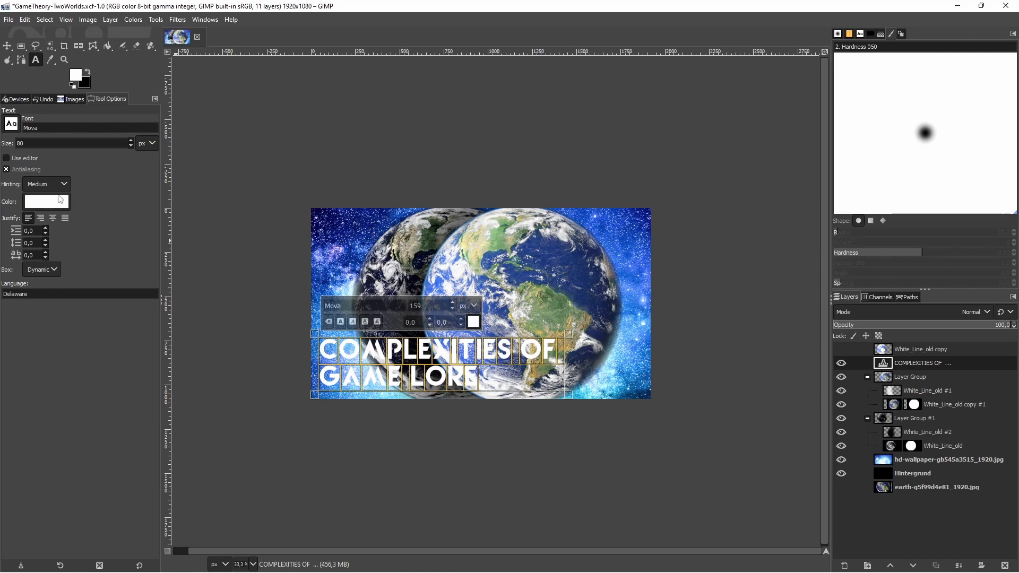
click(7, 46)
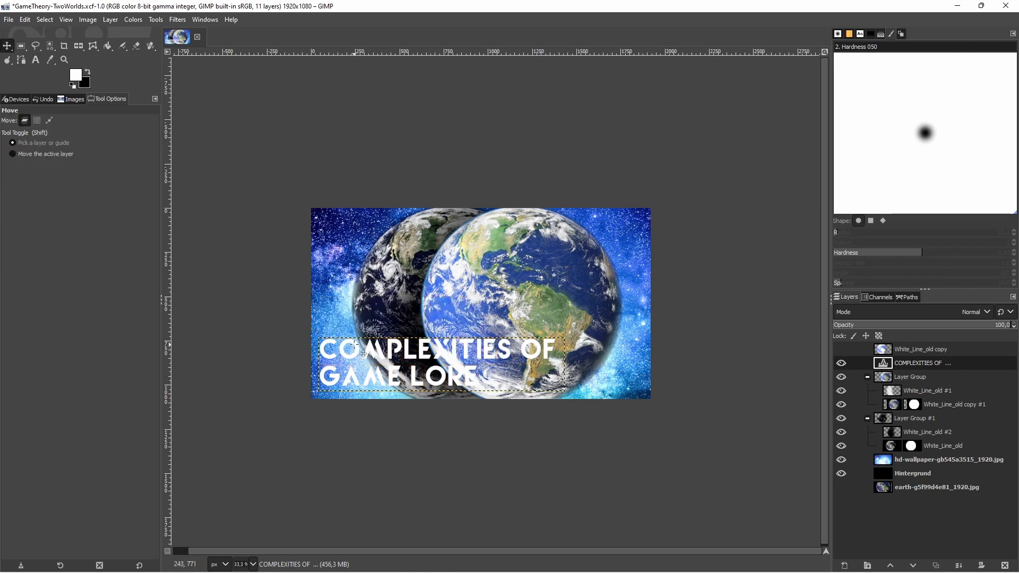
drag(353, 346, 355, 351)
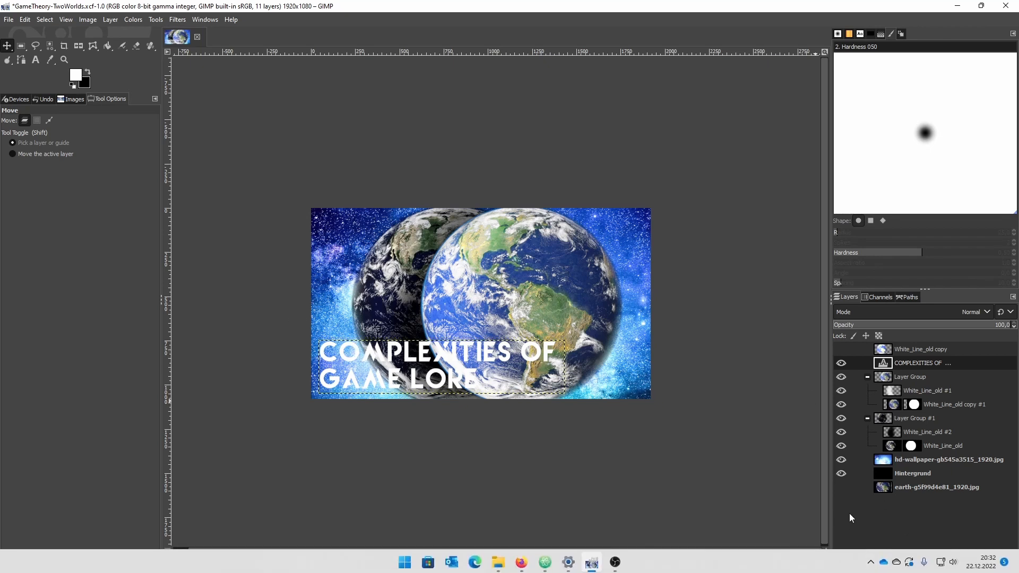
Create a layer group above the title layer, put the title inside it and duplicate the title within the group.
click(846, 563)
key(Escape)
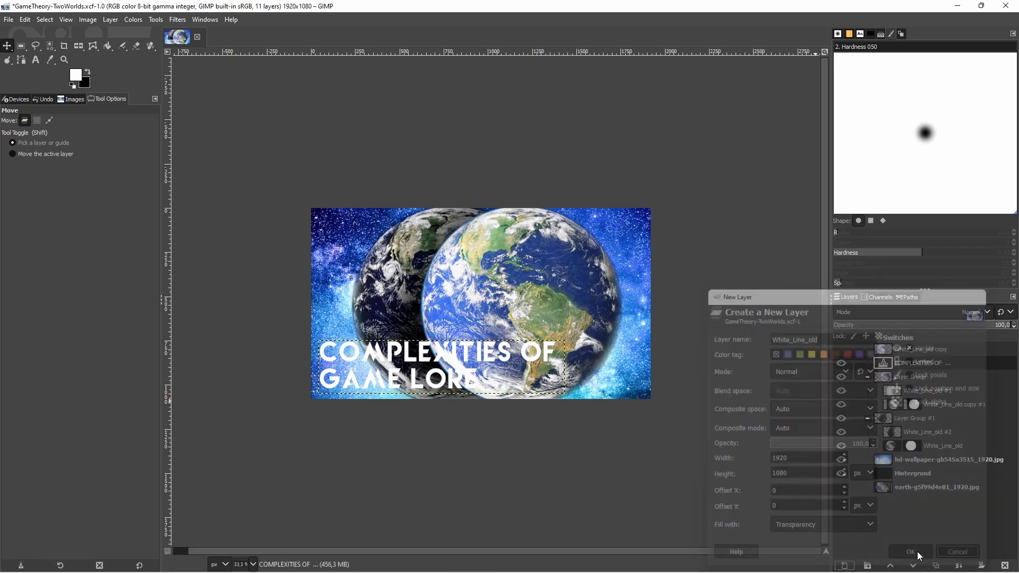
click(868, 566)
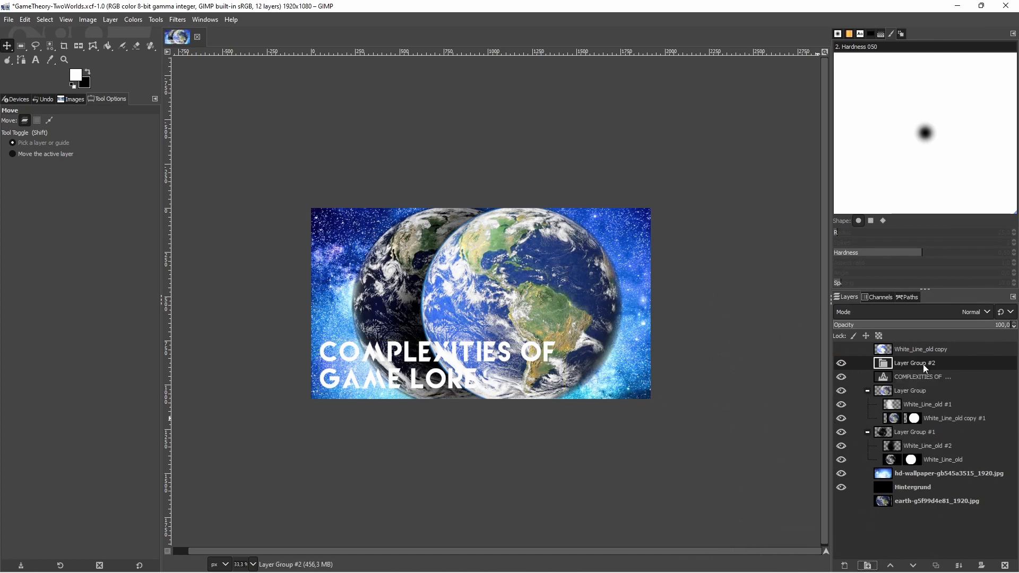
click(913, 378)
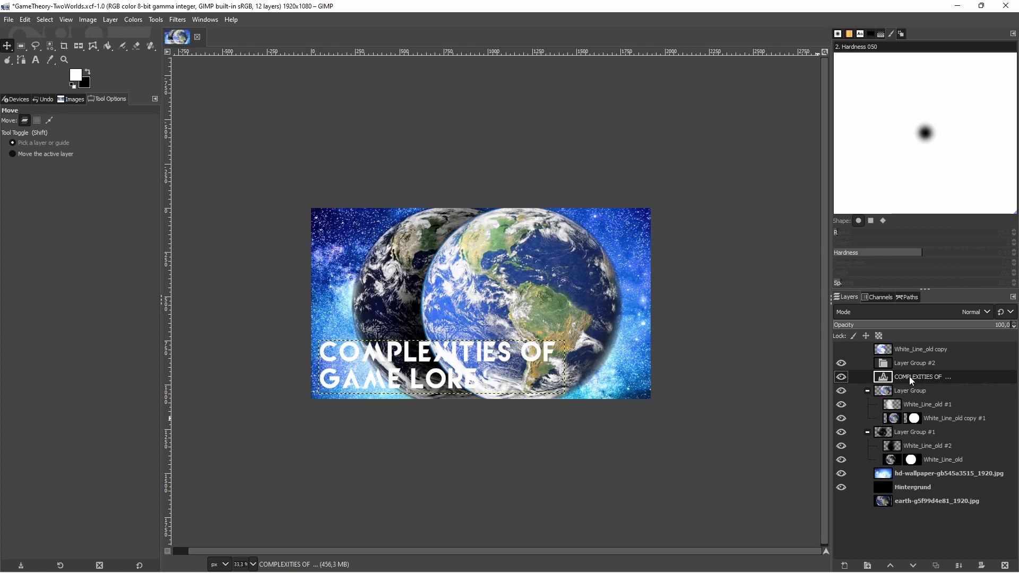
mouse_move(909, 377)
mouse_down()
mouse_move(919, 363)
mouse_move(918, 379)
mouse_up()
click(935, 566)
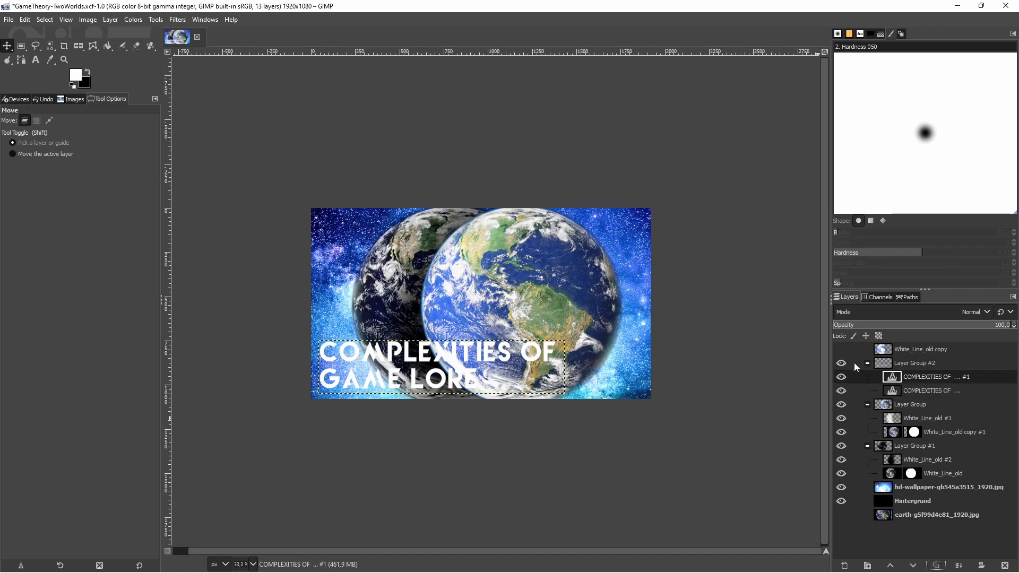
Start a black Drop Shadow on the duplicated title with opacity 1.128 and blur radius 10.
click(177, 19)
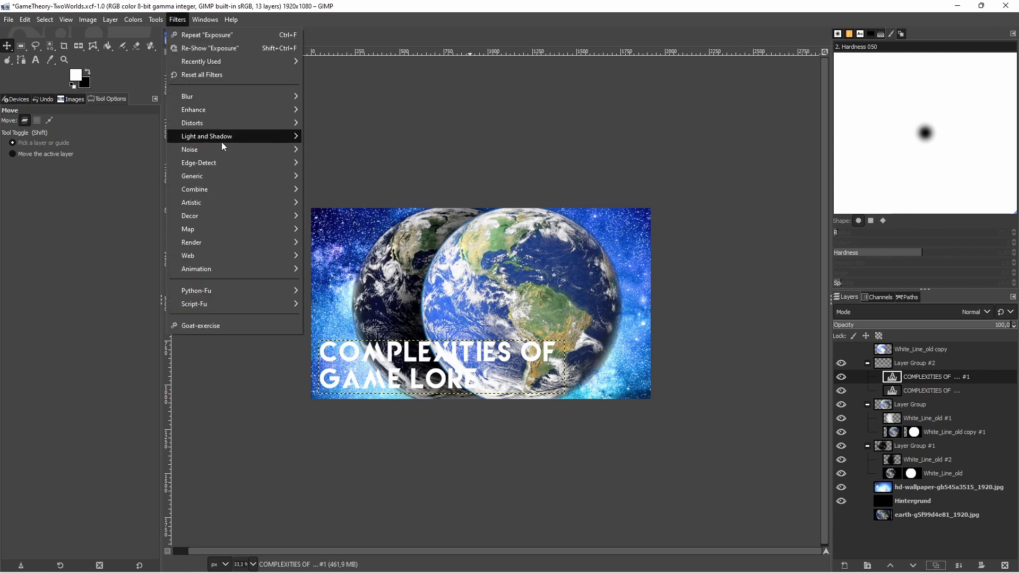
mouse_move(241, 136)
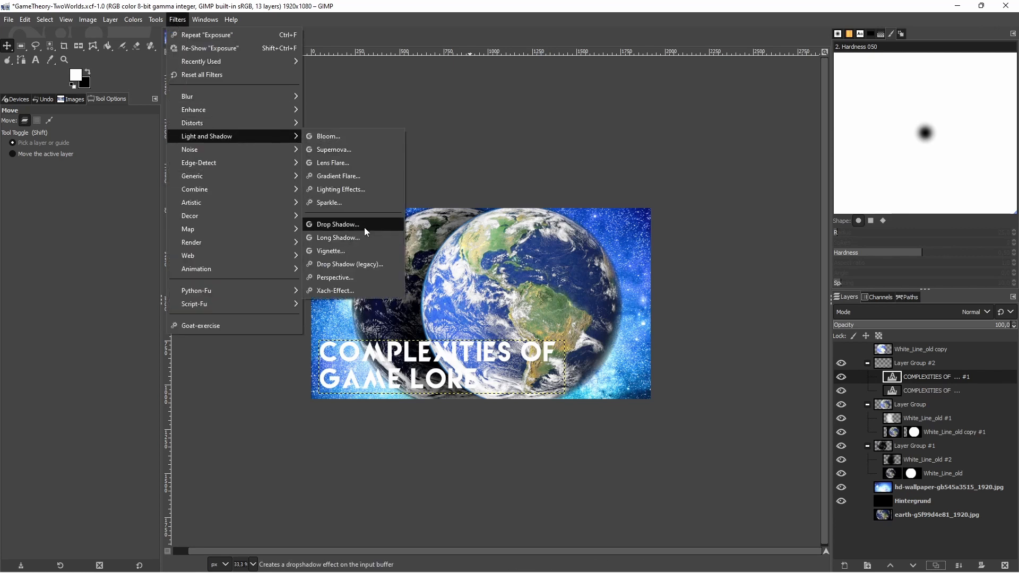
click(364, 227)
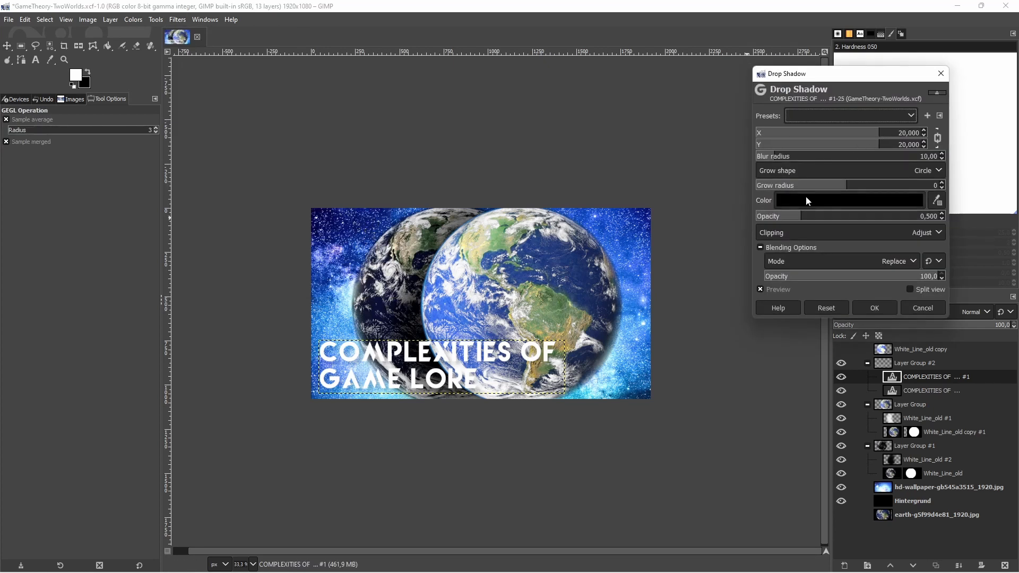
drag(802, 217, 858, 226)
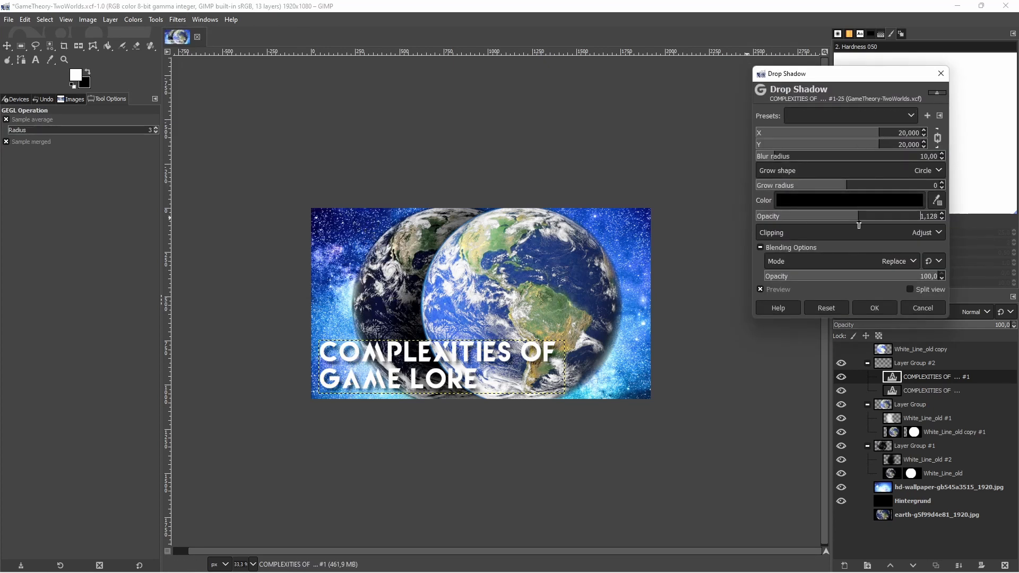
drag(797, 159, 775, 162)
double_click(925, 158)
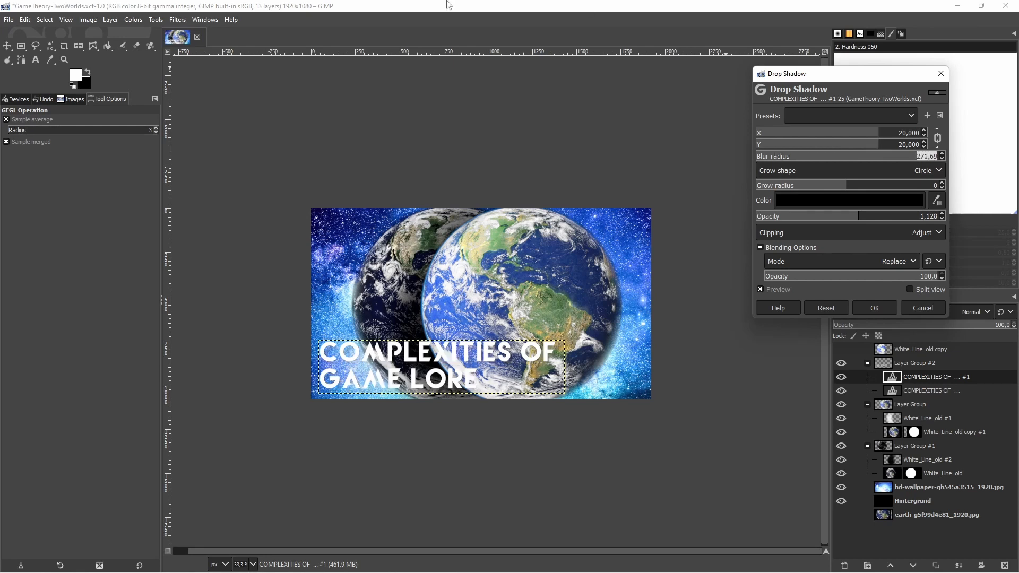
text(10)
key(Return)
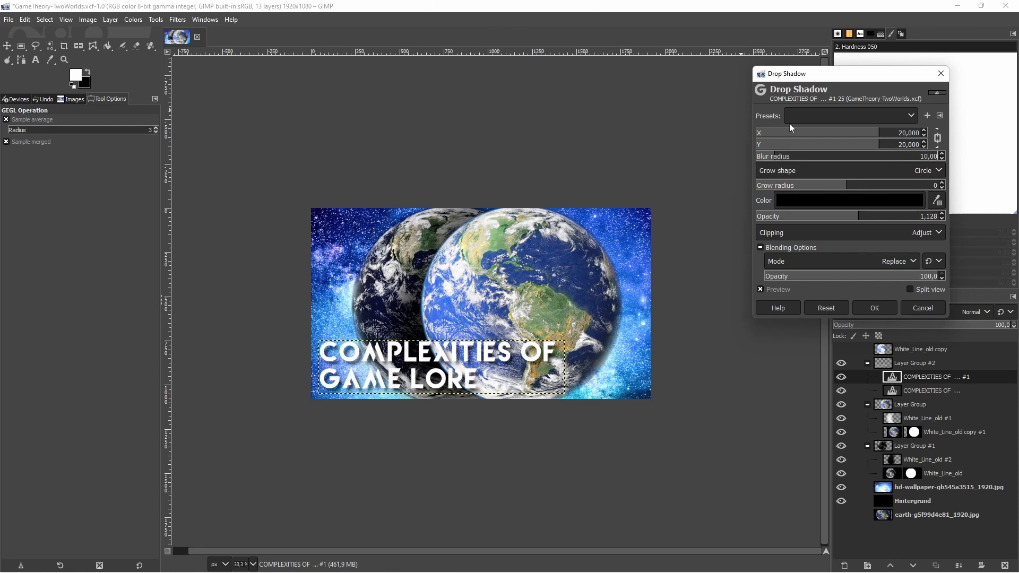
Set the drop shadow's X and Y offsets to 10 and apply it to the duplicated title.
drag(874, 134, 868, 134)
double_click(907, 134)
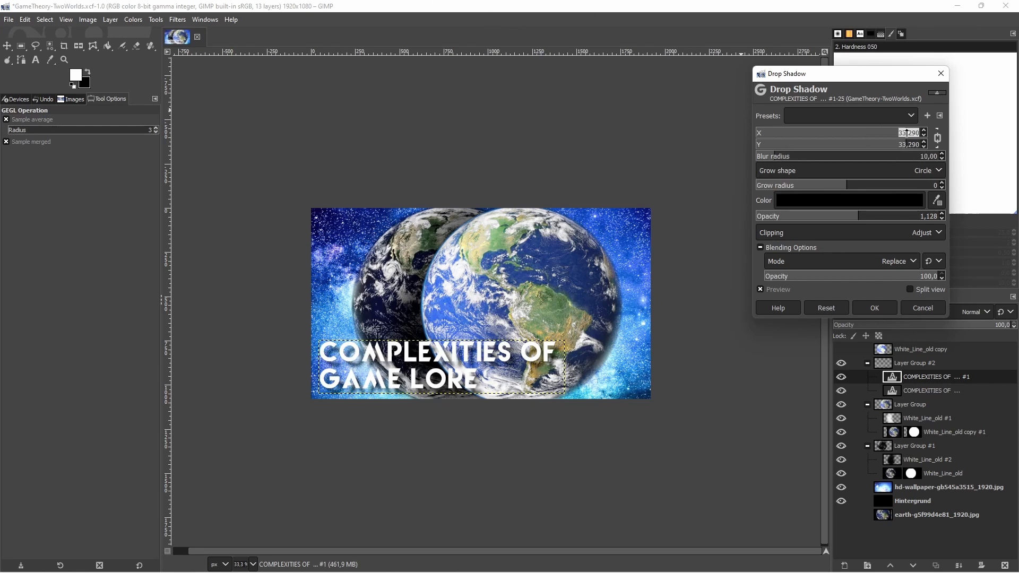
text(10)
key(Return)
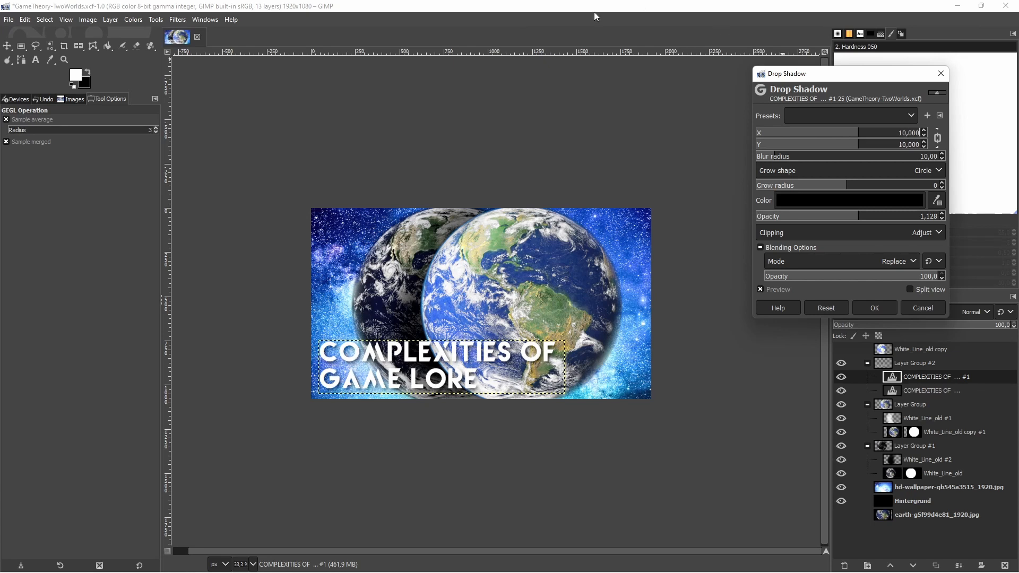
click(885, 310)
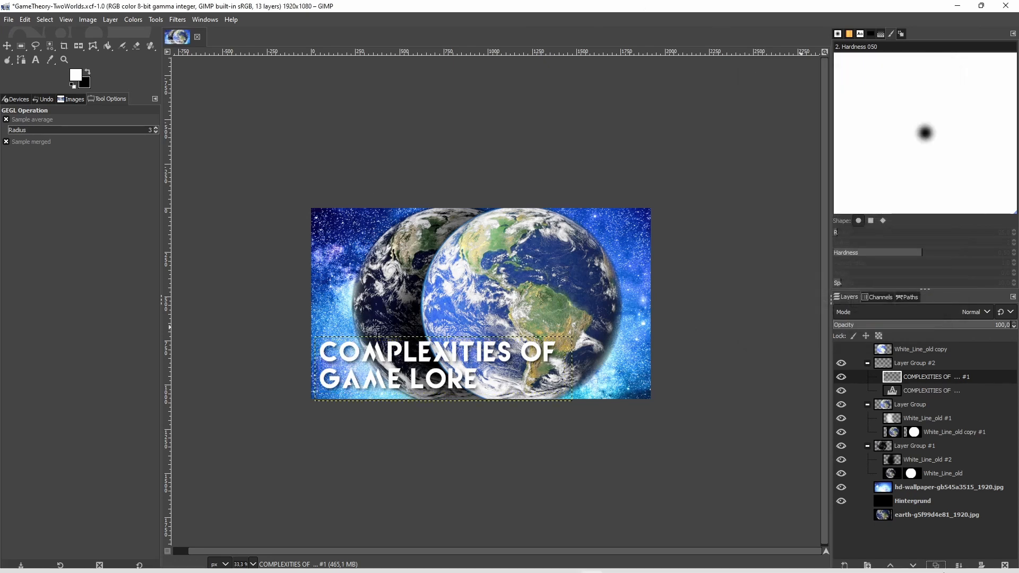
Duplicate the title layer that carries the drop shadow.
click(936, 566)
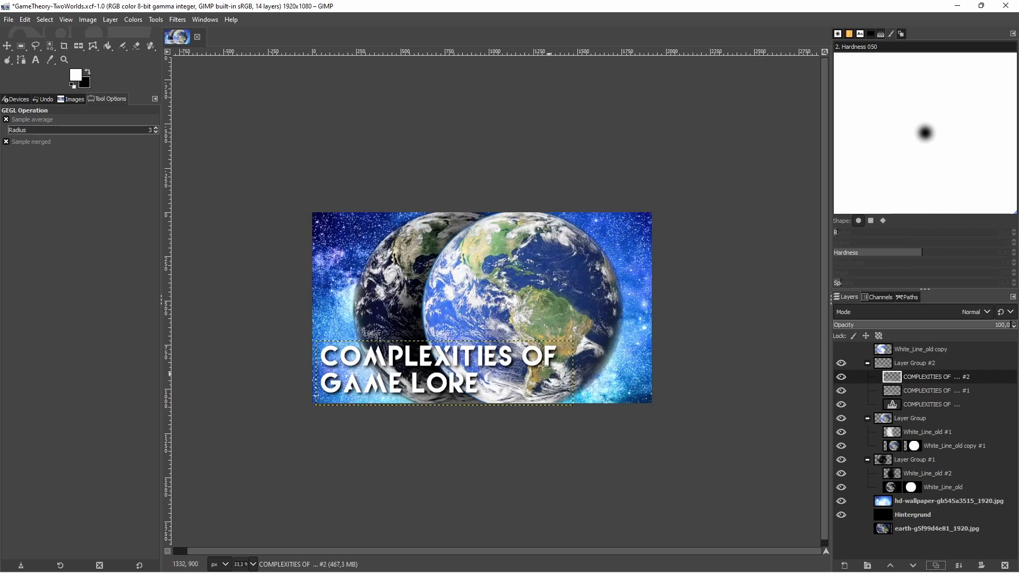
scroll(577, 363, up, 2)
scroll(567, 352, down, 1)
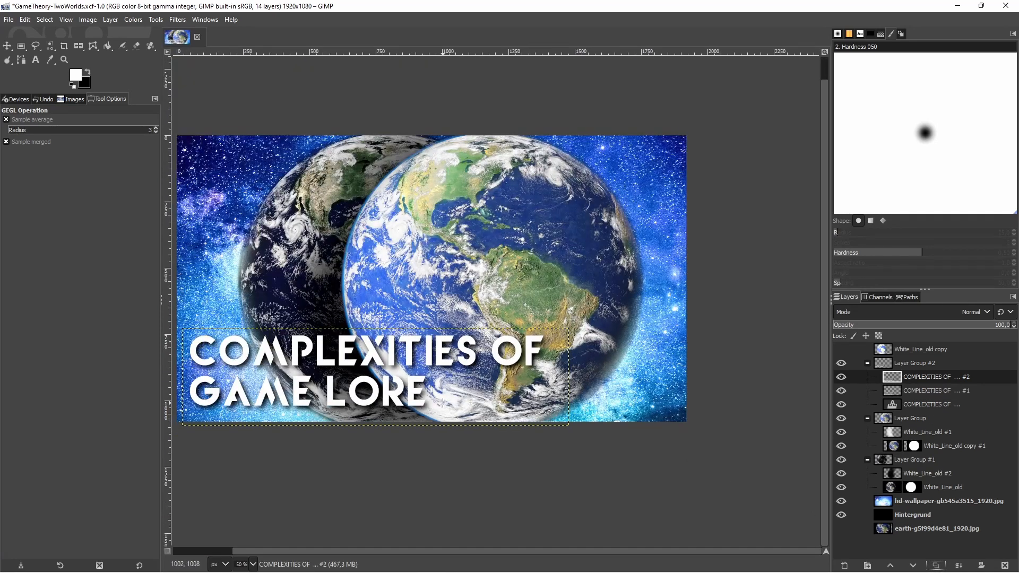
scroll(523, 355, down, 1)
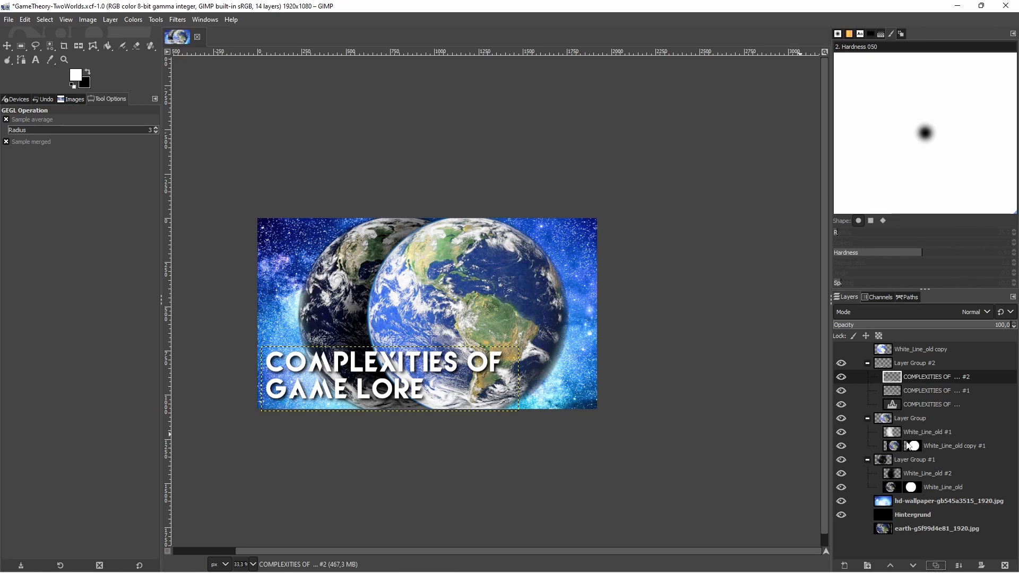
Apply a Gaussian Blur of 14.40 in X and Y to the new title copy and place it beneath the sharp shadowed title.
click(177, 19)
mouse_move(212, 96)
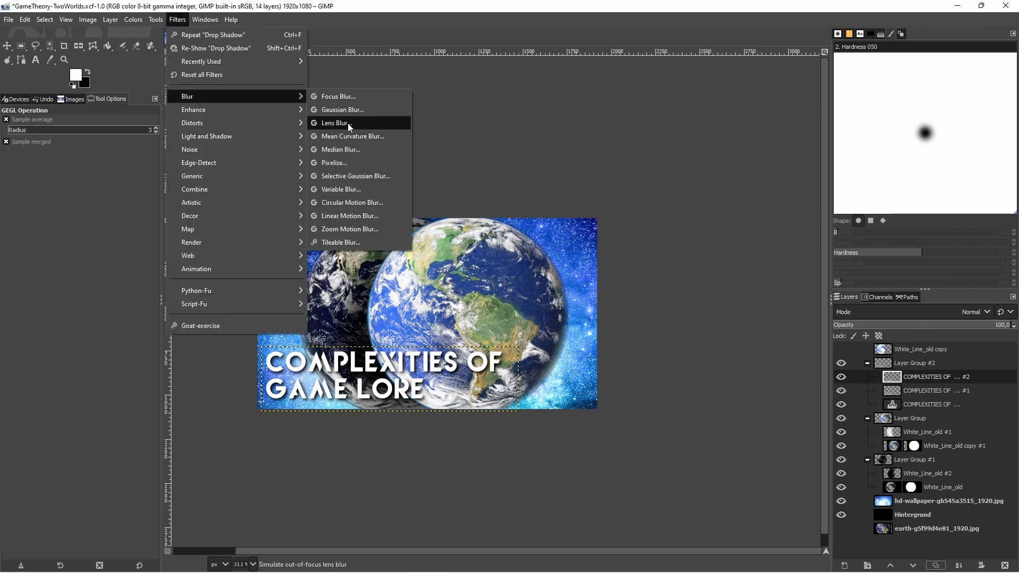
click(349, 110)
drag(799, 135, 778, 138)
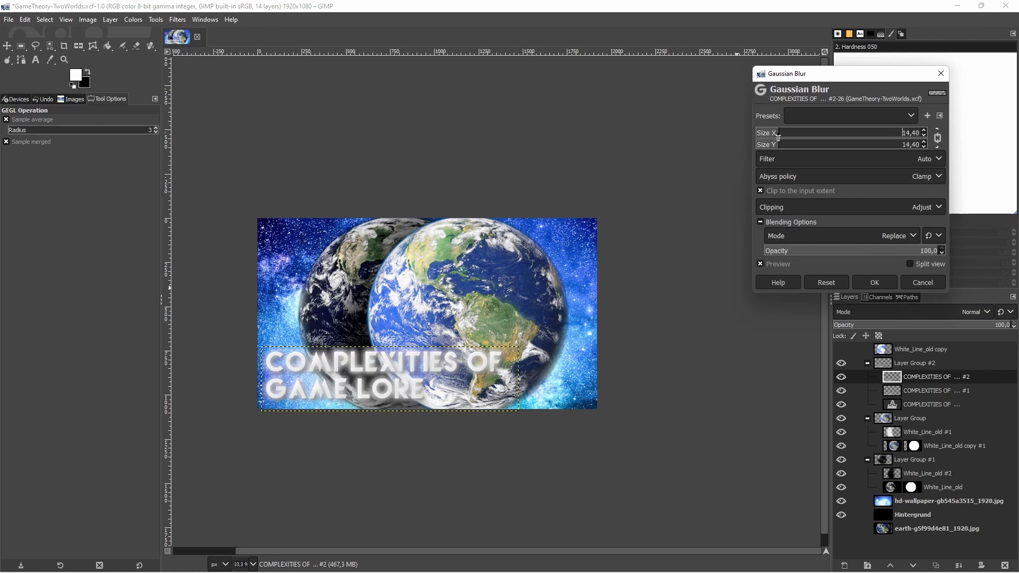
click(873, 281)
drag(914, 377, 913, 390)
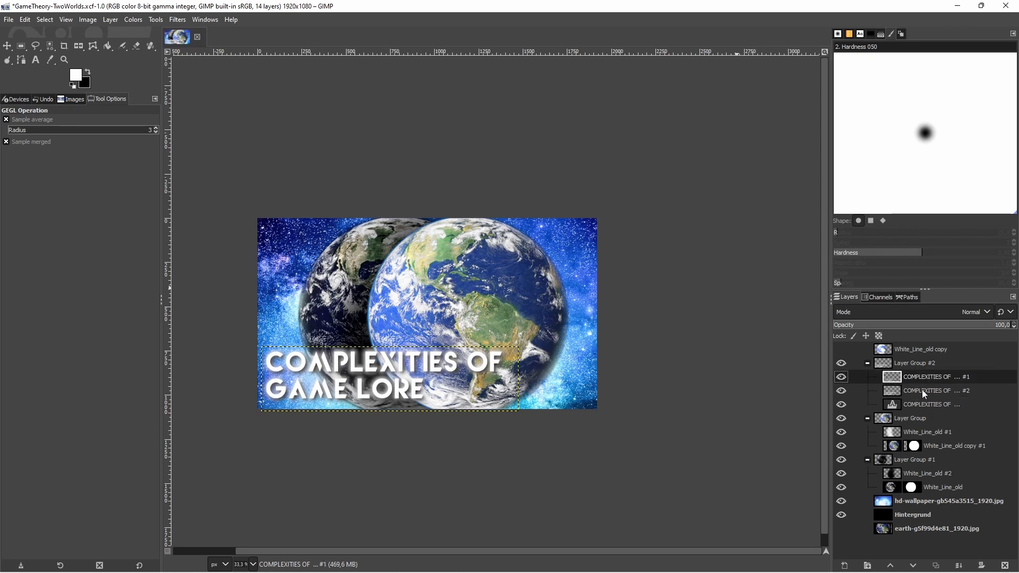
click(940, 566)
click(942, 567)
click(941, 567)
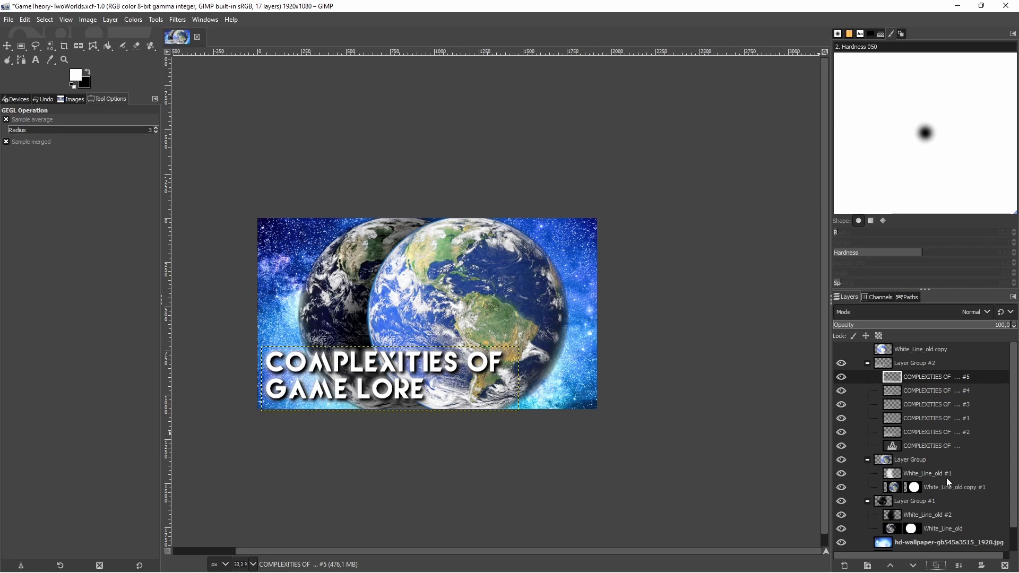
click(1006, 566)
click(1005, 566)
click(1005, 566)
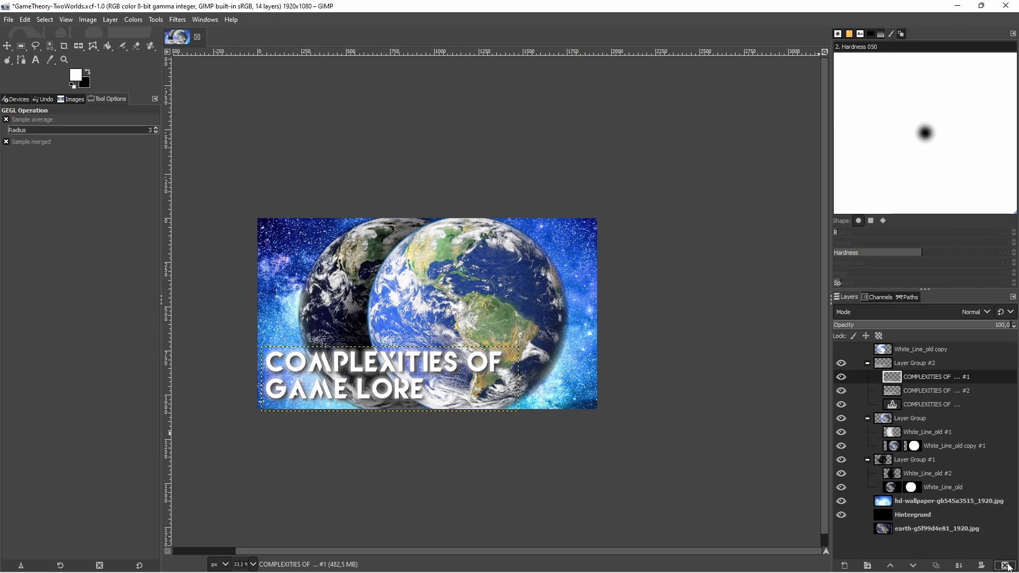
Darken the blurred title copy by applying an Exposure of -4.186.
click(900, 393)
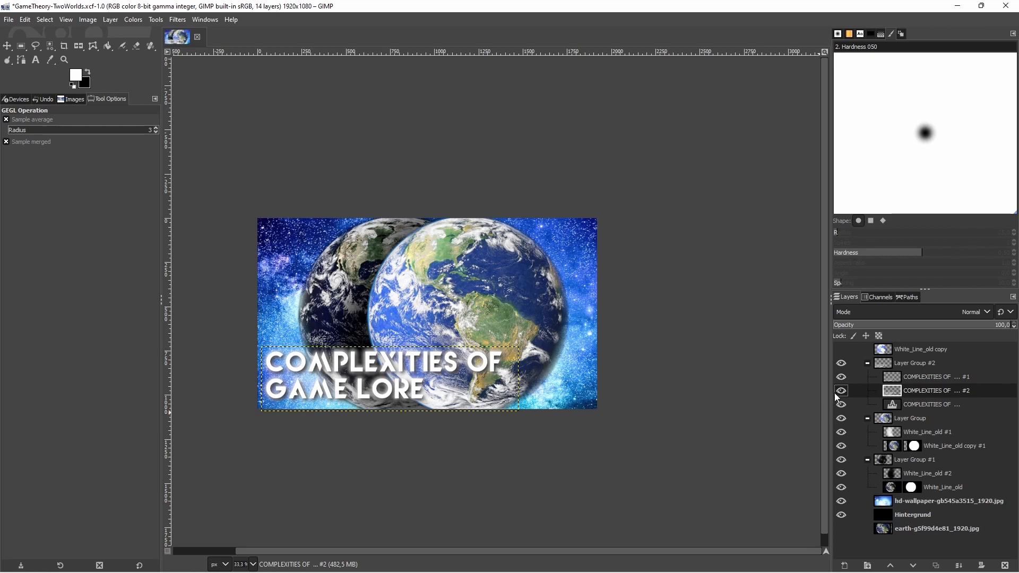
click(135, 19)
click(154, 98)
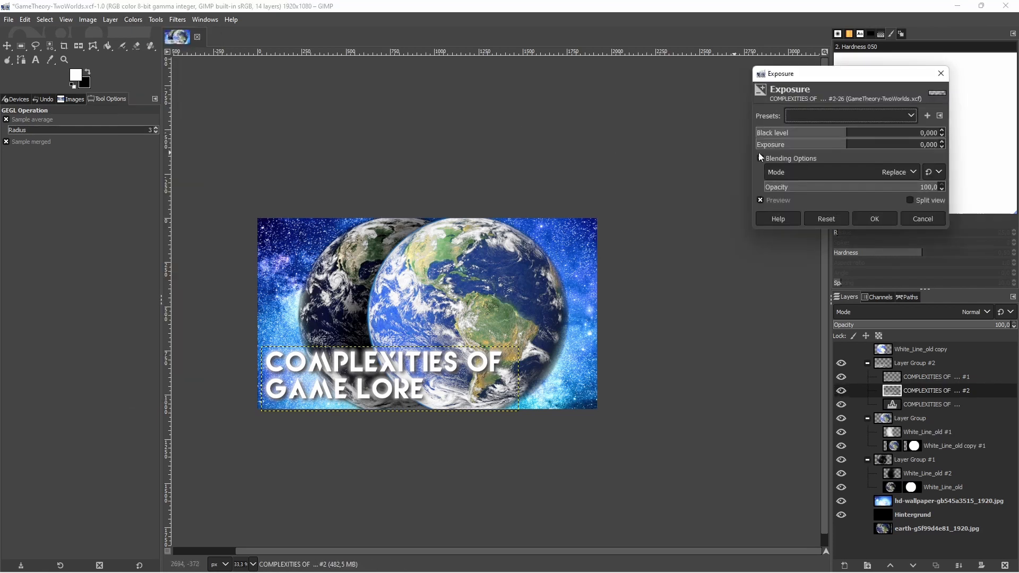
mouse_move(809, 151)
mouse_down()
mouse_move(773, 149)
mouse_move(809, 156)
mouse_up()
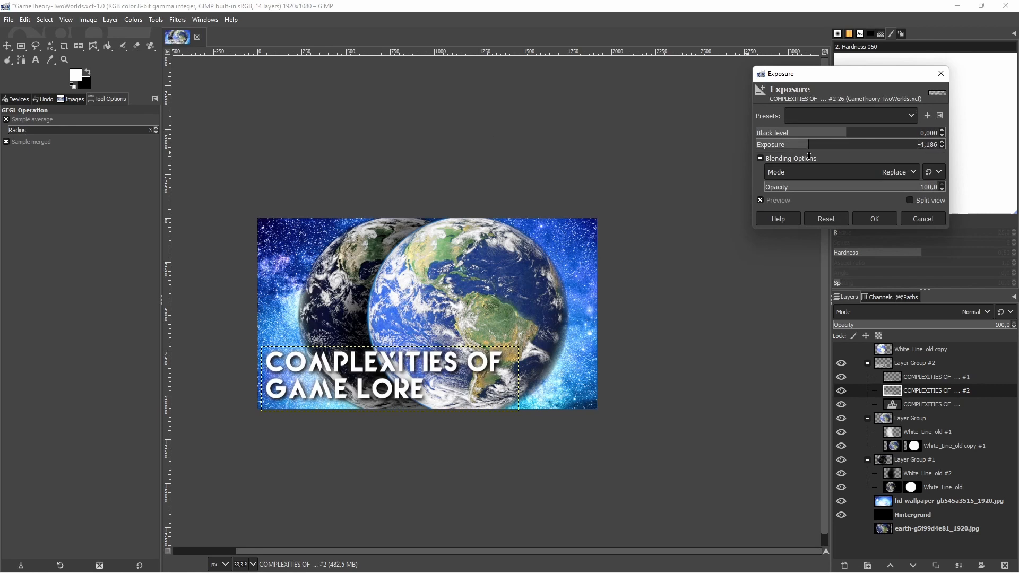
click(872, 217)
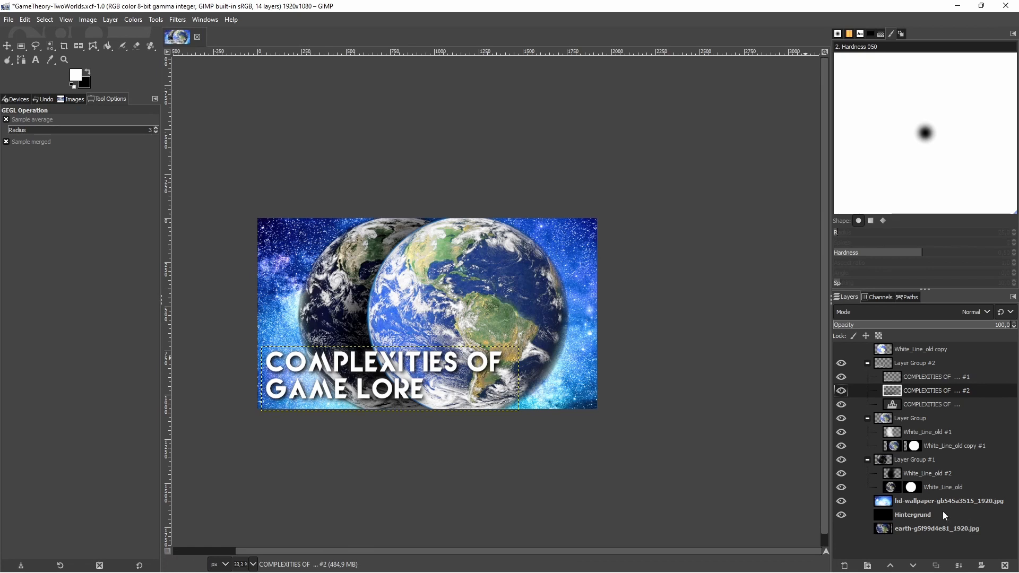
Duplicate the darkened blurred title layer and apply a Gaussian Blur to the new copy.
click(936, 565)
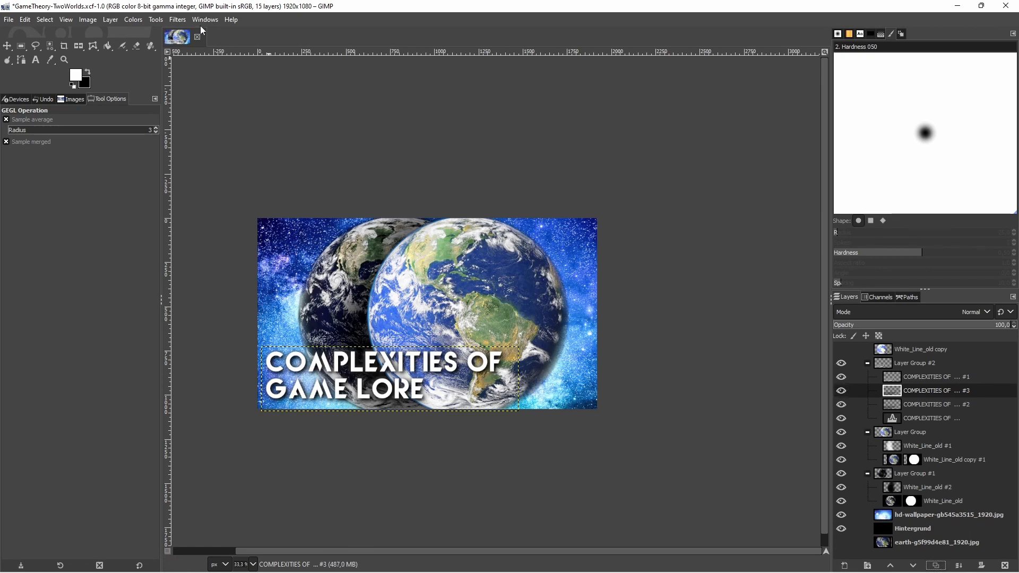
click(177, 19)
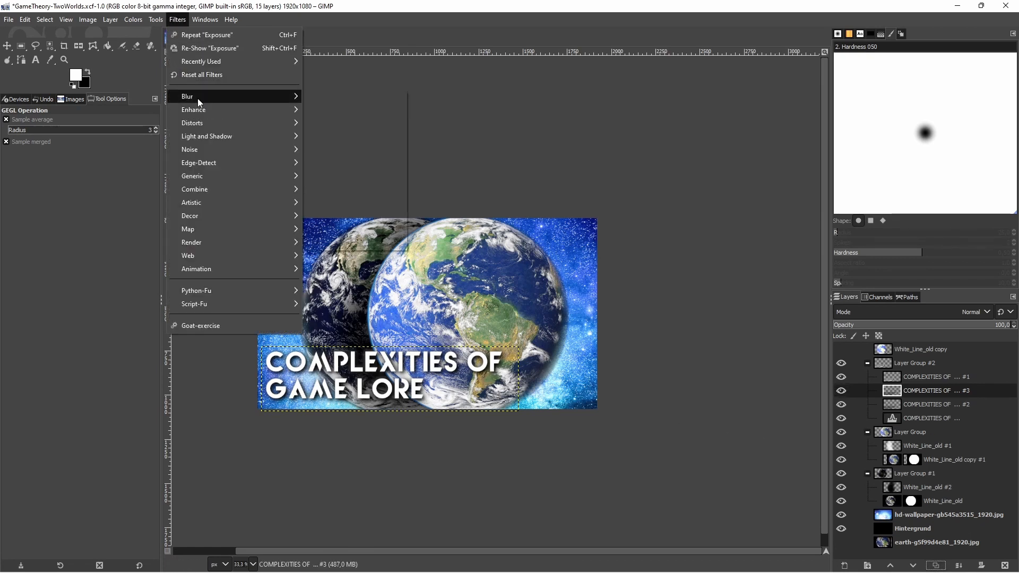
mouse_move(197, 98)
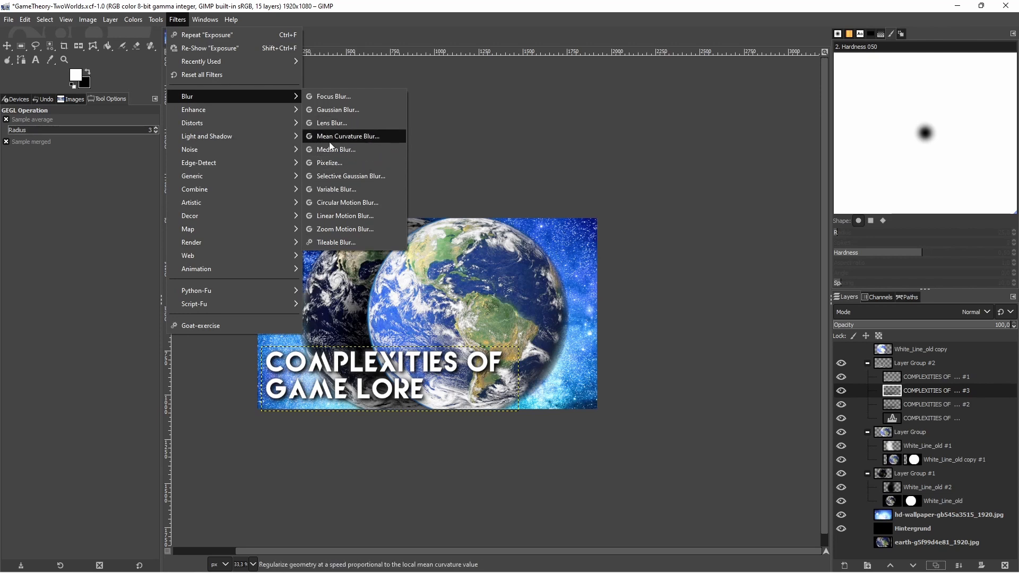
click(335, 110)
drag(774, 133, 790, 133)
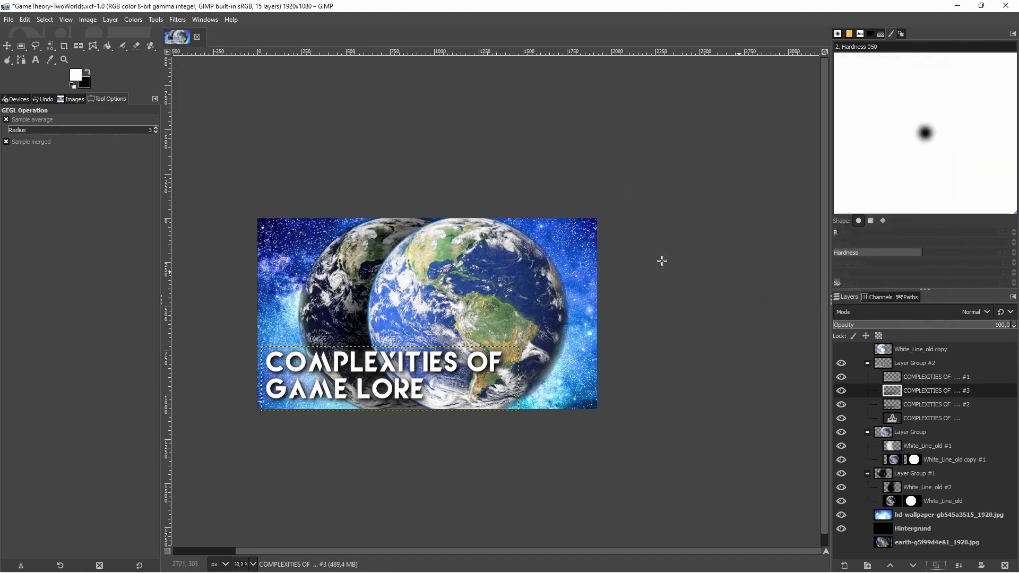
click(883, 284)
Darken the newly blurred title copy with an Exposure of -5.581 and duplicate that layer.
click(177, 20)
mouse_move(127, 19)
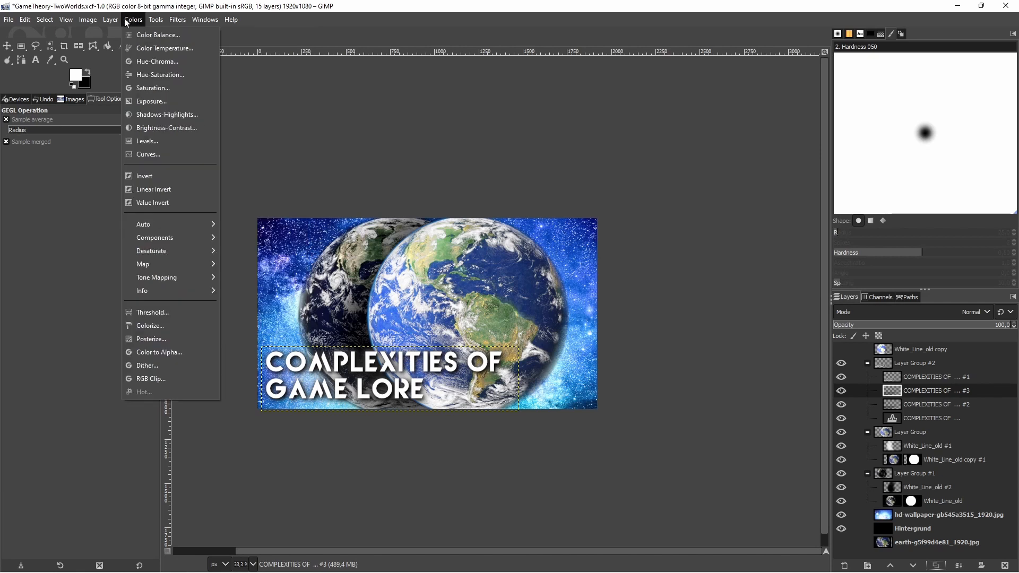
click(152, 102)
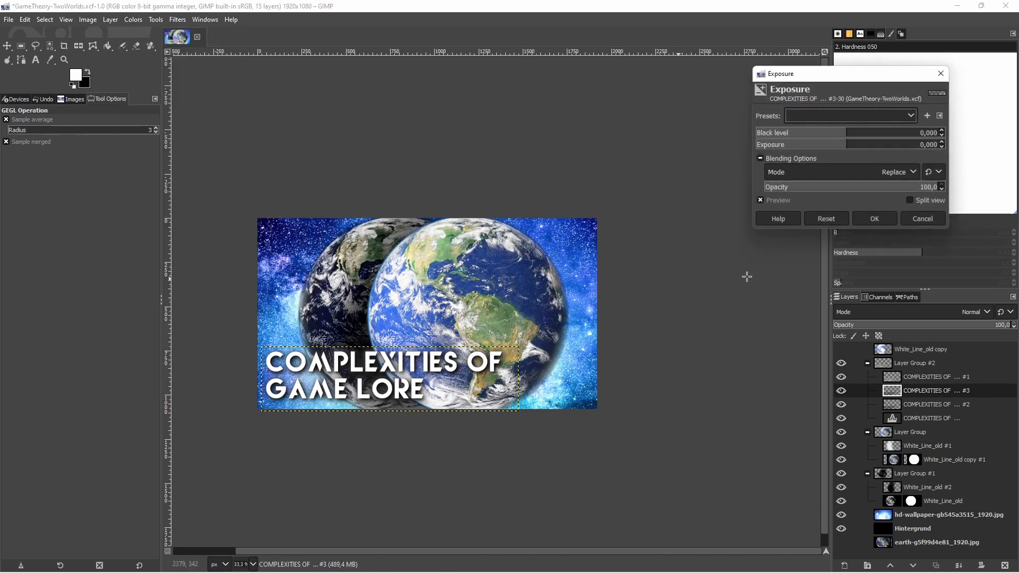
drag(823, 151, 796, 148)
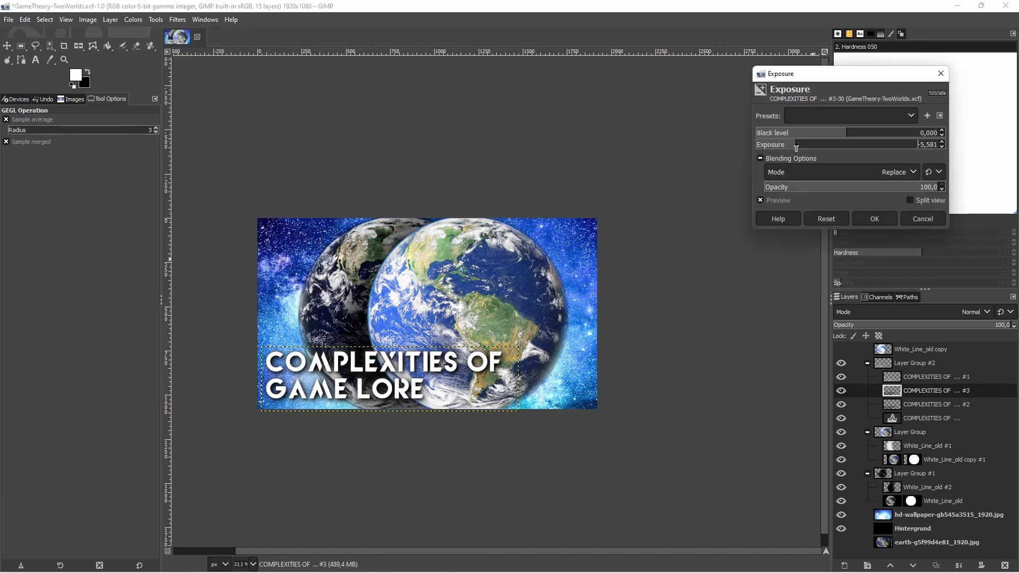
click(876, 218)
click(936, 565)
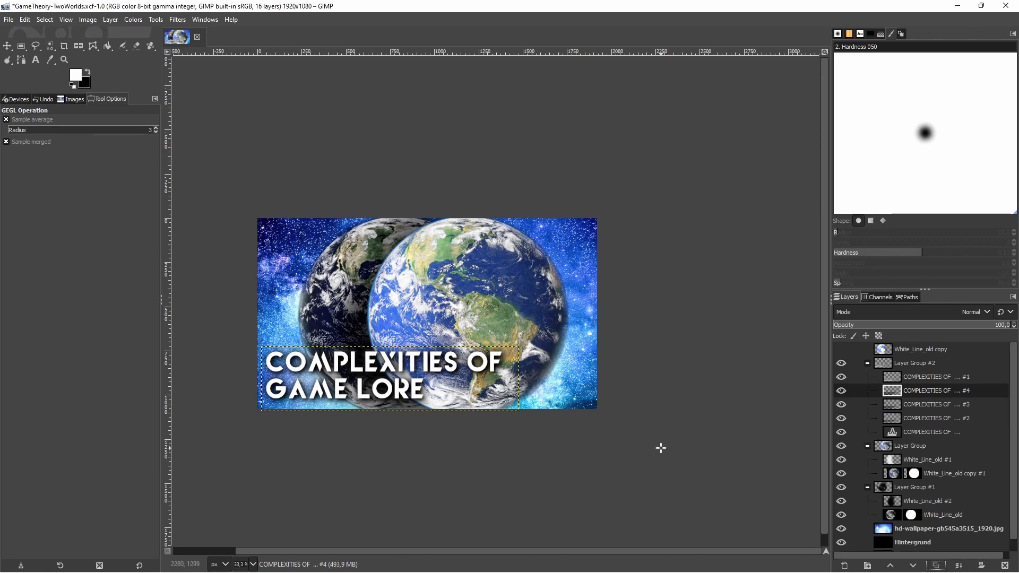
Examine the title's dark glow and legibility against the planets at several magnifications, including thumbnail size.
scroll(618, 409, down, 1)
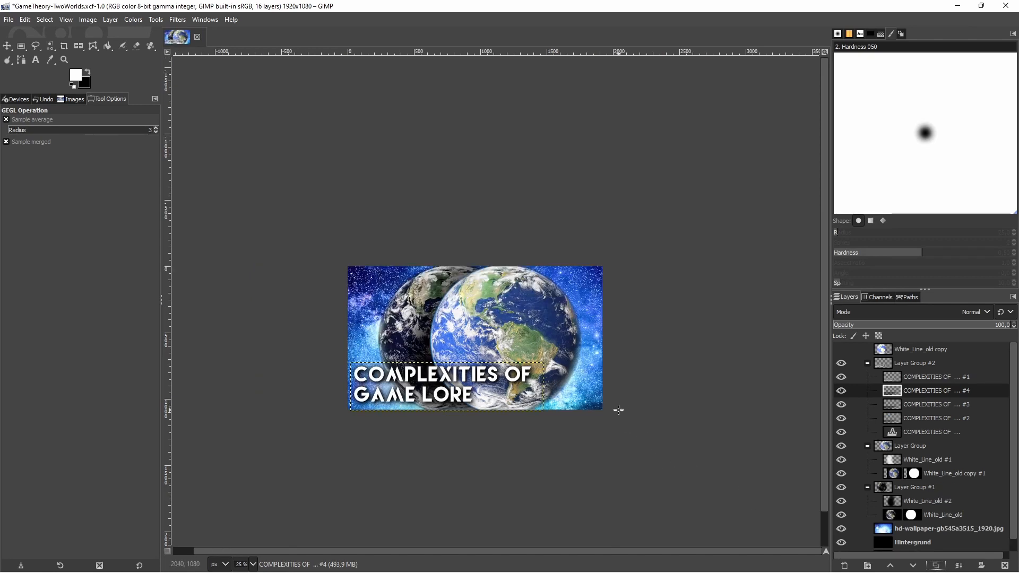
scroll(610, 411, up, 2)
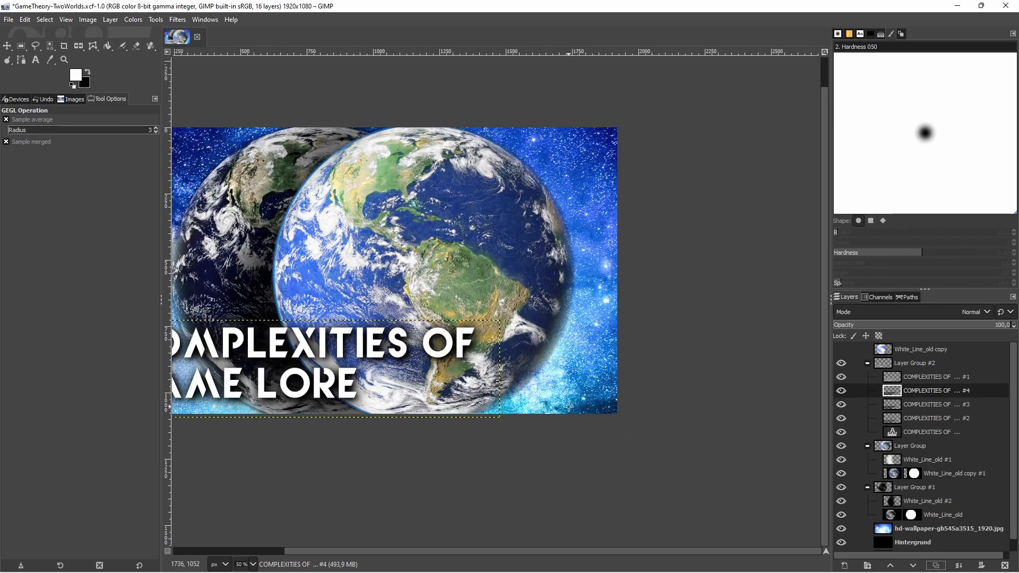
scroll(568, 406, down, 1)
drag(557, 553, 508, 552)
scroll(503, 379, up, 1)
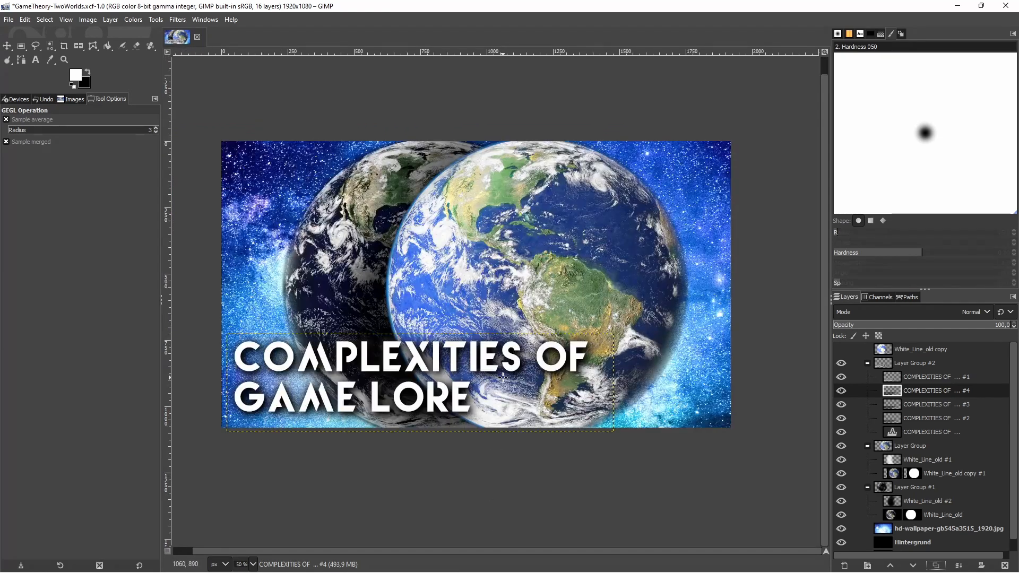
scroll(506, 441, up, 1)
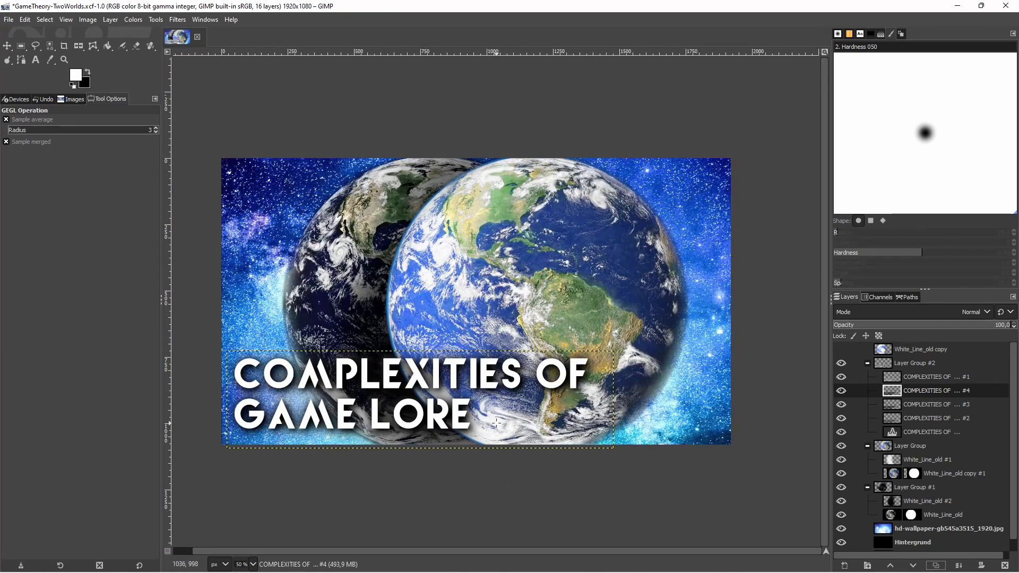
scroll(496, 423, down, 5)
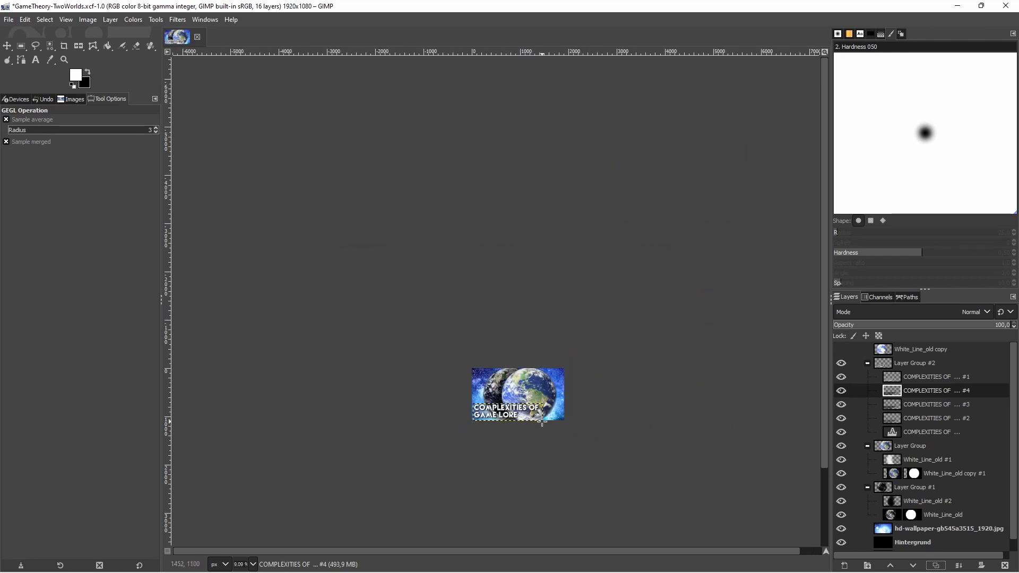
scroll(549, 433, down, 5)
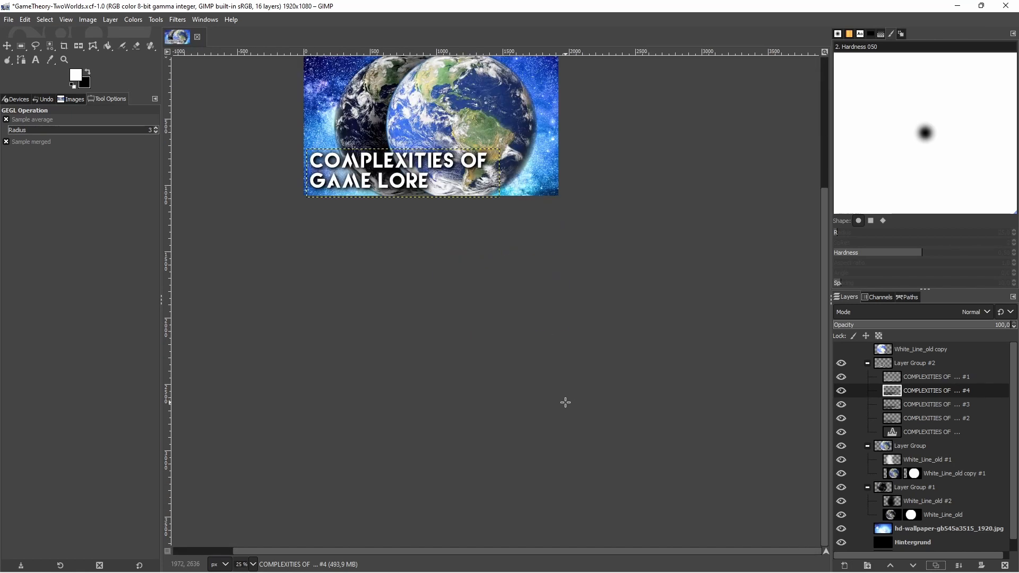
scroll(570, 398, up, 3)
scroll(462, 372, up, 5)
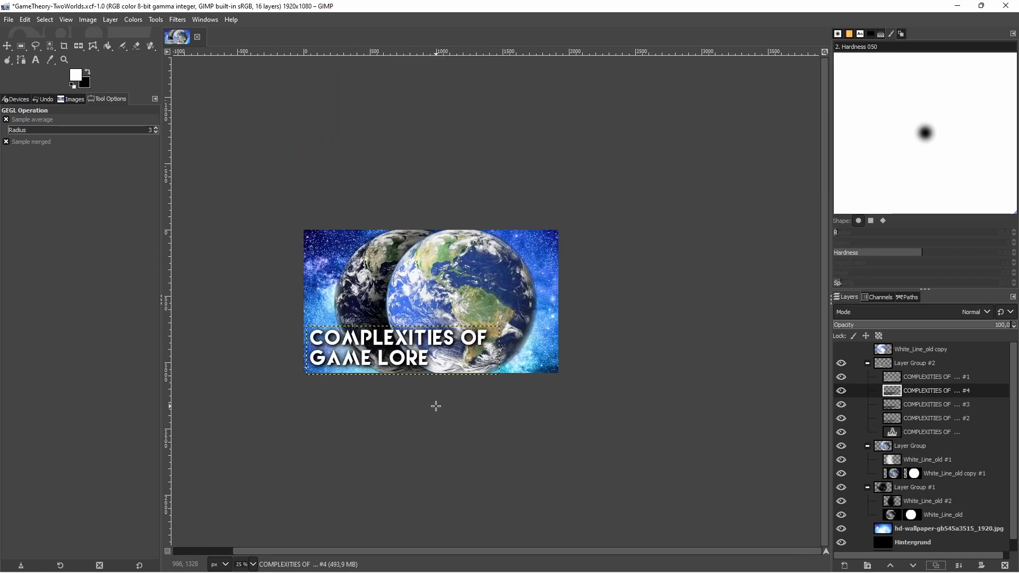